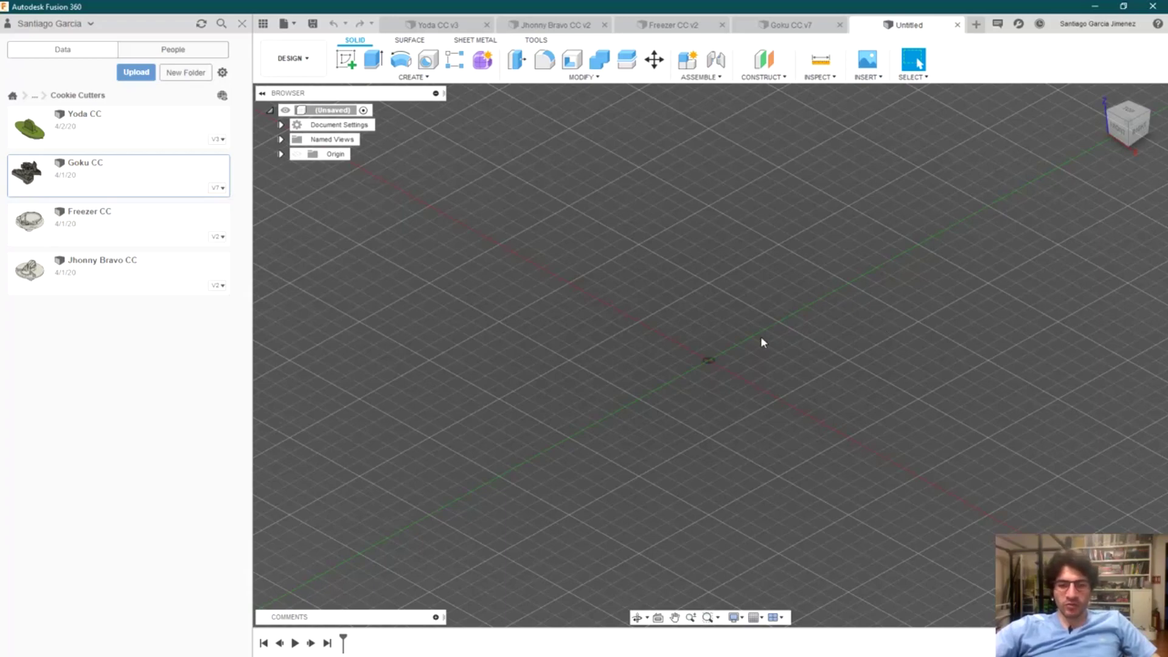
Orbit, pan and zoom the view over the empty grid.
{"action": "scroll", "coordinate": [733, 338], "scroll_direction": "down", "scroll_amount": 2}
{"action": "middle_click_drag", "start_coordinate": [764, 362], "coordinate": [752, 378]}
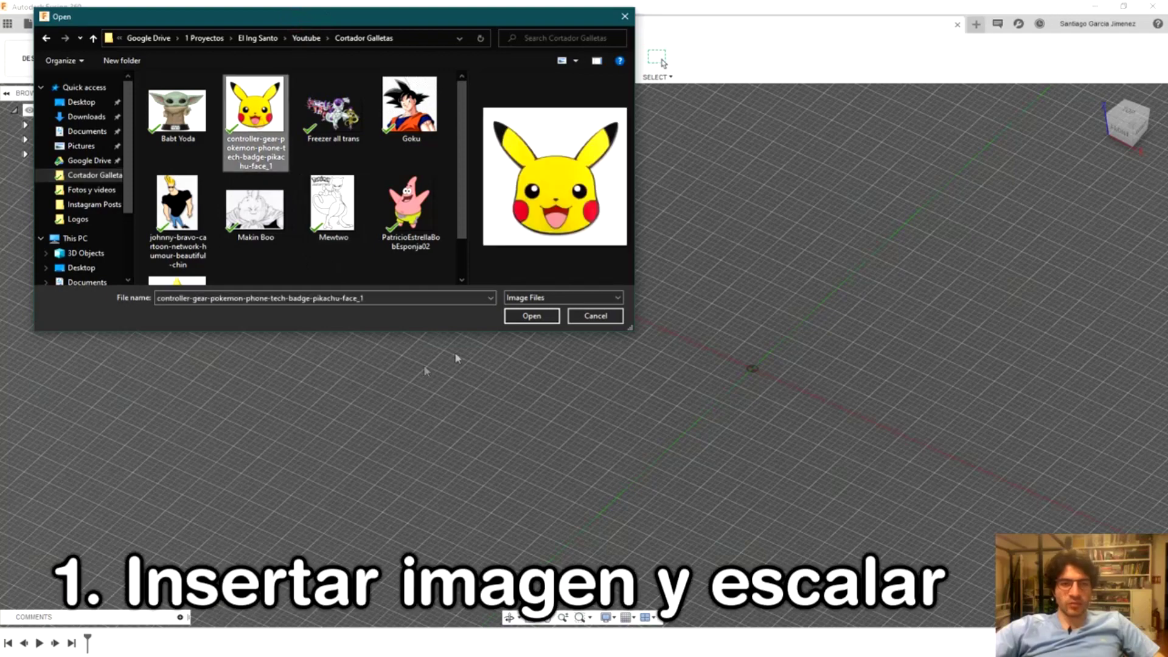
{"action": "left_click", "coordinate": [532, 317]}
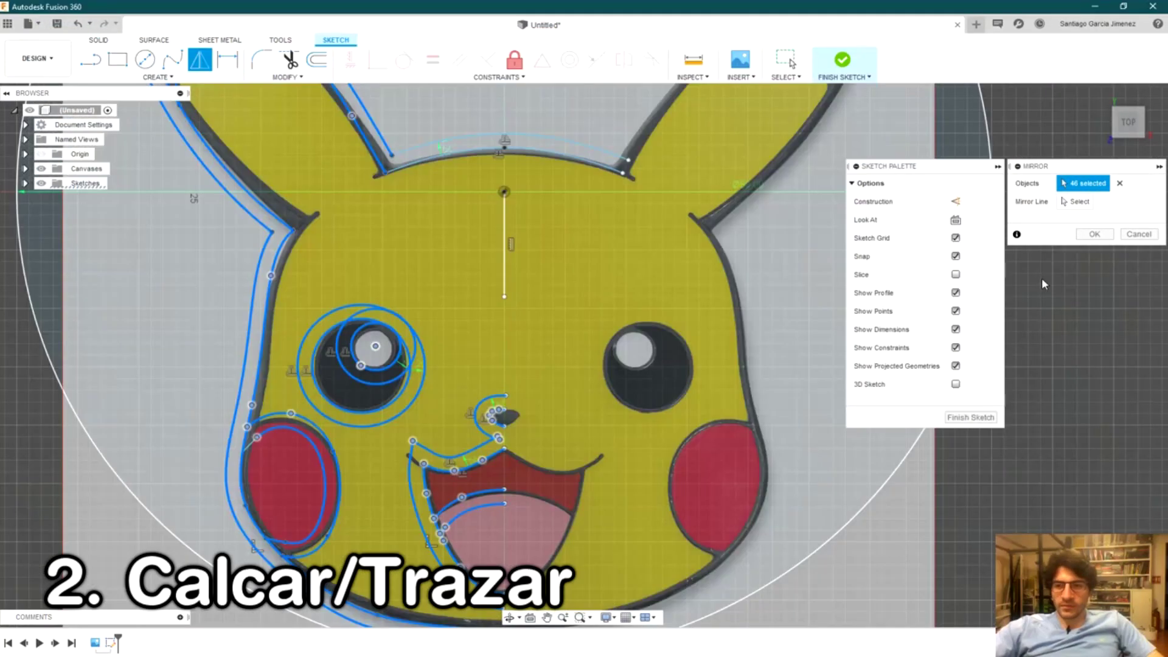
{"action": "left_click", "coordinate": [1079, 202]}
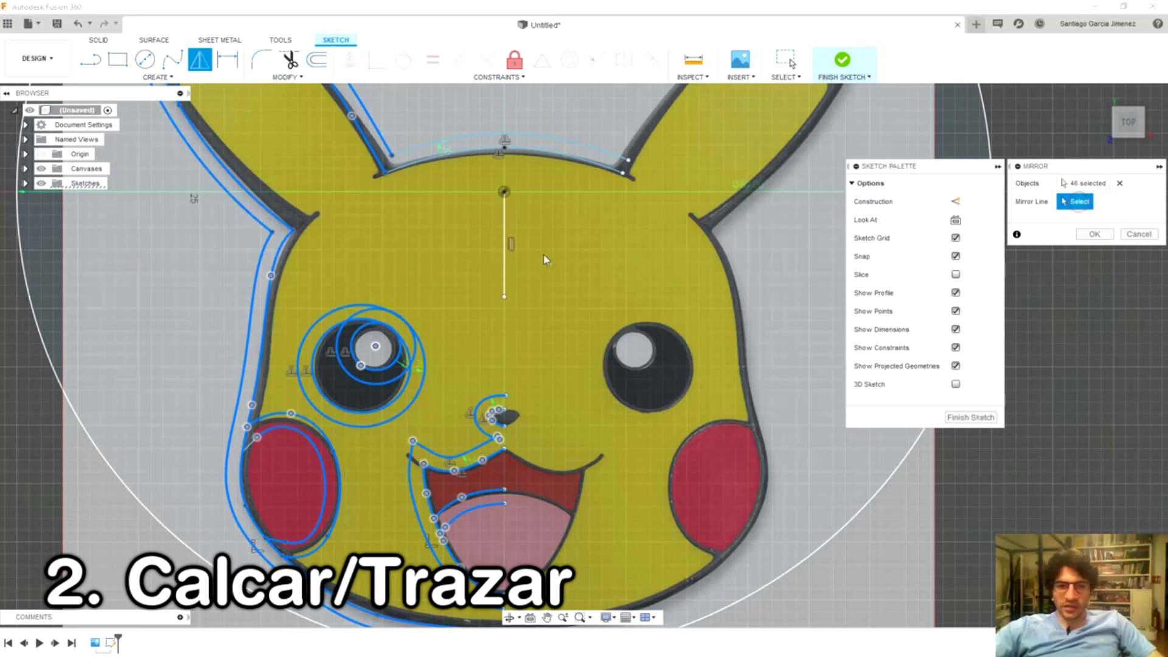
{"action": "left_click", "coordinate": [502, 255]}
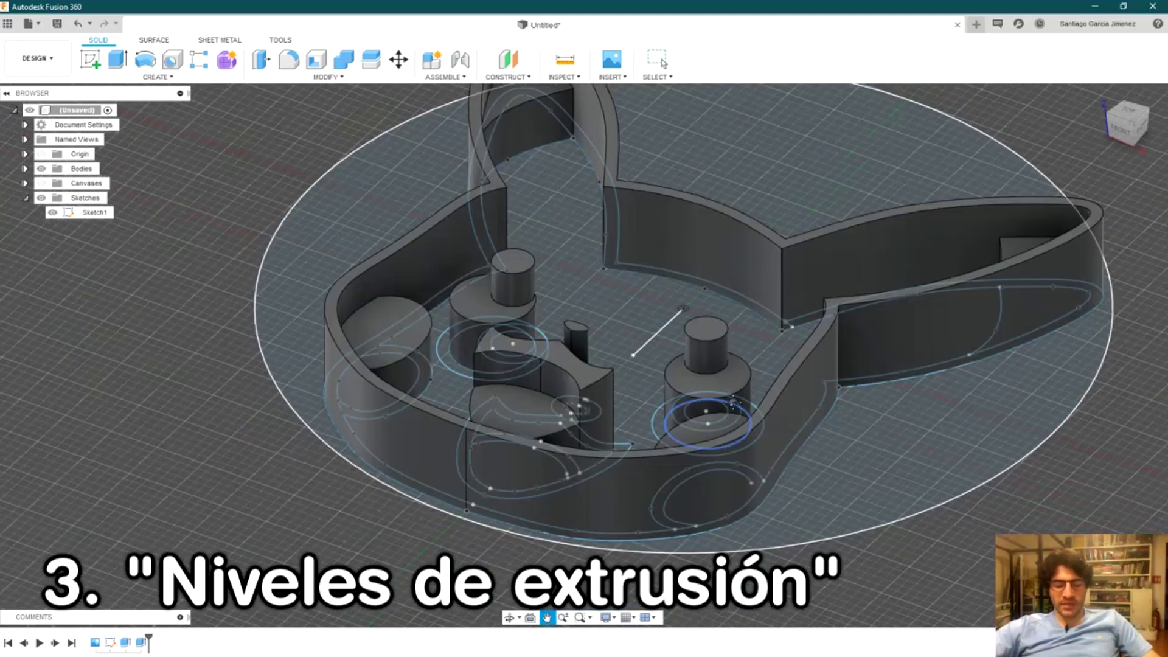
{"action": "middle_click_drag", "start_coordinate": [681, 498], "coordinate": [725, 425], "text": "shift"}
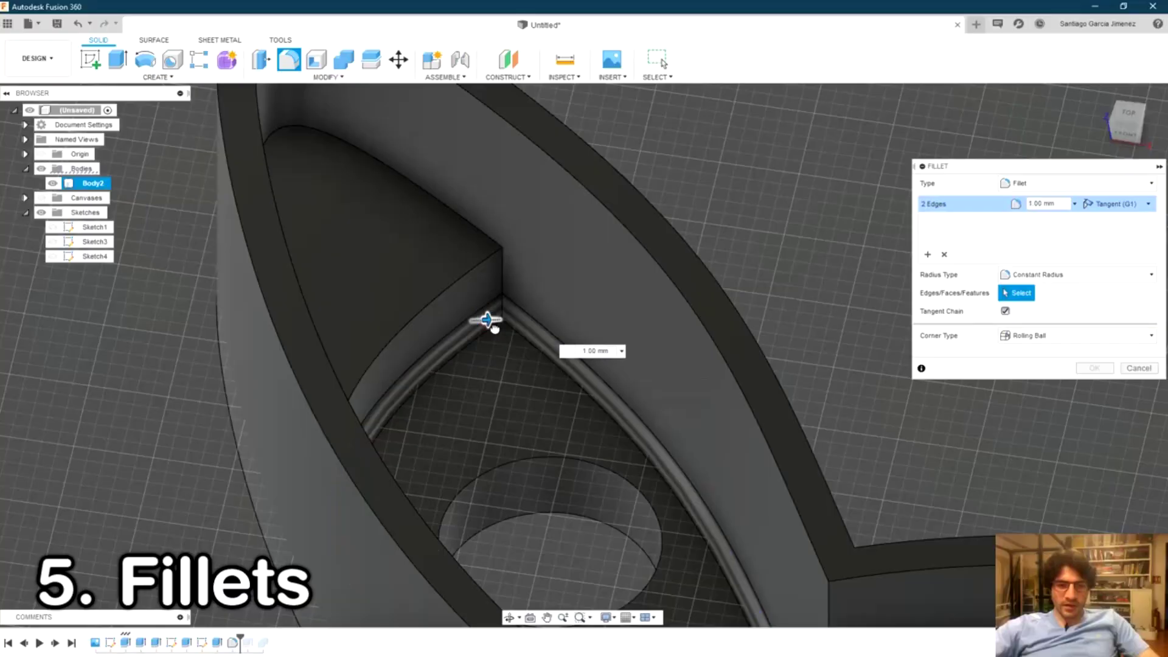
{"action": "left_click_drag", "start_coordinate": [494, 329], "coordinate": [508, 365]}
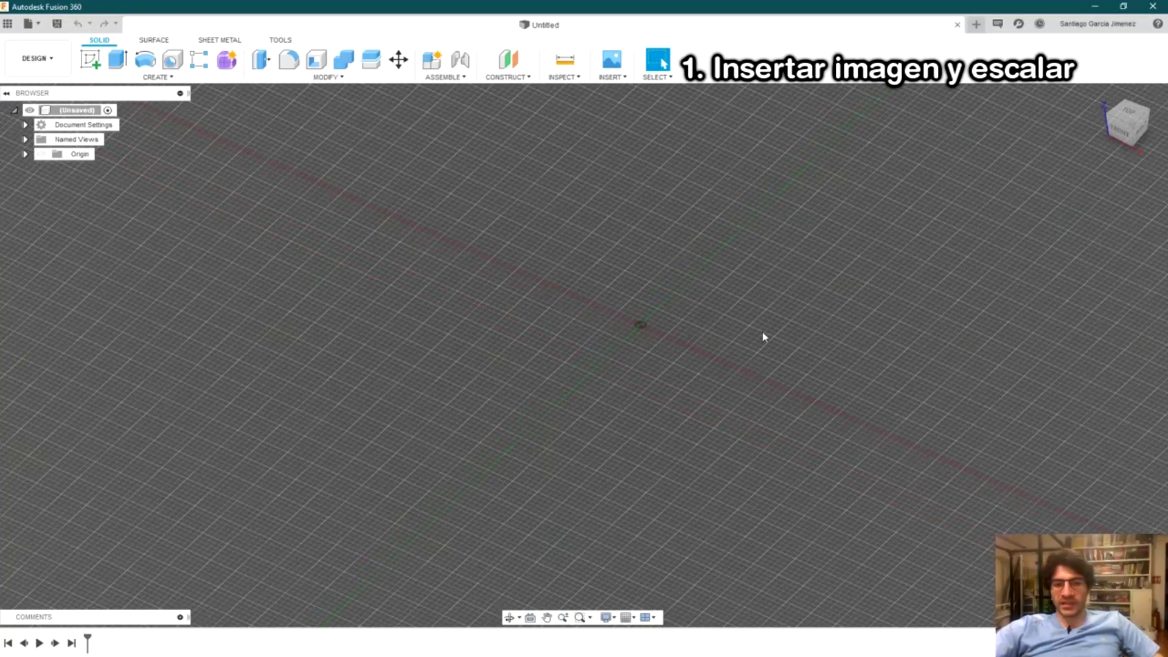
{"action": "scroll", "coordinate": [749, 333], "scroll_direction": "down", "scroll_amount": 2}
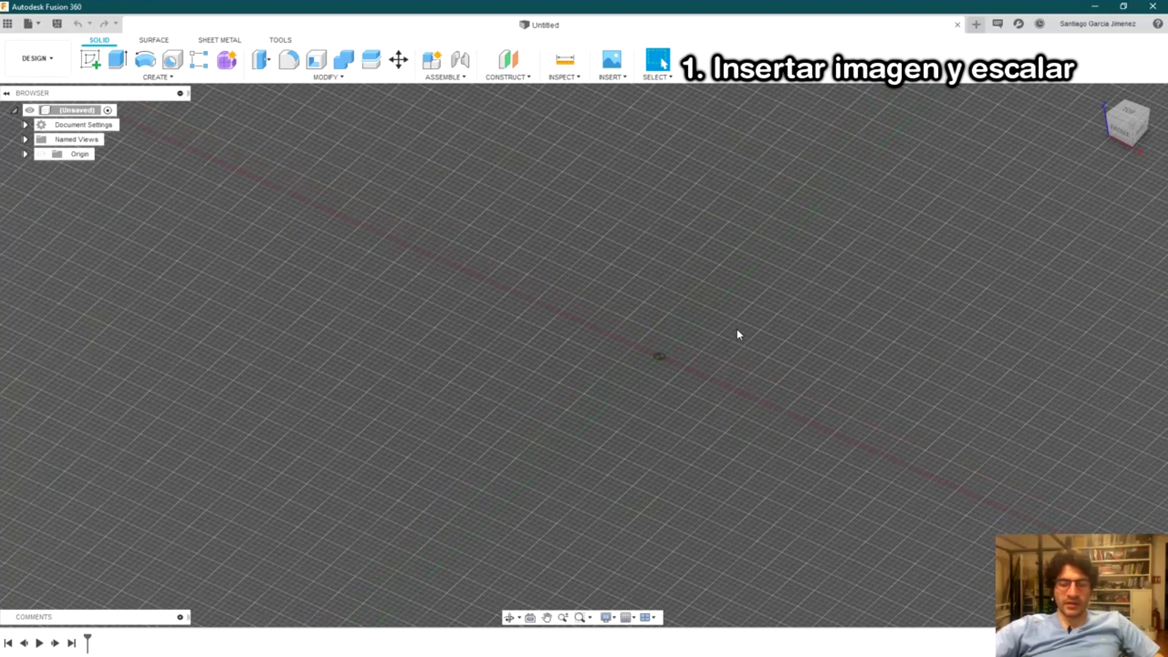
{"action": "middle_click_drag", "start_coordinate": [714, 243], "coordinate": [699, 239]}
{"action": "scroll", "coordinate": [699, 238], "scroll_direction": "down", "scroll_amount": 2}
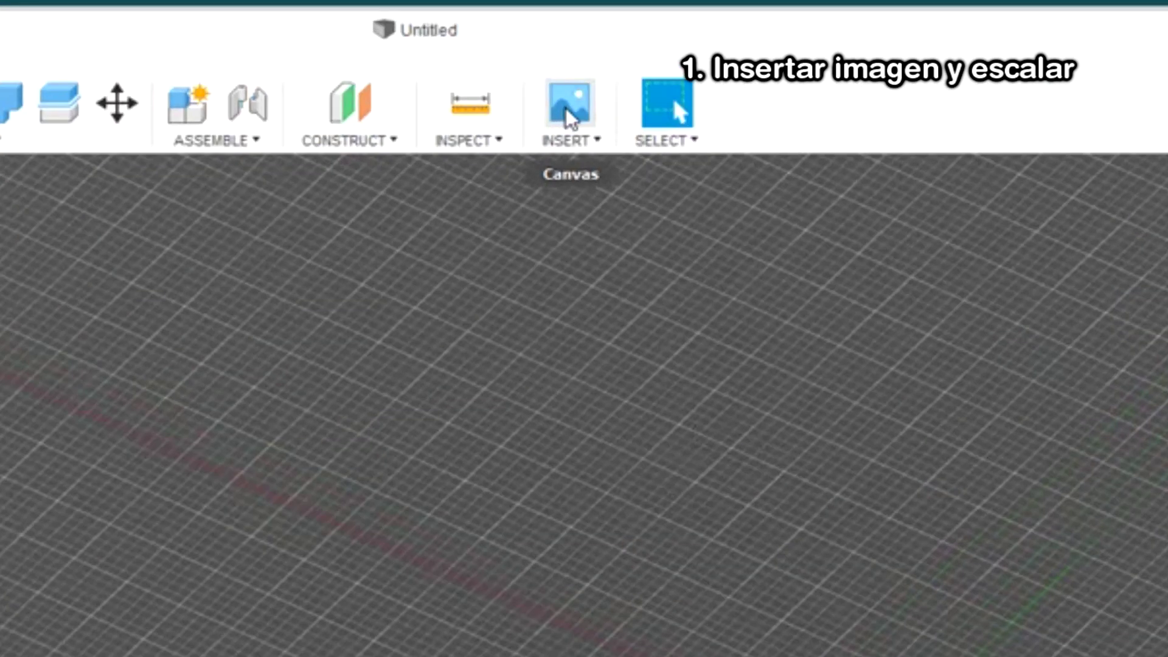
Insert the Pikachu face picture from this computer as a canvas on the XY plane.
{"action": "left_click", "coordinate": [614, 62]}
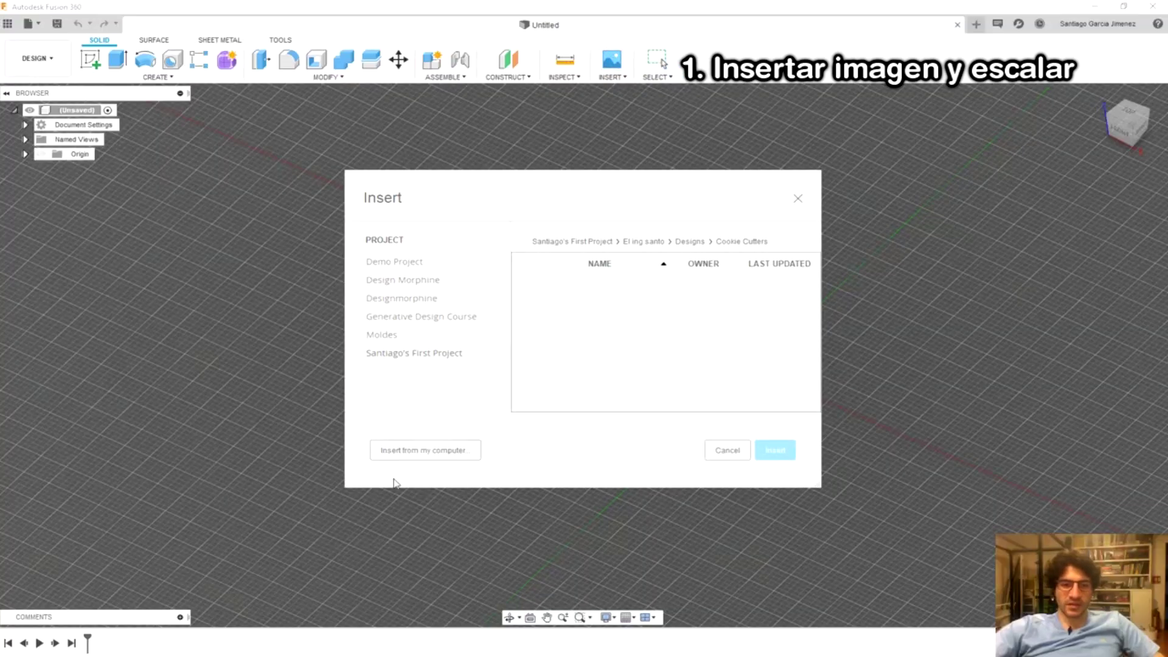
{"action": "left_click", "coordinate": [424, 452]}
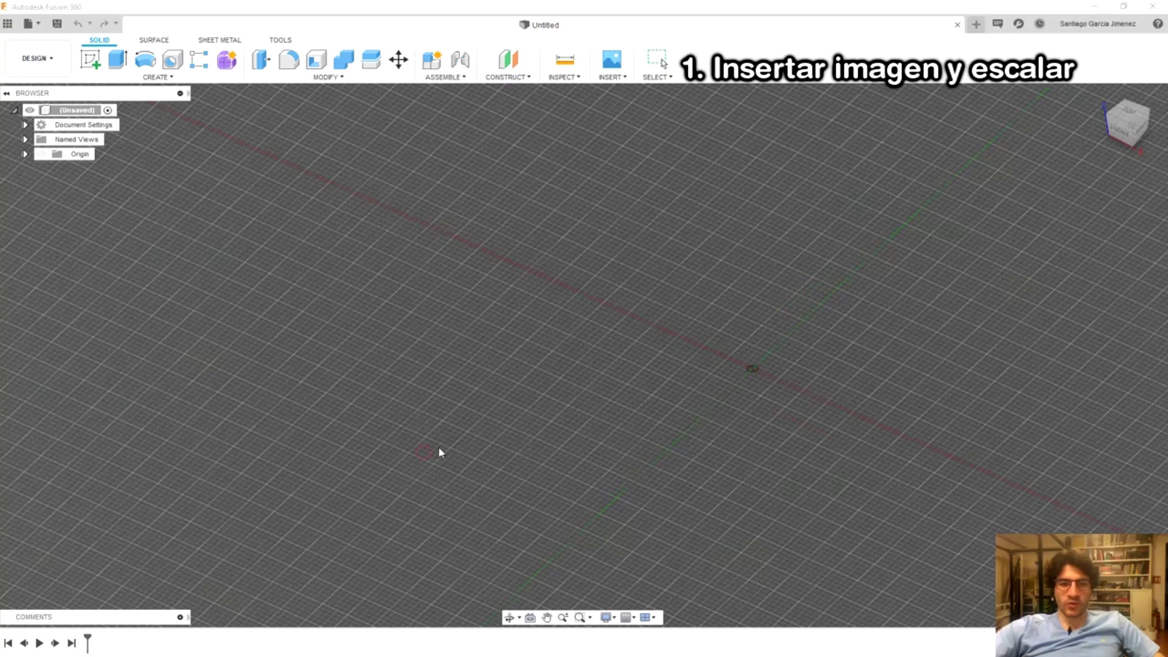
{"action": "left_click", "coordinate": [260, 128]}
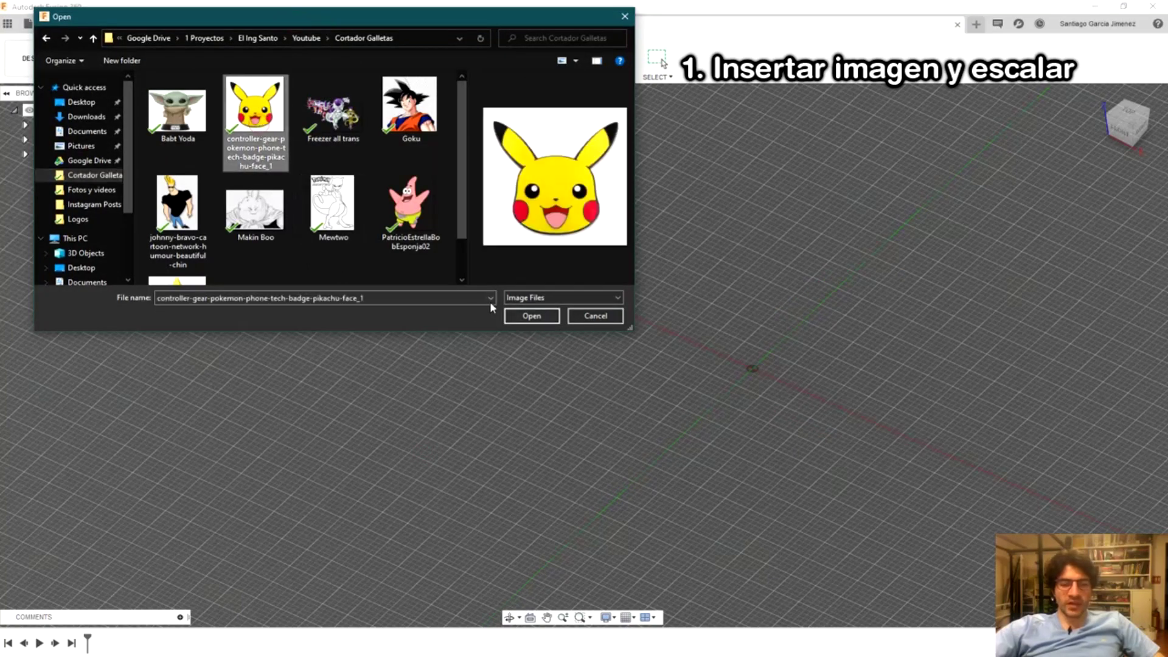
{"action": "left_click", "coordinate": [536, 318]}
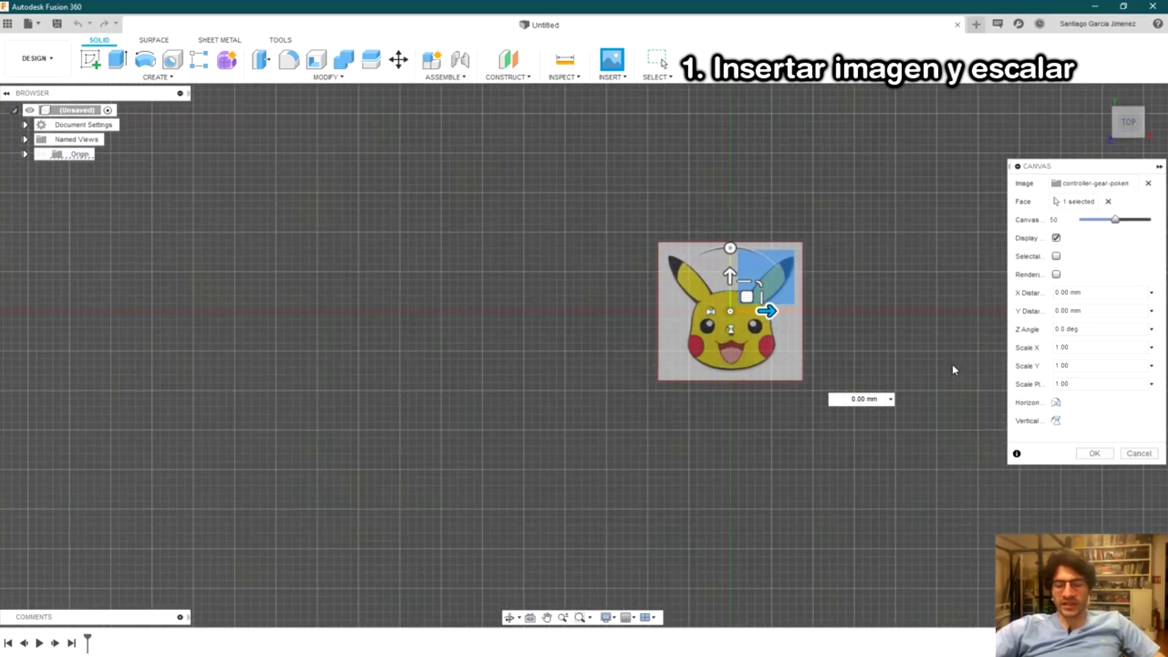
{"action": "left_click", "coordinate": [1091, 454]}
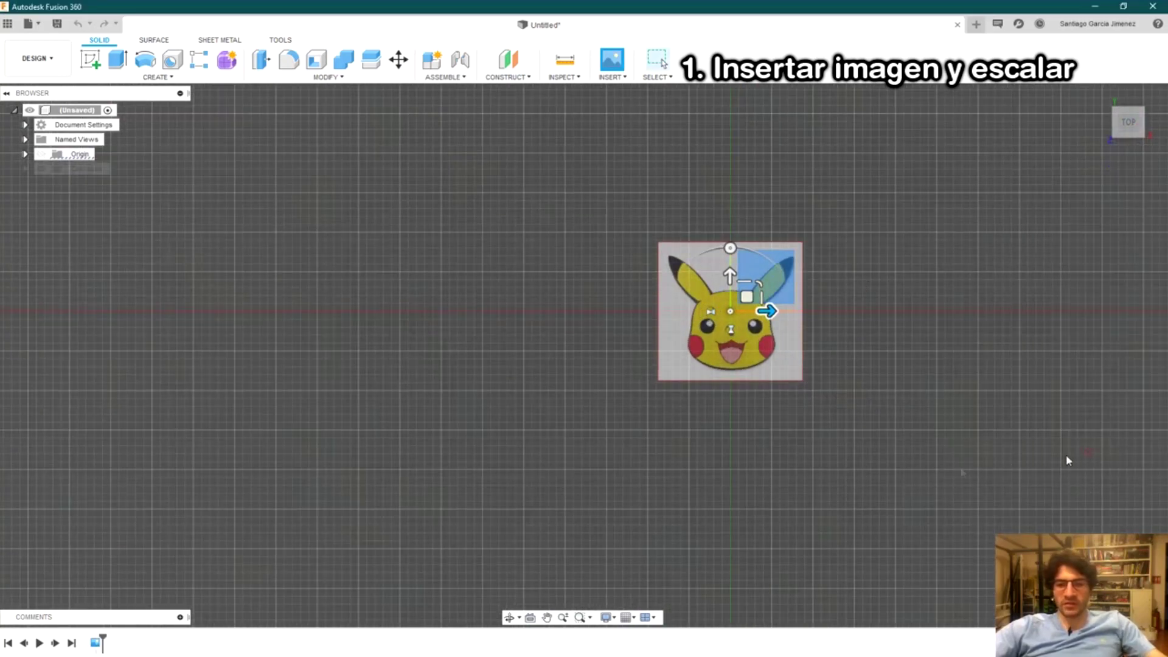
Tilt the view and start a new sketch on the image's plane.
{"action": "middle_click_drag", "start_coordinate": [824, 424], "coordinate": [788, 440]}
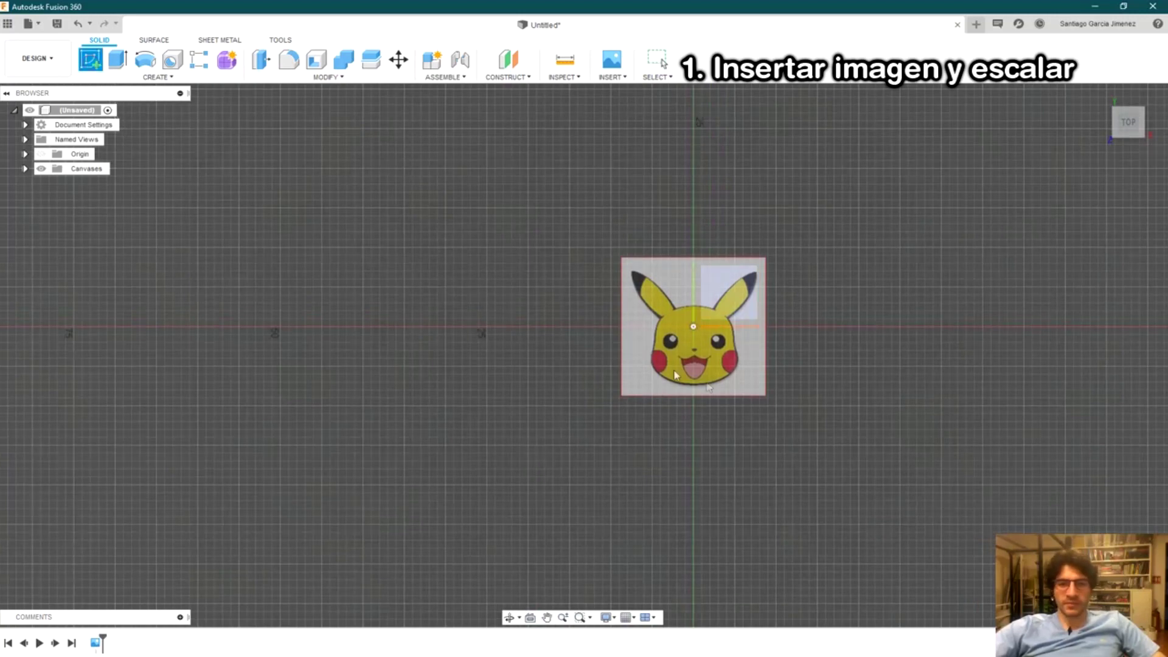
{"action": "middle_click_drag", "start_coordinate": [693, 327], "coordinate": [725, 292], "text": "shift"}
{"action": "scroll", "coordinate": [754, 320], "scroll_direction": "up", "scroll_amount": 3}
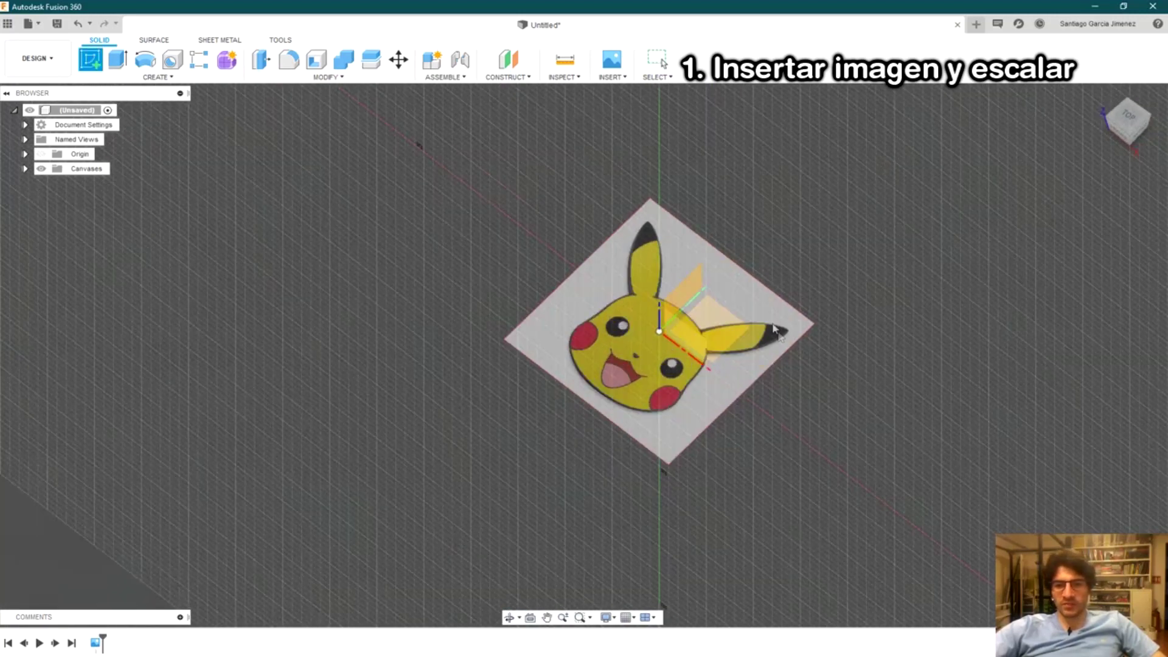
{"action": "left_click", "coordinate": [732, 333]}
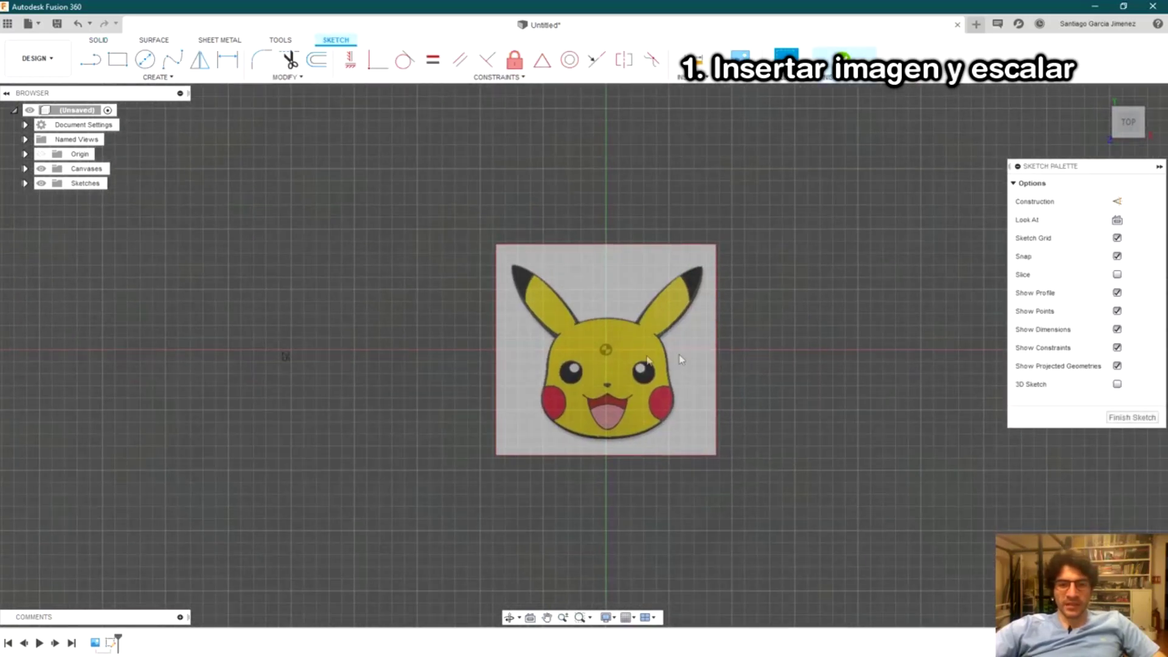
Sketch an 80 mm diameter circle centred on the origin and finish the sketch.
{"action": "key", "text": "c"}
{"action": "left_click", "coordinate": [586, 354]}
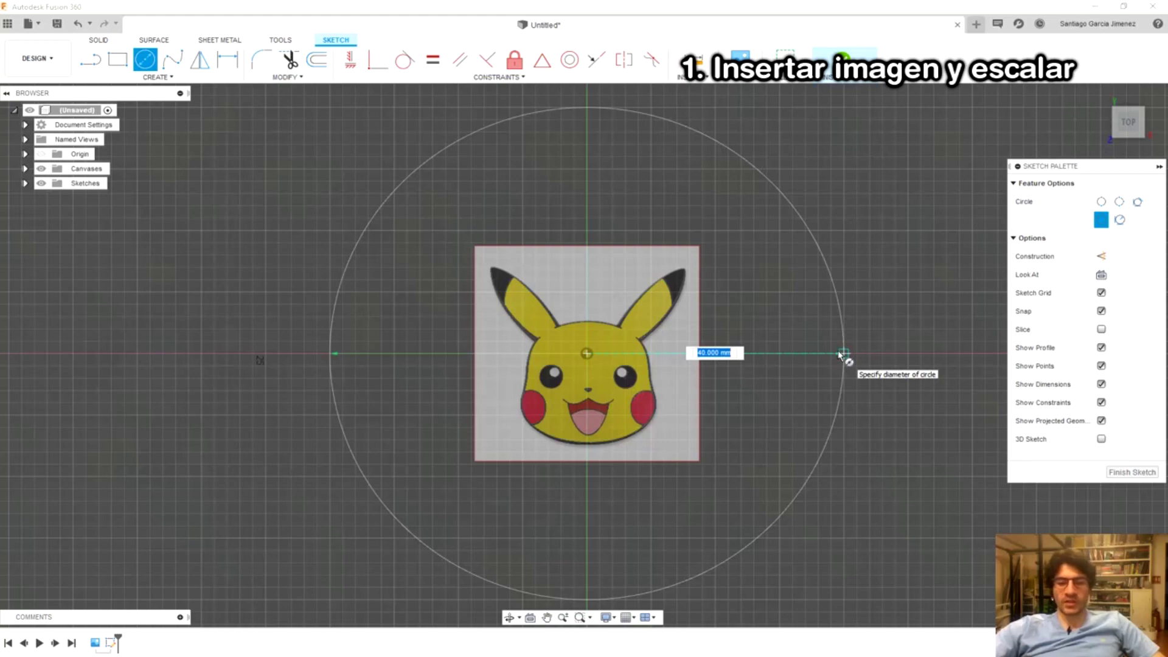
{"action": "type", "text": "80"}
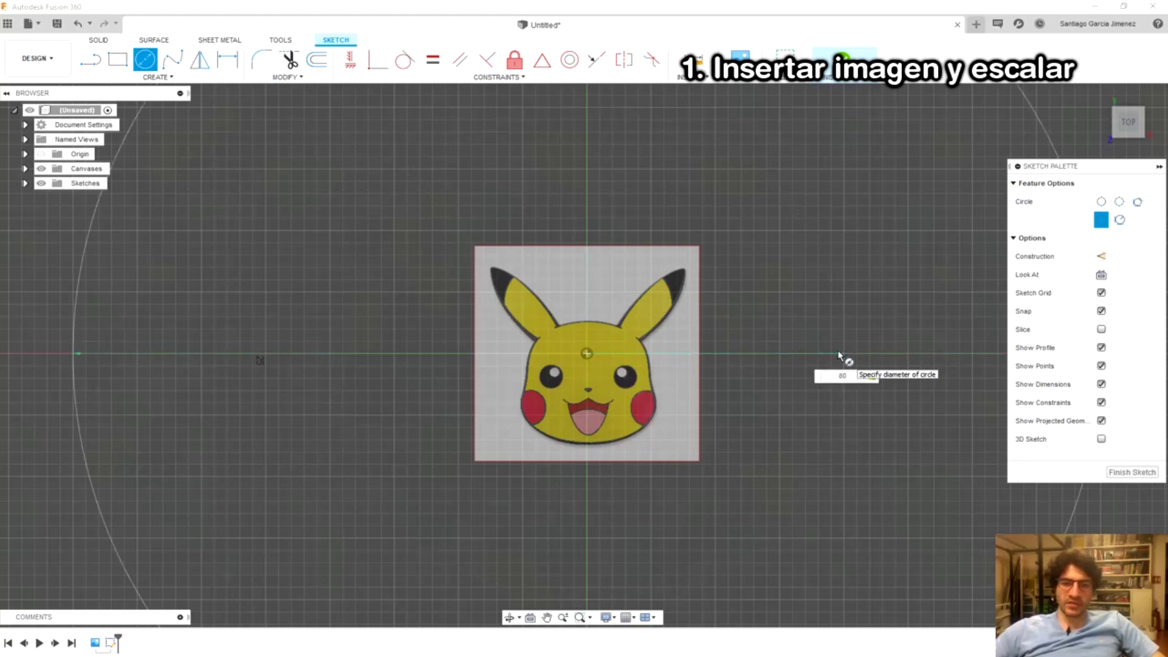
{"action": "key", "text": "Return"}
{"action": "key", "text": "Escape"}
{"action": "scroll", "coordinate": [855, 352], "scroll_direction": "down", "scroll_amount": 3}
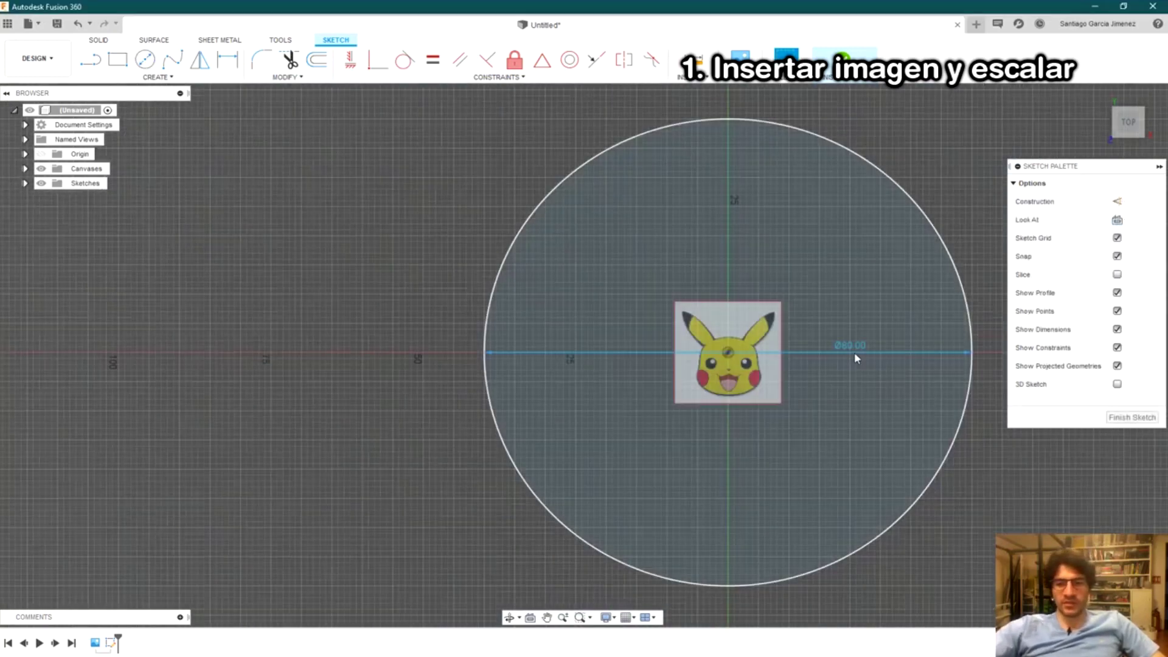
{"action": "middle_click_drag", "start_coordinate": [816, 418], "coordinate": [717, 400]}
{"action": "left_click", "coordinate": [843, 59]}
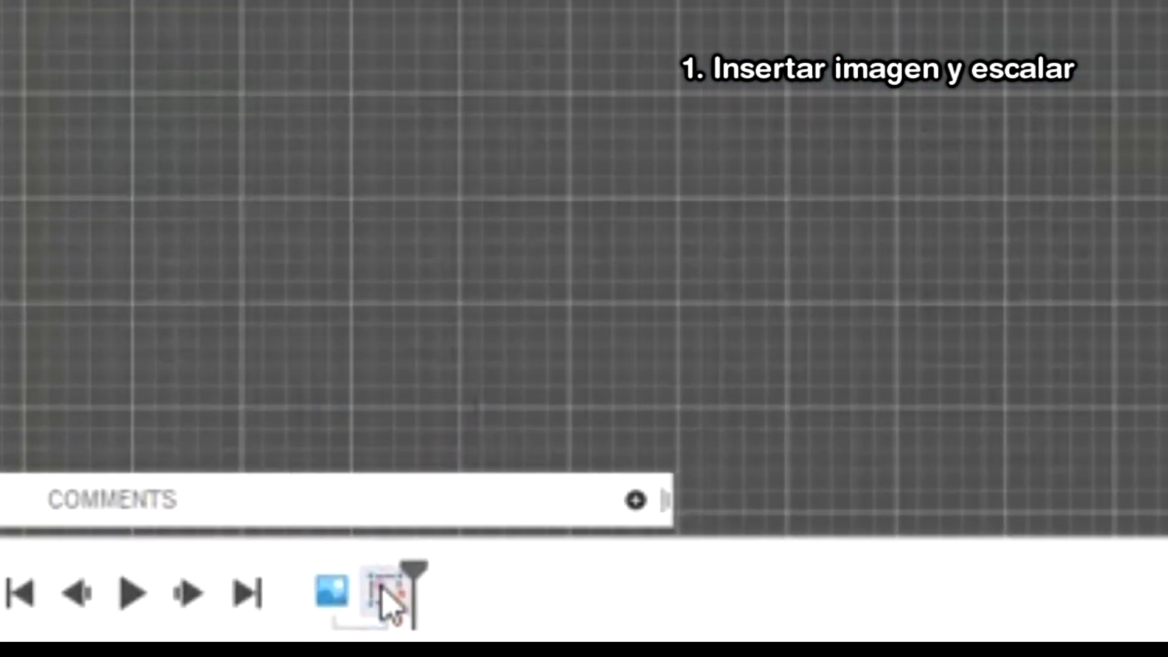
Move Sketch1 ahead of the image canvas in the timeline.
{"action": "left_click", "coordinate": [388, 586]}
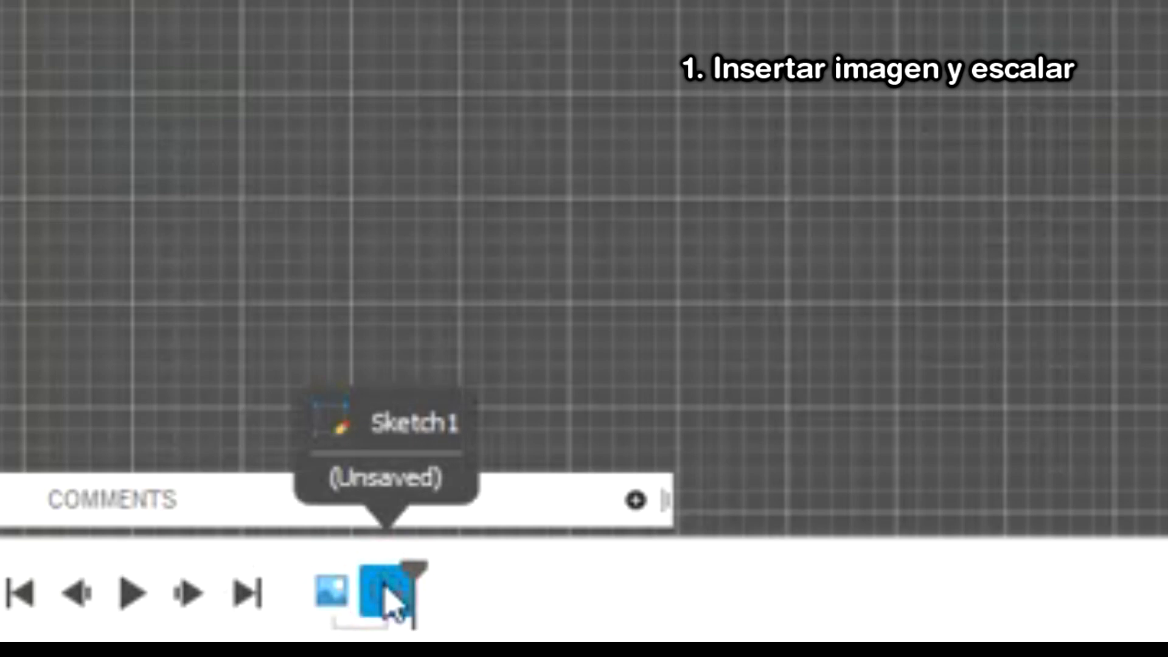
{"action": "left_click_drag", "start_coordinate": [384, 587], "coordinate": [320, 590]}
{"action": "left_click", "coordinate": [386, 591]}
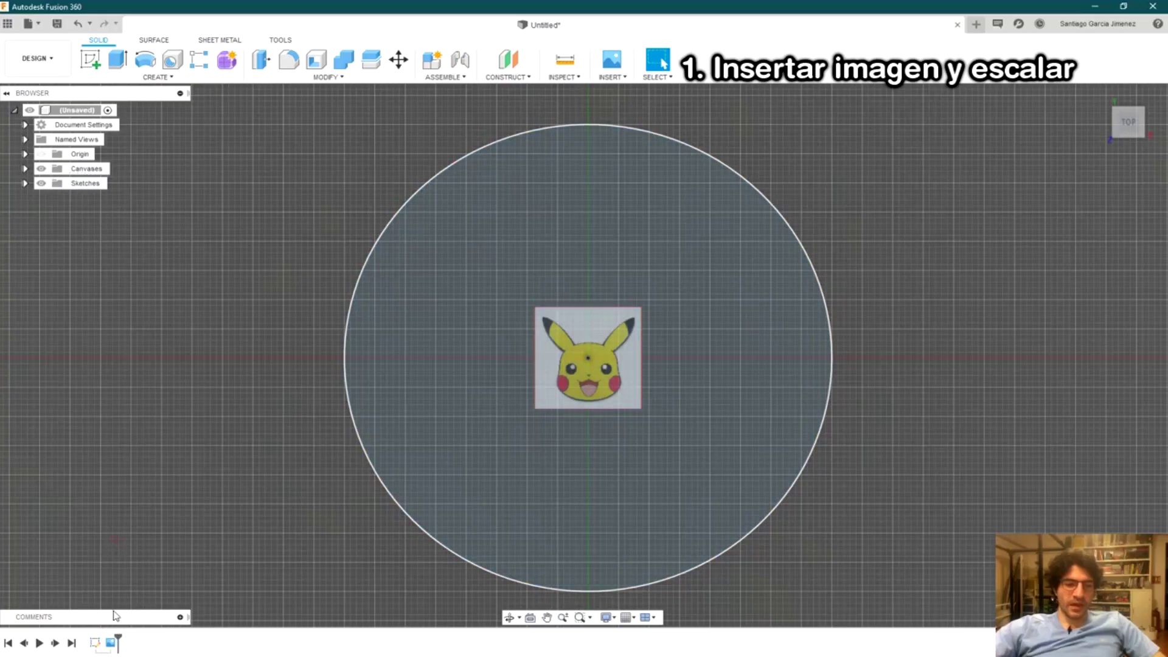
Scale the Pikachu canvas to fit inside the circle and nudge it -2.00 mm in Y.
{"action": "double_click", "coordinate": [110, 643]}
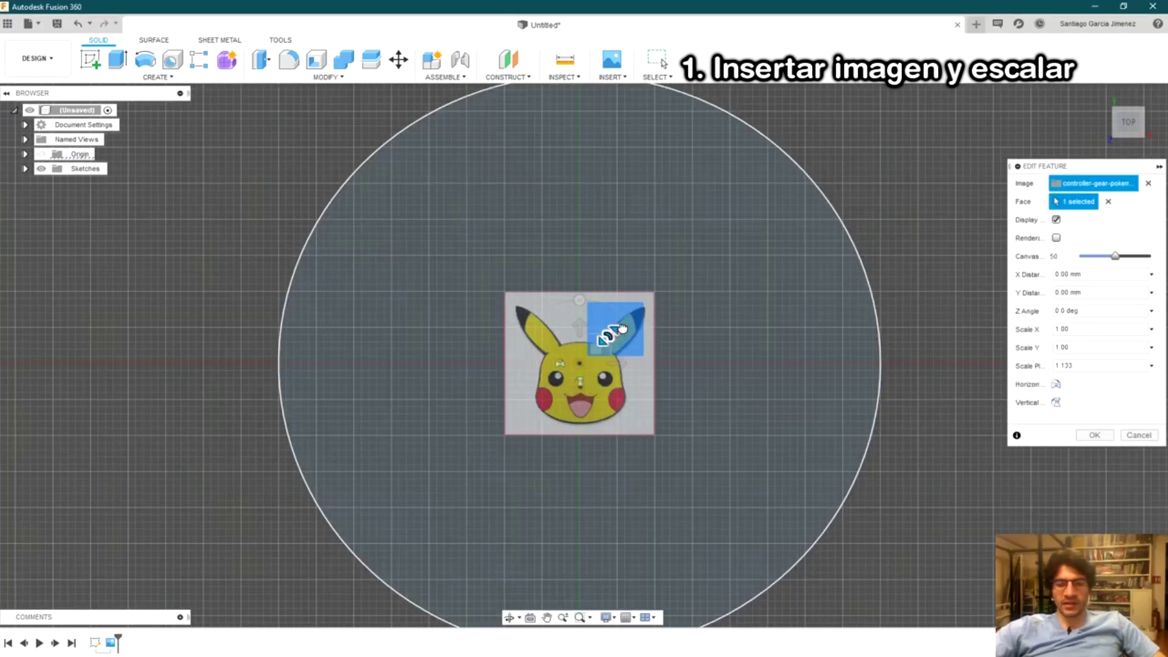
{"action": "mouse_move", "coordinate": [624, 341]}
{"action": "left_mouse_down"}
{"action": "mouse_move", "coordinate": [784, 227]}
{"action": "mouse_move", "coordinate": [790, 237]}
{"action": "left_mouse_up"}
{"action": "scroll", "coordinate": [605, 339], "scroll_direction": "up", "scroll_amount": 2}
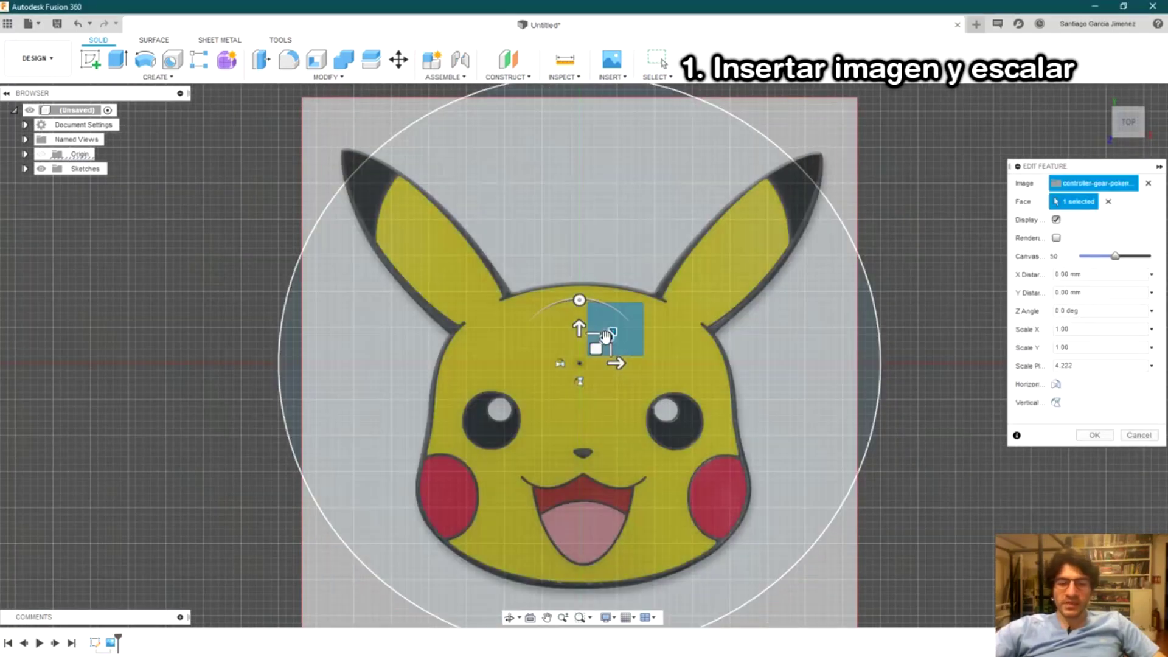
{"action": "mouse_move", "coordinate": [605, 339]}
{"action": "left_mouse_down"}
{"action": "mouse_move", "coordinate": [578, 296]}
{"action": "mouse_move", "coordinate": [583, 258]}
{"action": "left_mouse_up"}
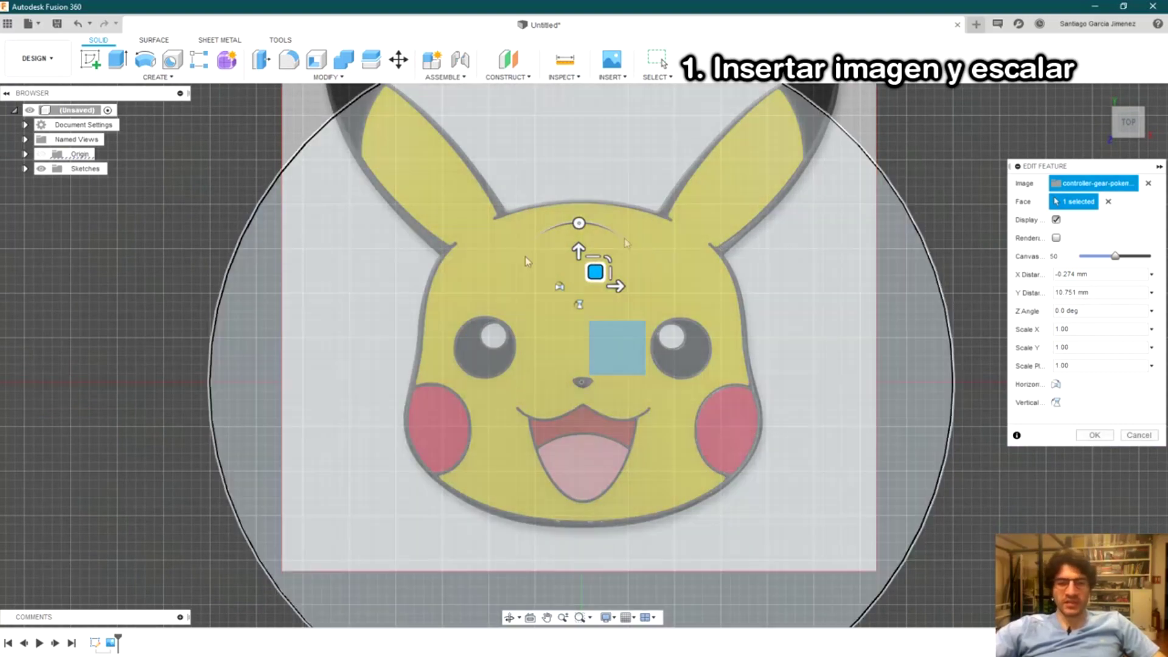
{"action": "scroll", "coordinate": [587, 372], "scroll_direction": "up", "scroll_amount": 1}
{"action": "scroll", "coordinate": [588, 371], "scroll_direction": "up", "scroll_amount": 2}
{"action": "scroll", "coordinate": [589, 370], "scroll_direction": "up", "scroll_amount": 2}
{"action": "scroll", "coordinate": [588, 370], "scroll_direction": "up", "scroll_amount": 2}
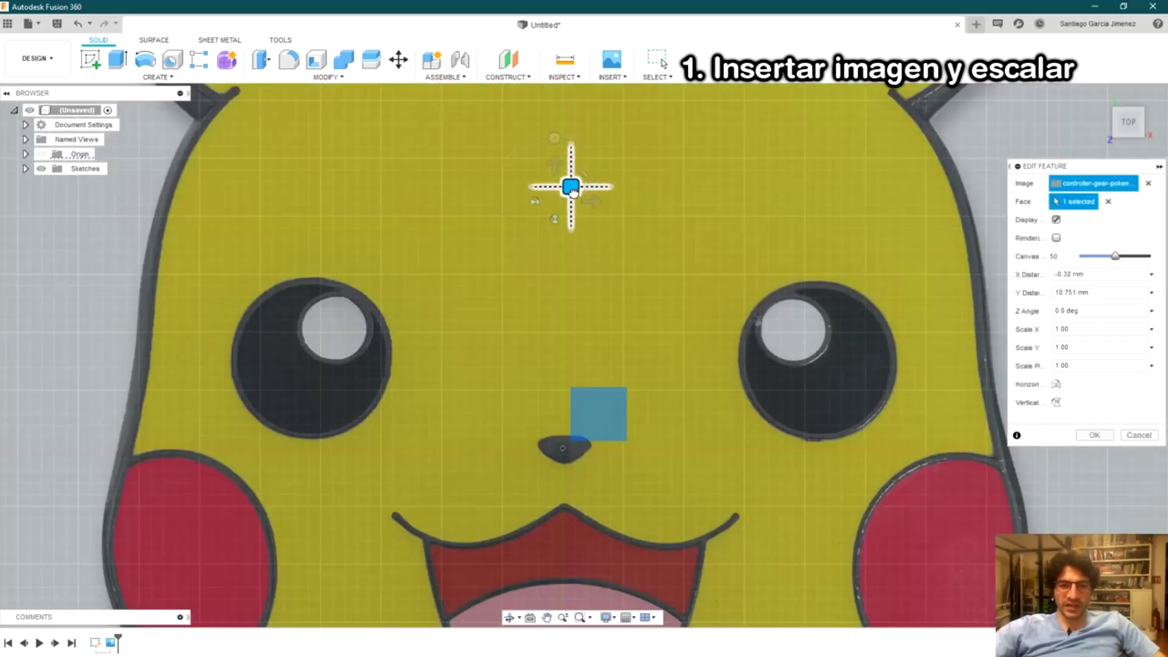
{"action": "left_click_drag", "start_coordinate": [573, 193], "coordinate": [571, 193]}
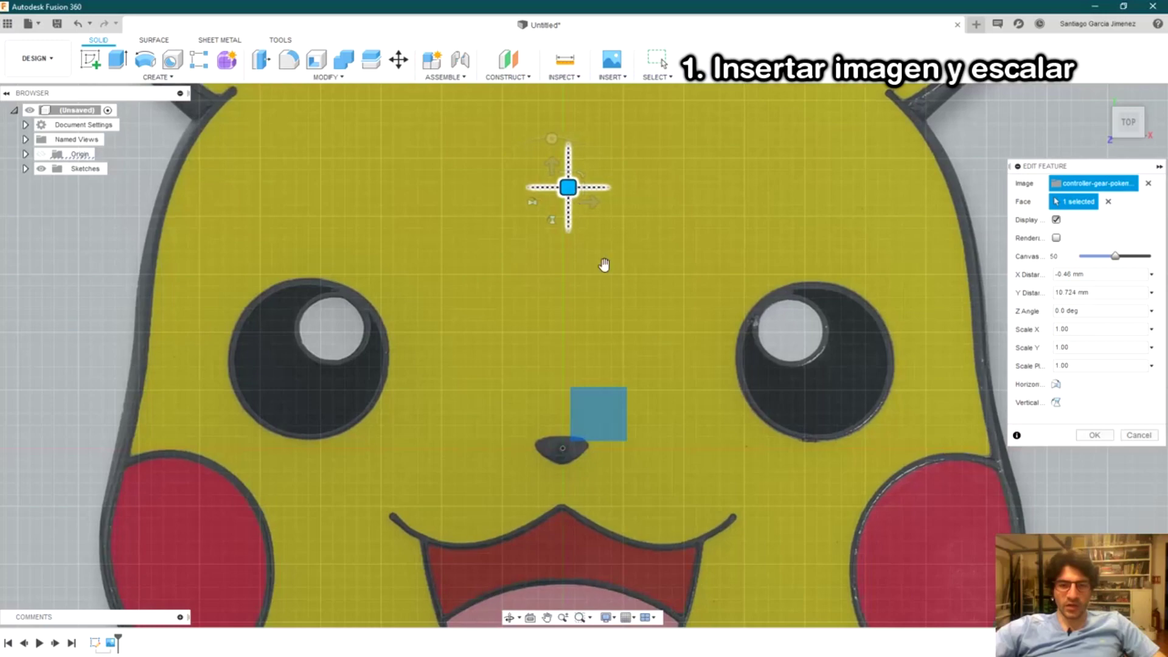
{"action": "scroll", "coordinate": [605, 261], "scroll_direction": "down", "scroll_amount": 3}
{"action": "scroll", "coordinate": [609, 244], "scroll_direction": "down", "scroll_amount": 1}
{"action": "scroll", "coordinate": [612, 221], "scroll_direction": "down", "scroll_amount": 1}
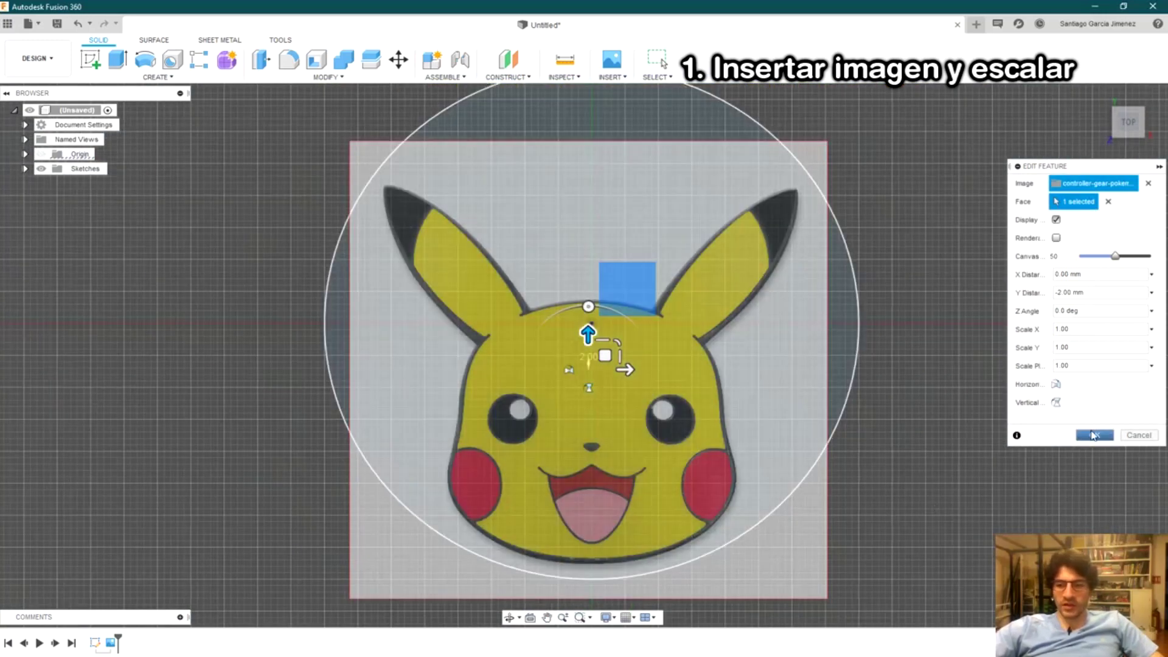
{"action": "left_click", "coordinate": [1094, 435]}
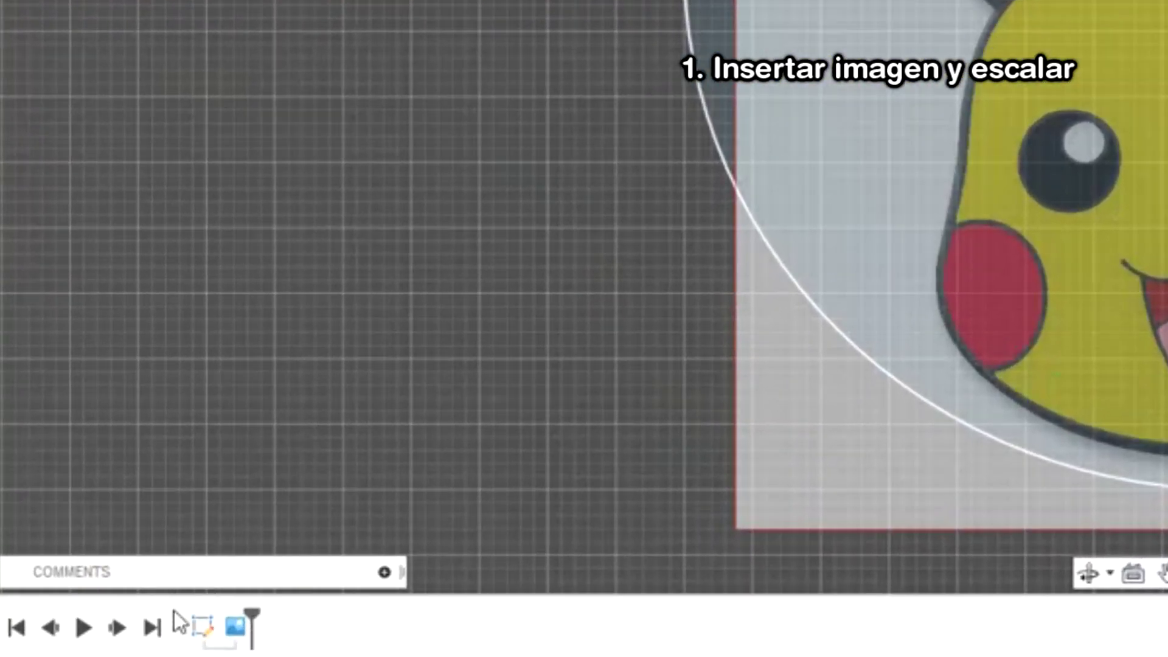
Clear the selection and reopen the circle sketch for editing.
{"action": "left_click", "coordinate": [203, 625]}
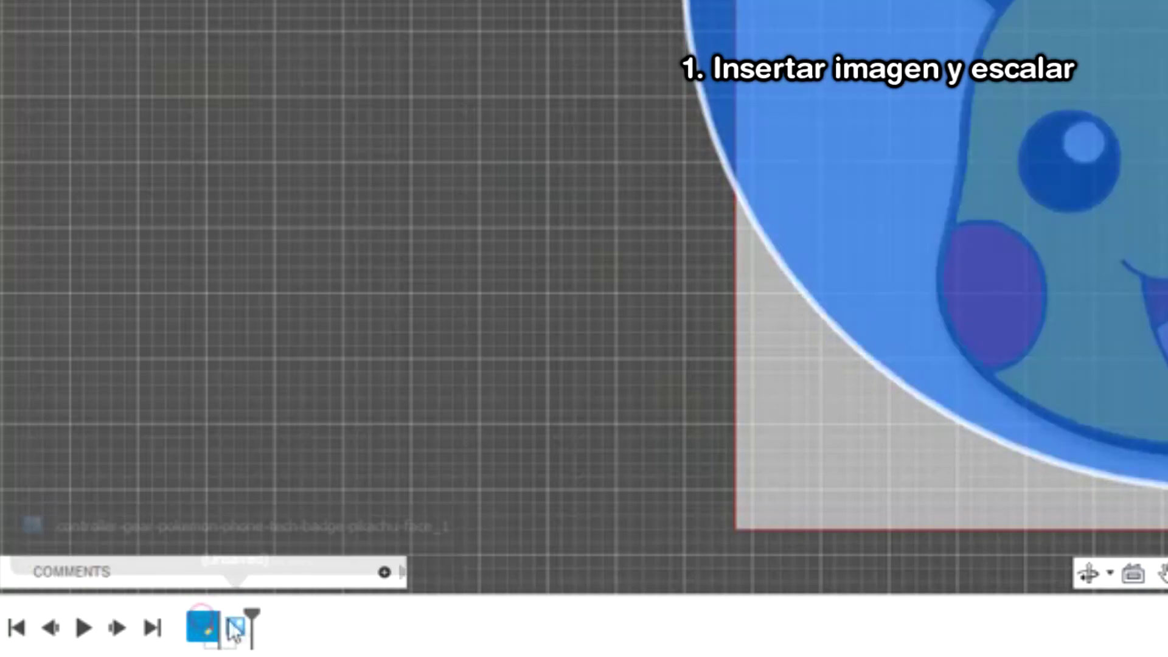
{"action": "left_click", "coordinate": [250, 637]}
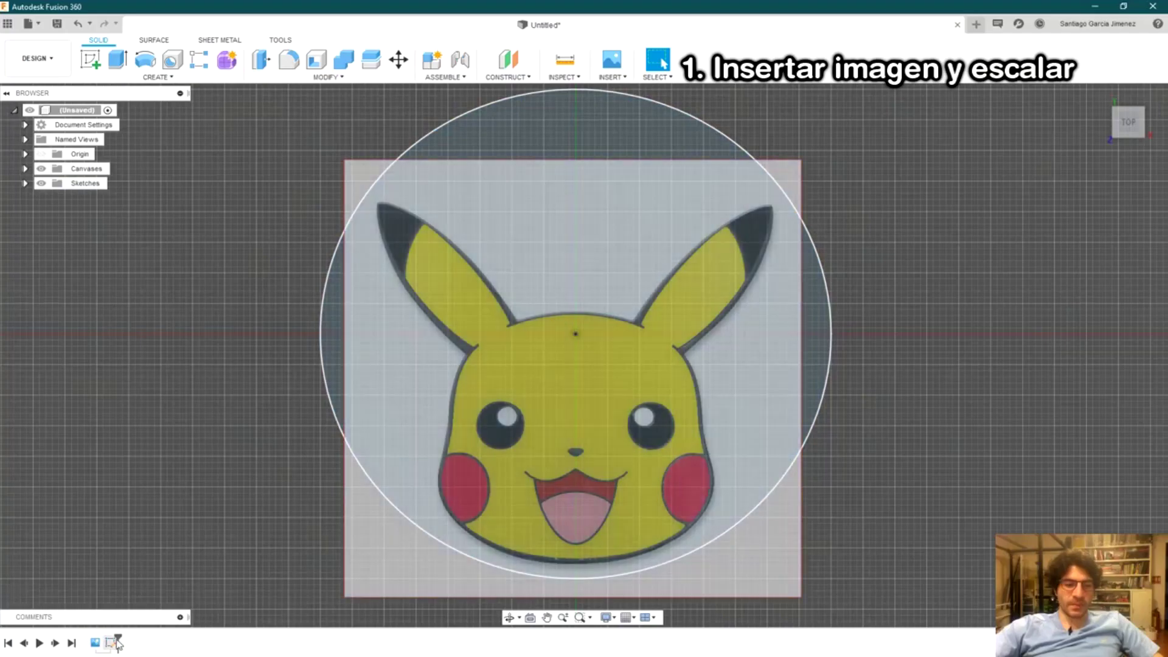
{"action": "double_click", "coordinate": [111, 645]}
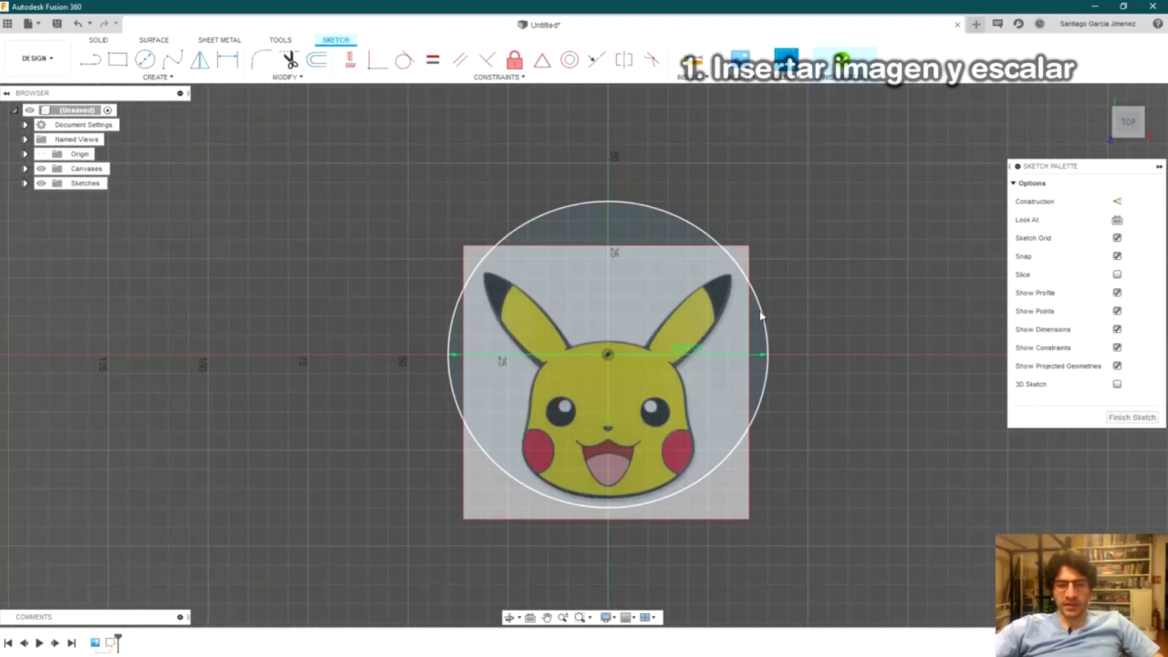
Draw a closed fit-point spline shape to the right of the Pikachu image.
{"action": "scroll", "coordinate": [663, 371], "scroll_direction": "up", "scroll_amount": 1}
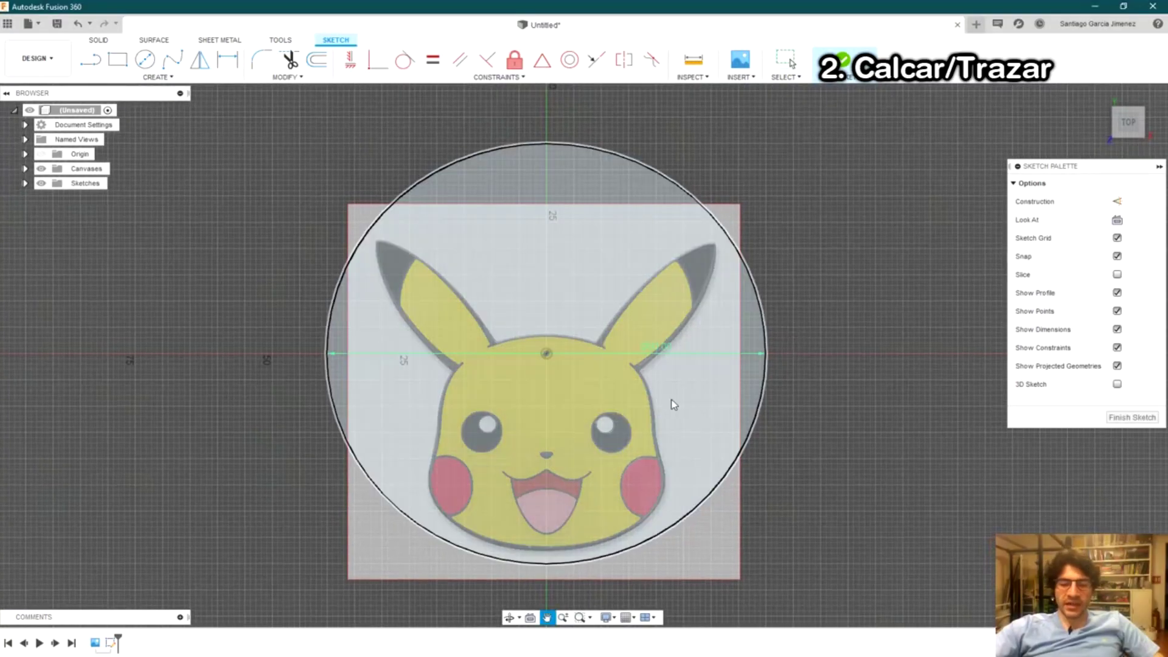
{"action": "middle_click_drag", "start_coordinate": [674, 404], "coordinate": [616, 415]}
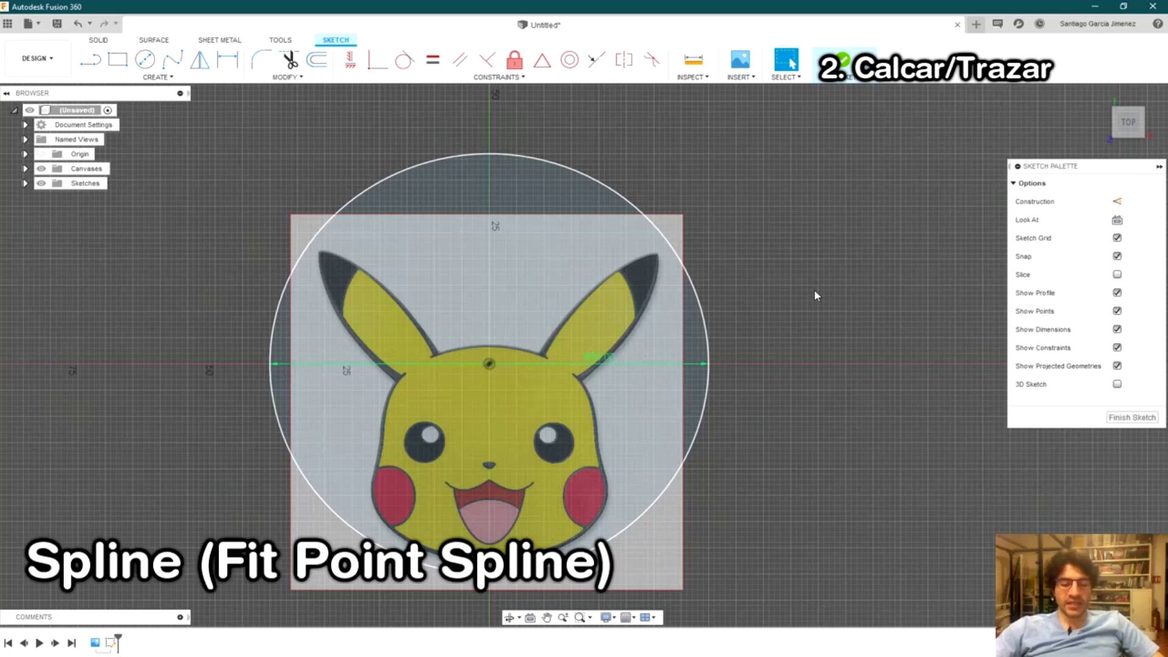
{"action": "key", "text": "s"}
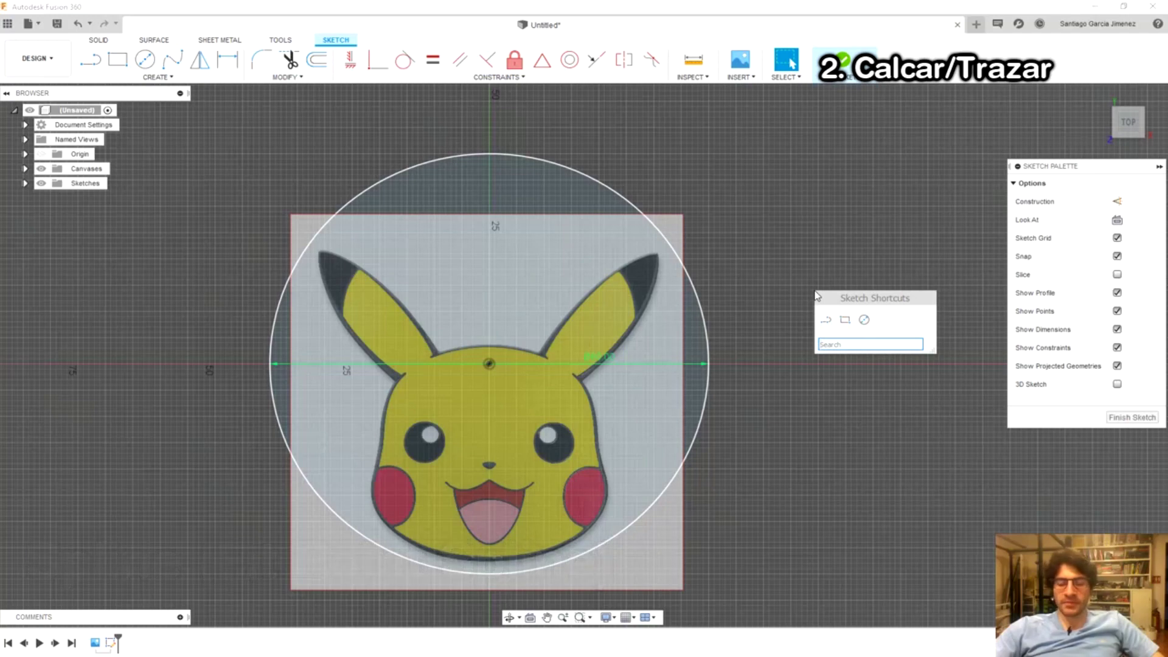
{"action": "type", "text": "pl"}
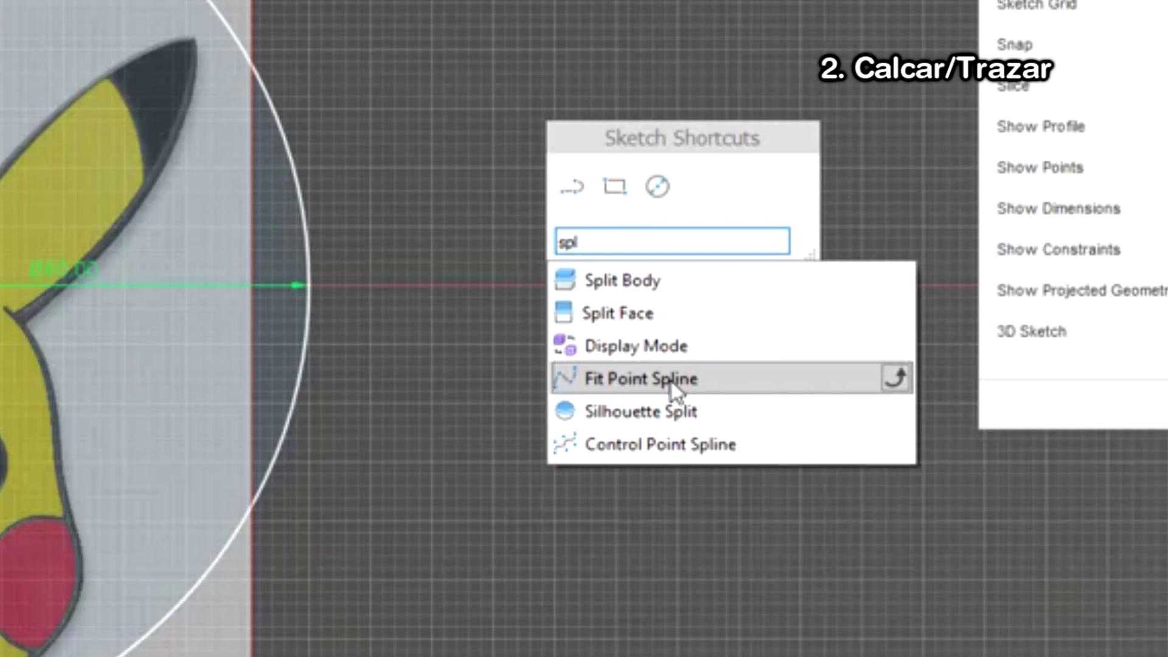
{"action": "left_click", "coordinate": [671, 381]}
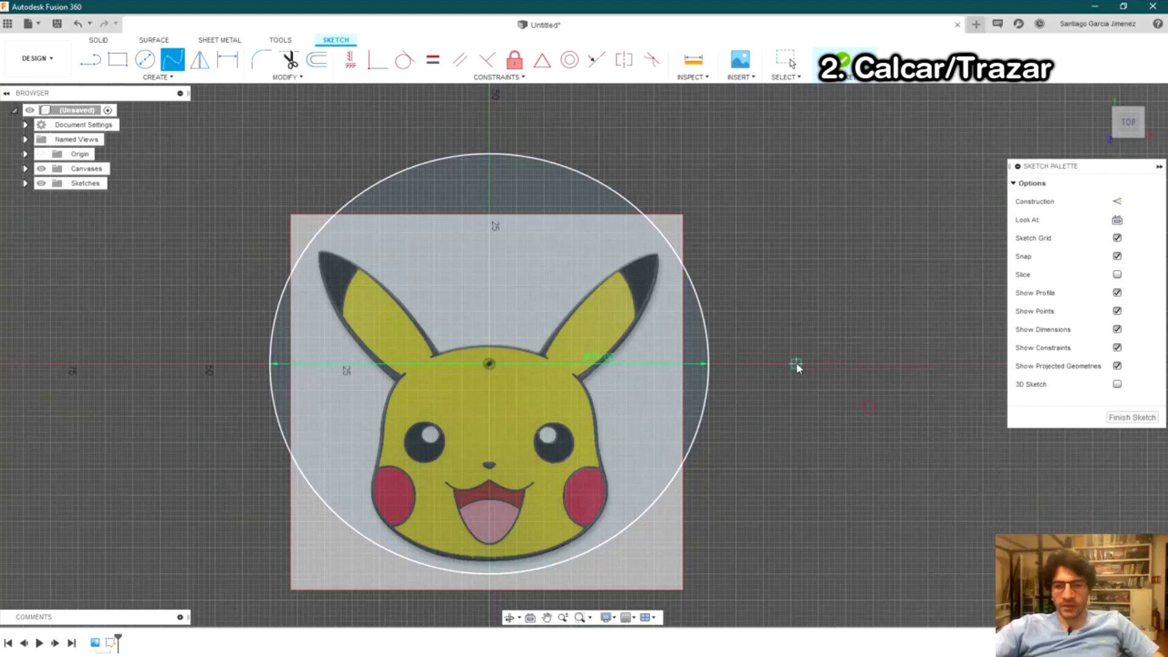
{"action": "left_click", "coordinate": [758, 274]}
{"action": "left_click", "coordinate": [906, 206]}
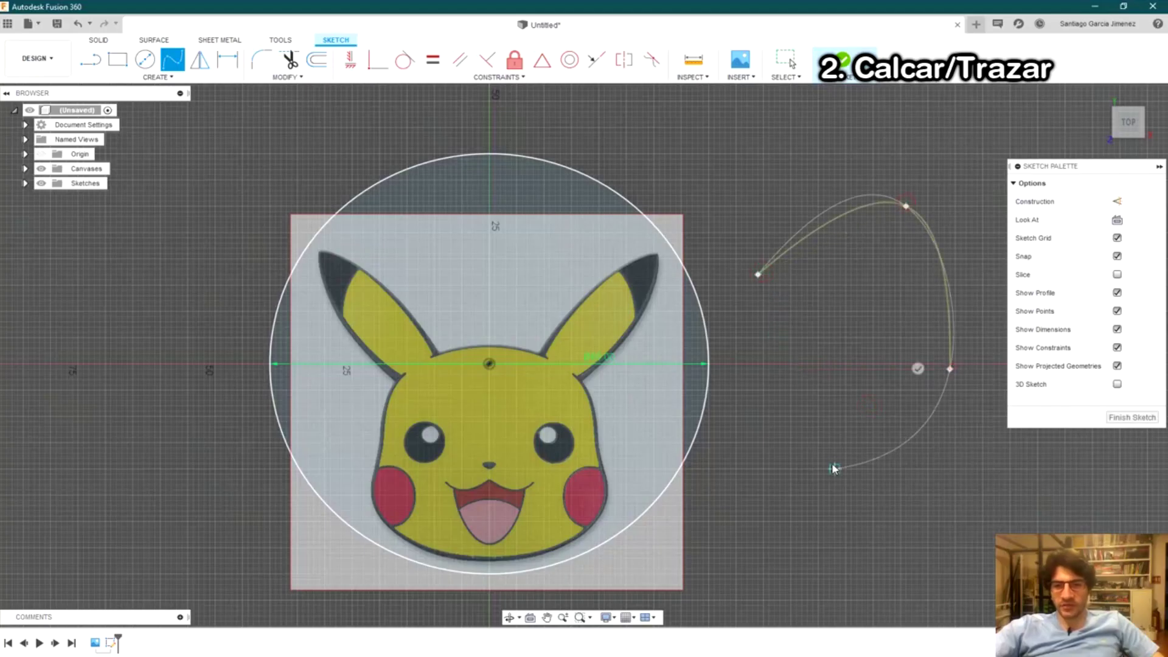
{"action": "left_click", "coordinate": [835, 468]}
{"action": "left_click", "coordinate": [911, 322]}
{"action": "left_click", "coordinate": [808, 342]}
{"action": "left_click", "coordinate": [758, 274]}
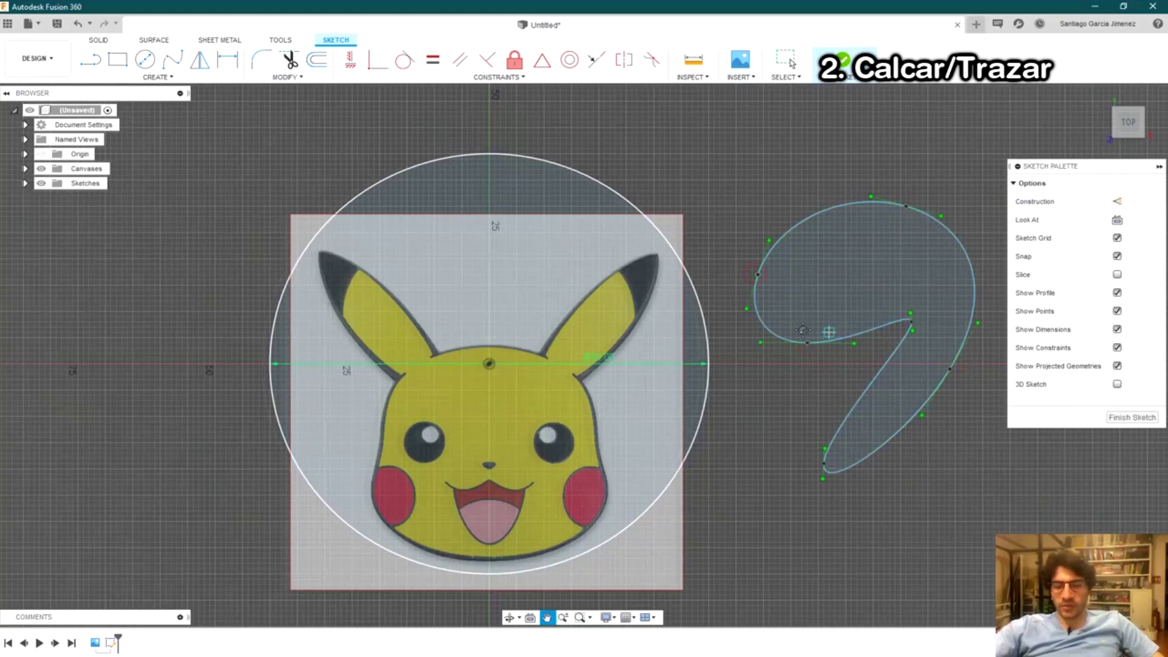
{"action": "middle_click_drag", "start_coordinate": [831, 334], "coordinate": [743, 328]}
{"action": "scroll", "coordinate": [819, 323], "scroll_direction": "up", "scroll_amount": 3}
{"action": "key", "text": "Escape"}
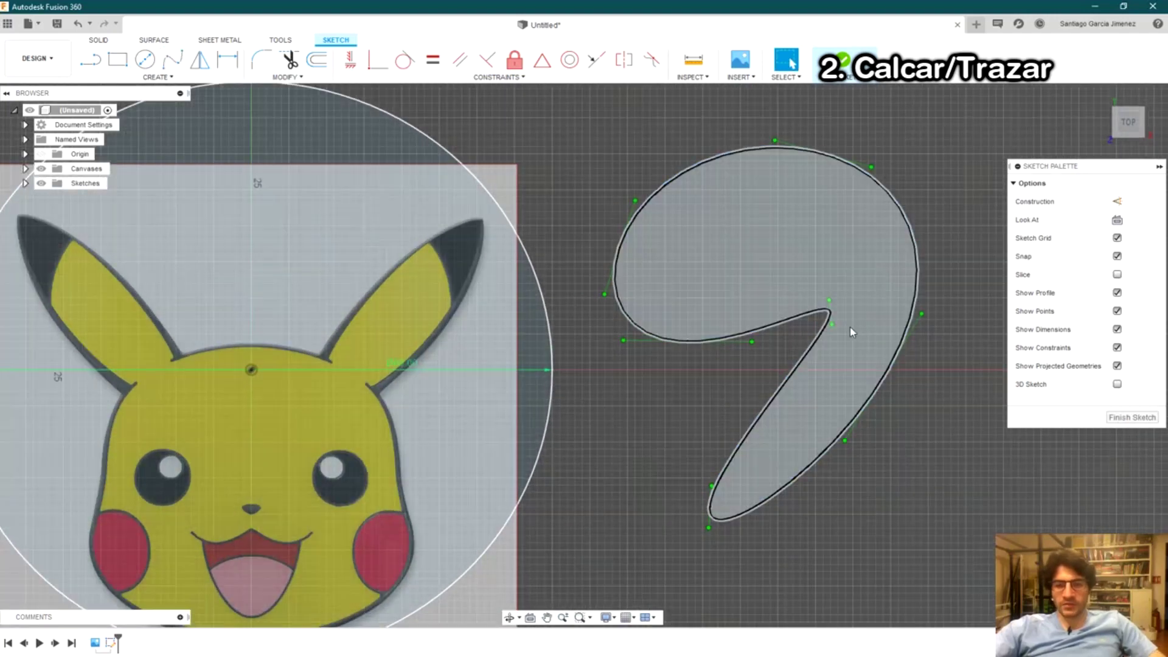
Reshape the practice spline by moving its inner tip point and rotating a tangent handle.
{"action": "mouse_move", "coordinate": [831, 312]}
{"action": "left_mouse_down"}
{"action": "mouse_move", "coordinate": [693, 391]}
{"action": "mouse_move", "coordinate": [741, 390]}
{"action": "left_mouse_up"}
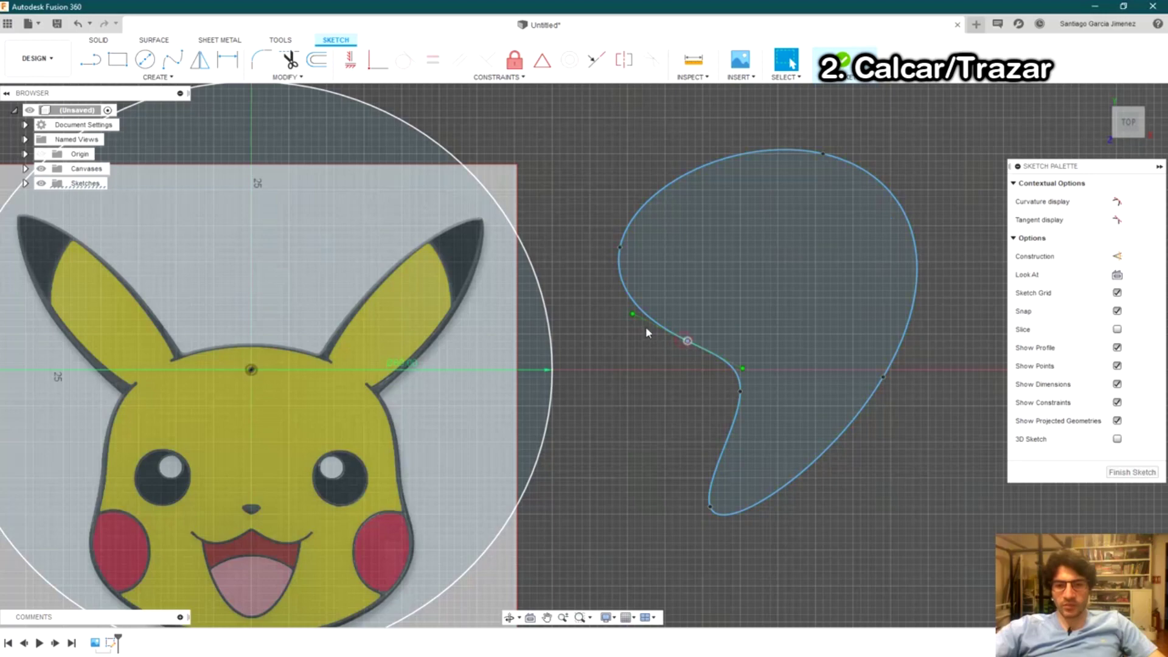
{"action": "left_click_drag", "start_coordinate": [634, 314], "coordinate": [783, 287]}
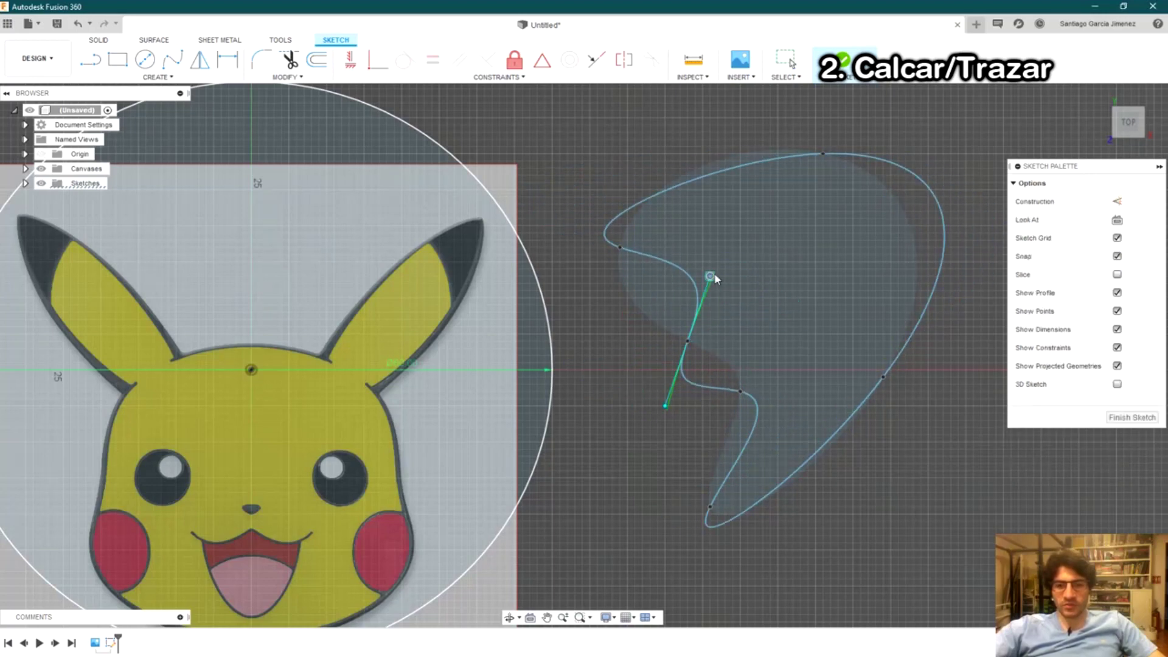
{"action": "left_click_drag", "start_coordinate": [783, 287], "coordinate": [710, 275]}
{"action": "scroll", "coordinate": [901, 237], "scroll_direction": "down", "scroll_amount": 3}
{"action": "left_click_drag", "start_coordinate": [874, 365], "coordinate": [753, 153]}
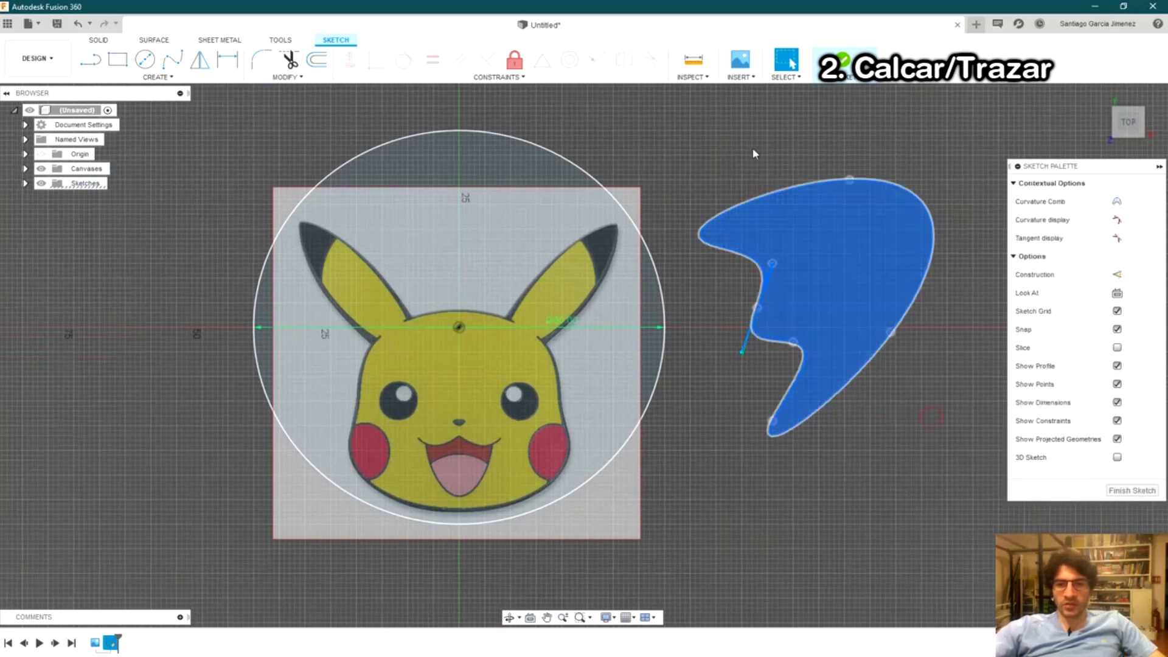
Delete the practice spline and recentre the view on the Pikachu image.
{"action": "key", "text": "Delete"}
{"action": "middle_click_drag", "start_coordinate": [472, 220], "coordinate": [524, 237]}
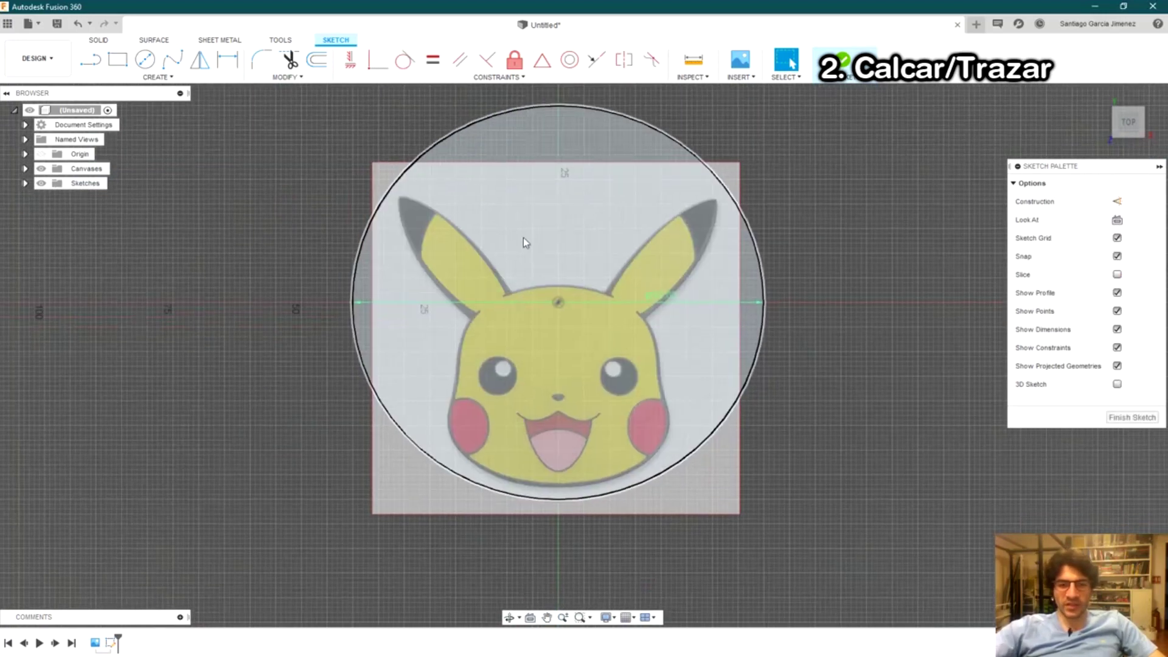
{"action": "scroll", "coordinate": [496, 341], "scroll_direction": "up", "scroll_amount": 2}
{"action": "middle_click_drag", "start_coordinate": [602, 304], "coordinate": [604, 315]}
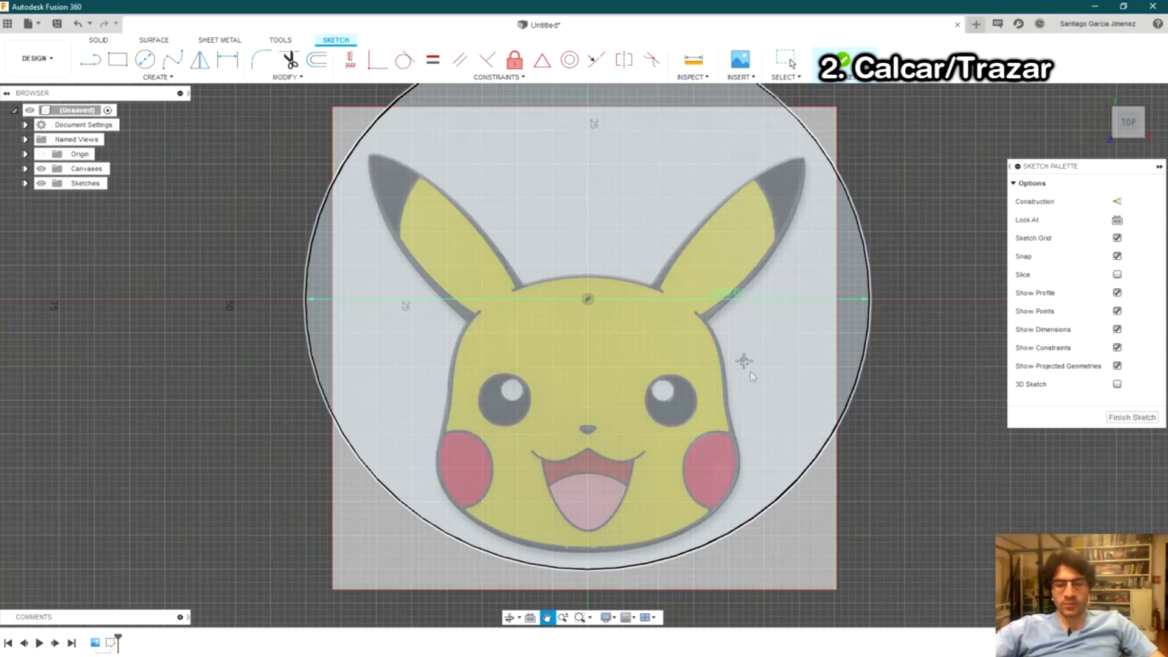
{"action": "middle_click_drag", "start_coordinate": [752, 376], "coordinate": [747, 363]}
{"action": "scroll", "coordinate": [555, 270], "scroll_direction": "up", "scroll_amount": 2}
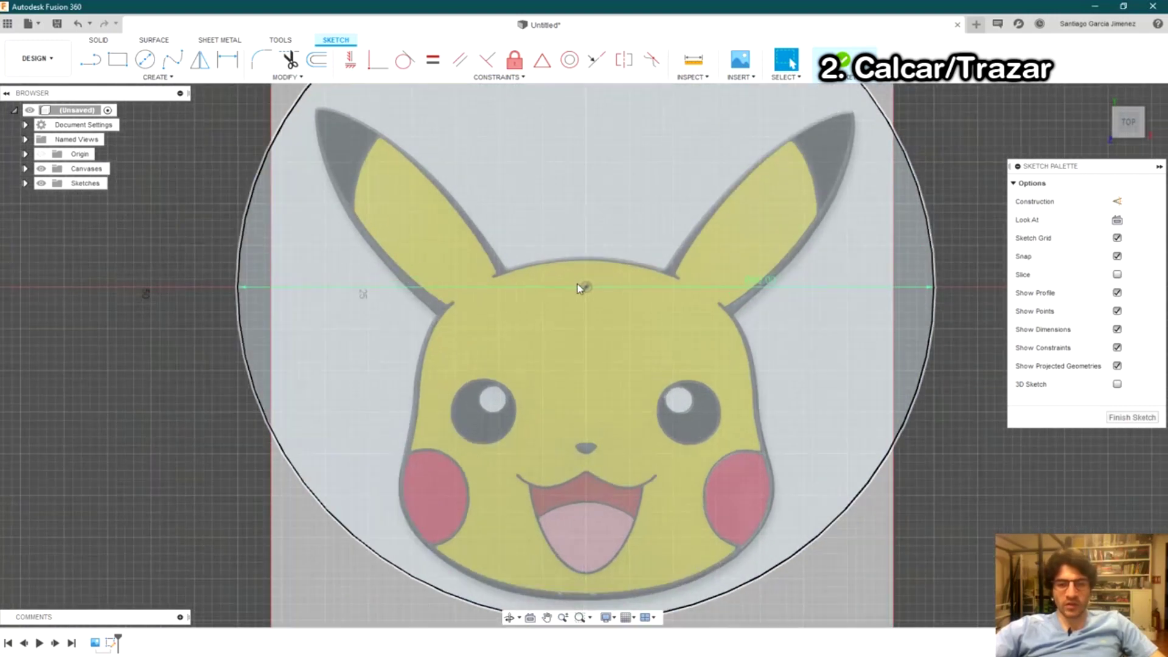
Trace Pikachu's head outline, left eye, cheek, nose and mouth with fit-point splines.
{"action": "type", "text": "sspl"}
{"action": "left_click", "coordinate": [620, 399]}
{"action": "scroll", "coordinate": [614, 436], "scroll_direction": "up", "scroll_amount": 5}
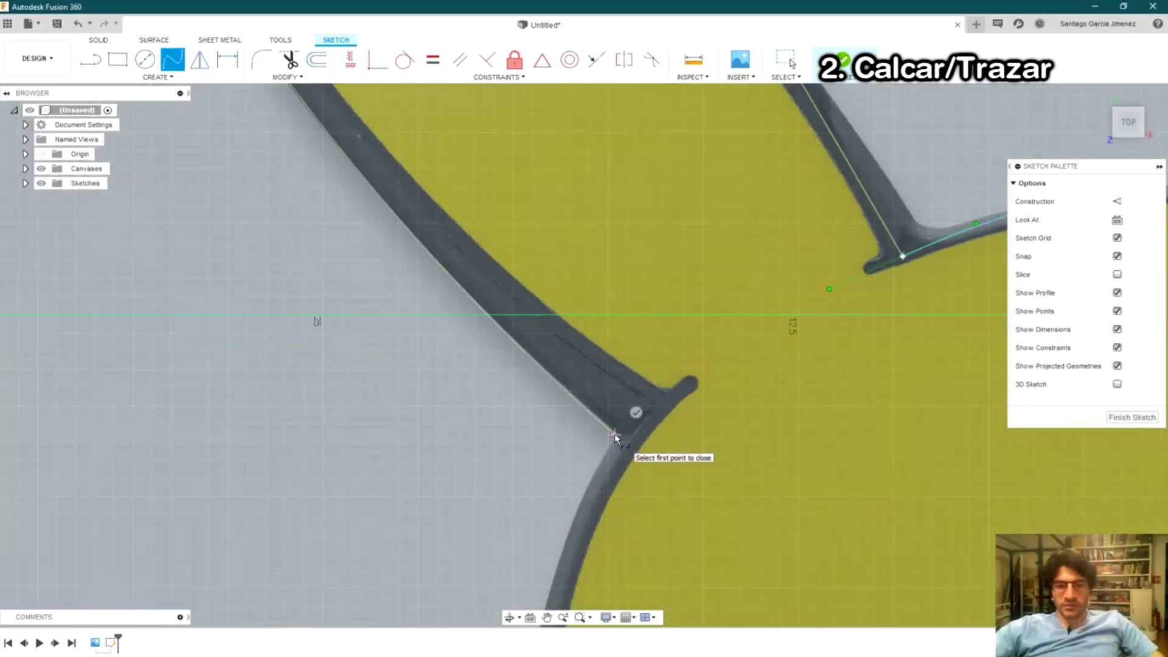
{"action": "left_click", "coordinate": [636, 414]}
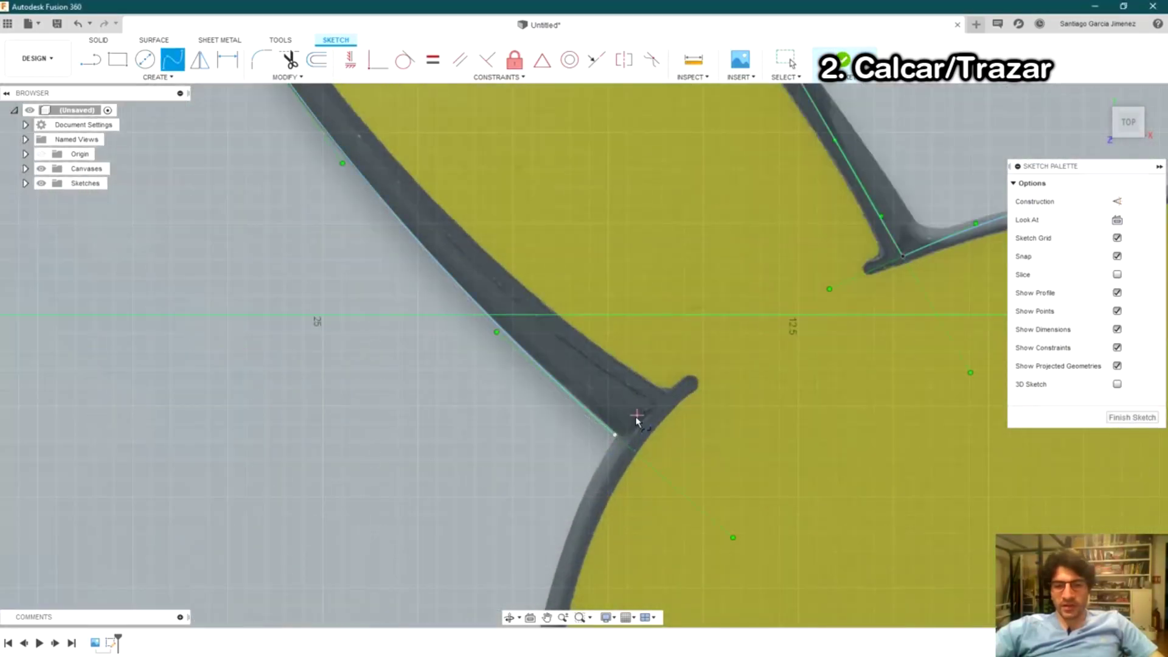
{"action": "scroll", "coordinate": [482, 425], "scroll_direction": "down", "scroll_amount": 2}
{"action": "scroll", "coordinate": [482, 511], "scroll_direction": "down", "scroll_amount": 2}
{"action": "scroll", "coordinate": [572, 304], "scroll_direction": "down", "scroll_amount": 2}
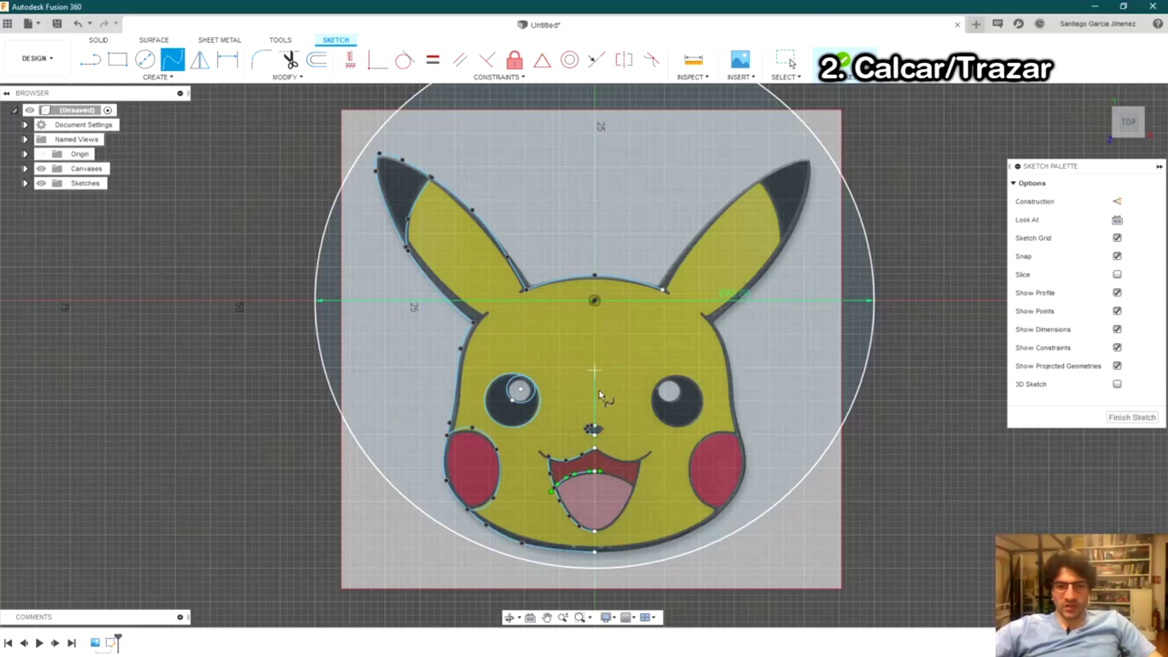
{"action": "scroll", "coordinate": [627, 371], "scroll_direction": "up", "scroll_amount": 2}
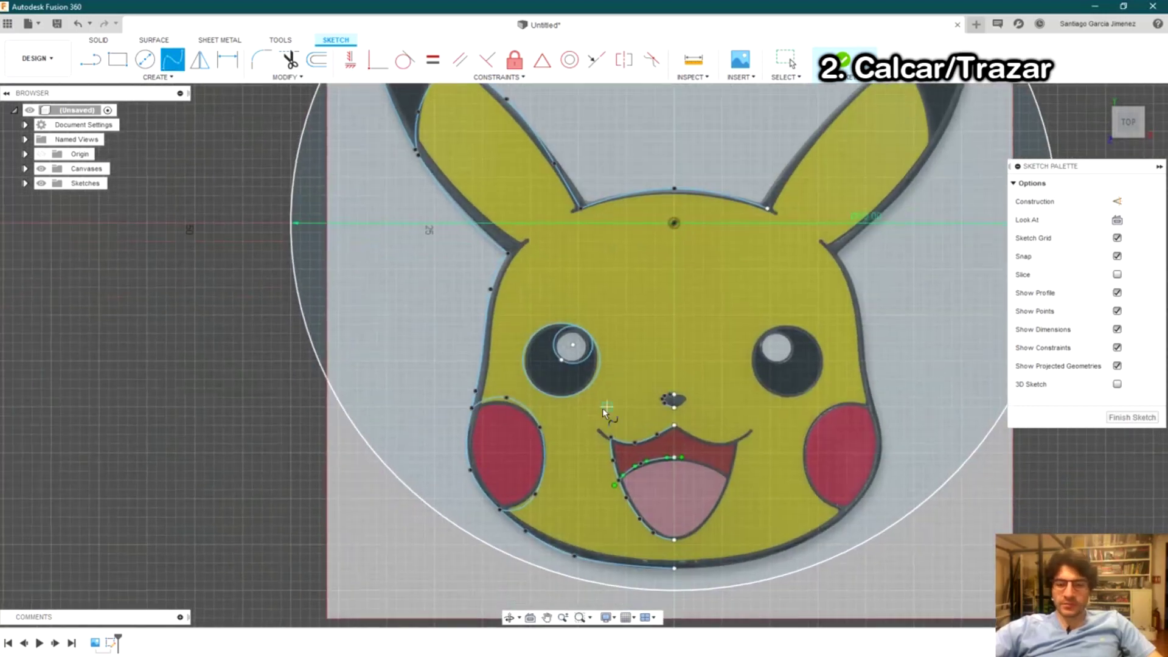
{"action": "middle_click_drag", "start_coordinate": [606, 370], "coordinate": [601, 410]}
{"action": "key", "text": "Escape"}
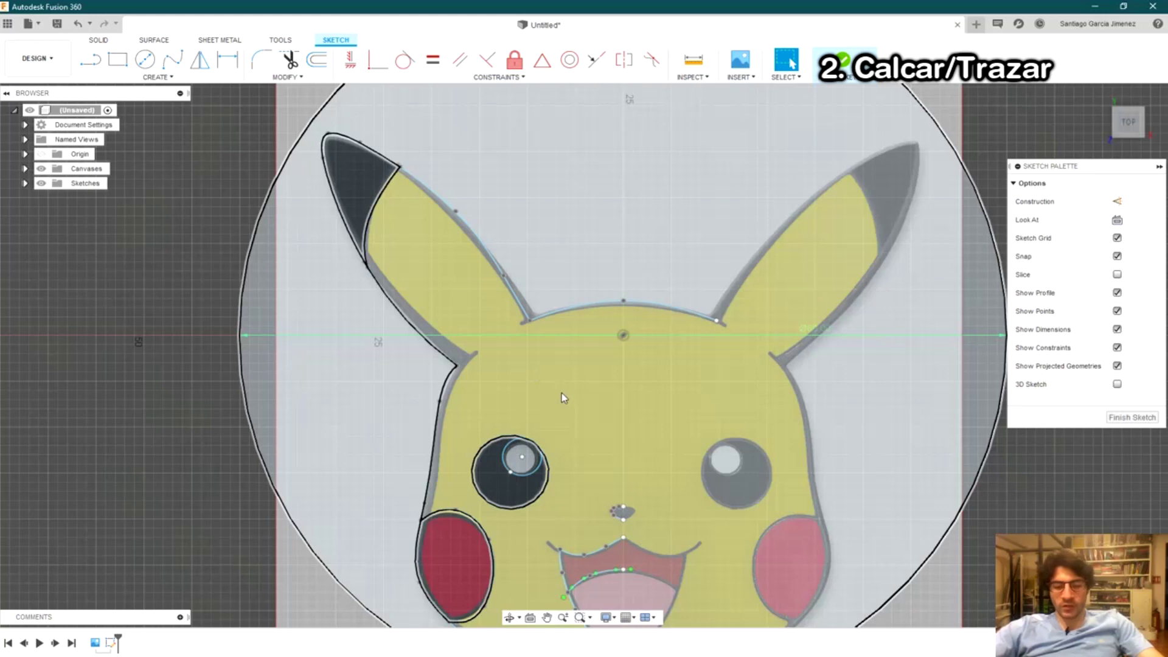
{"action": "key", "text": "o"}
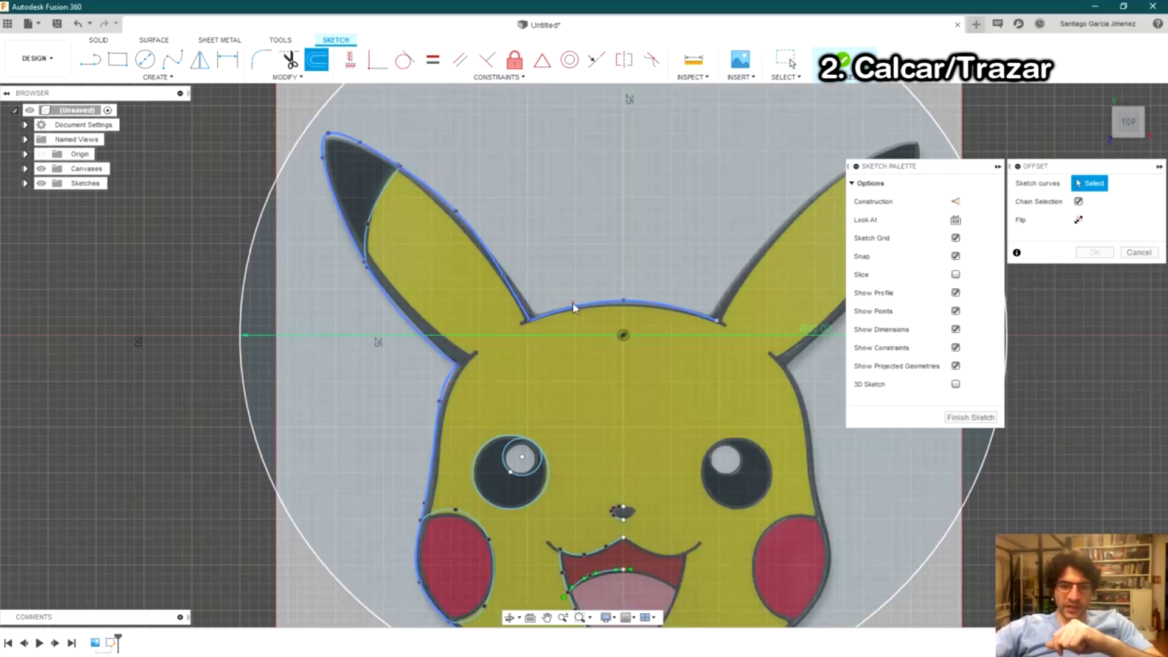
Offset the traced Pikachu outline by -1.2 mm so the copy sits just outside.
{"action": "left_click_drag", "start_coordinate": [573, 315], "coordinate": [570, 293]}
{"action": "type", "text": "-1.2"}
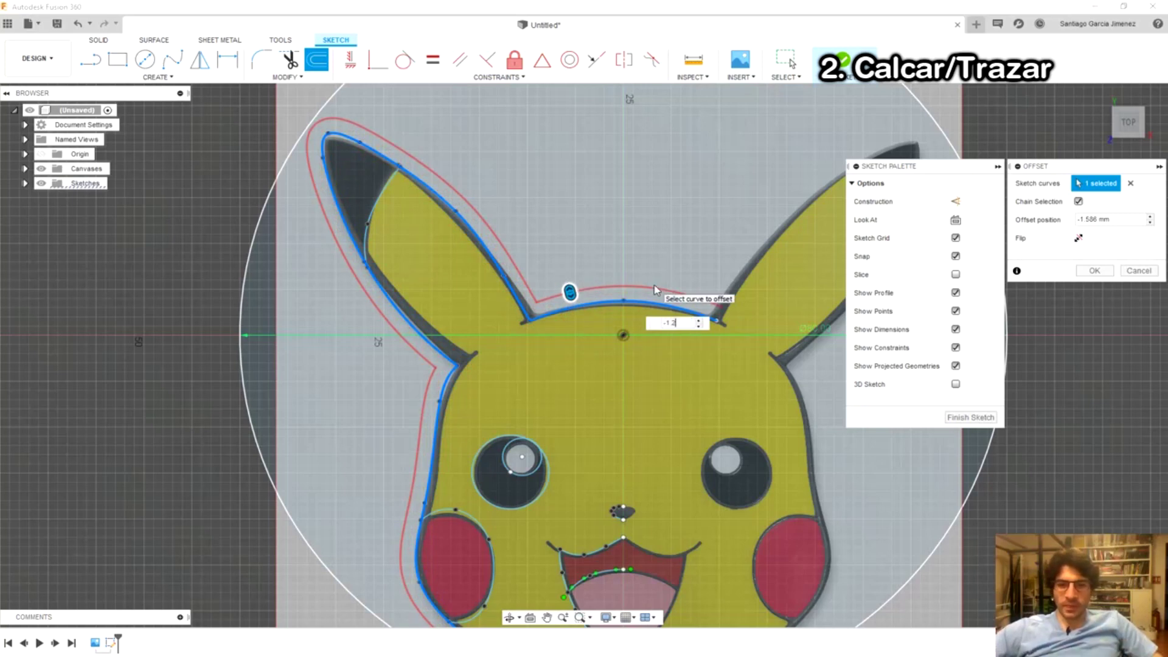
{"action": "key", "text": "Return"}
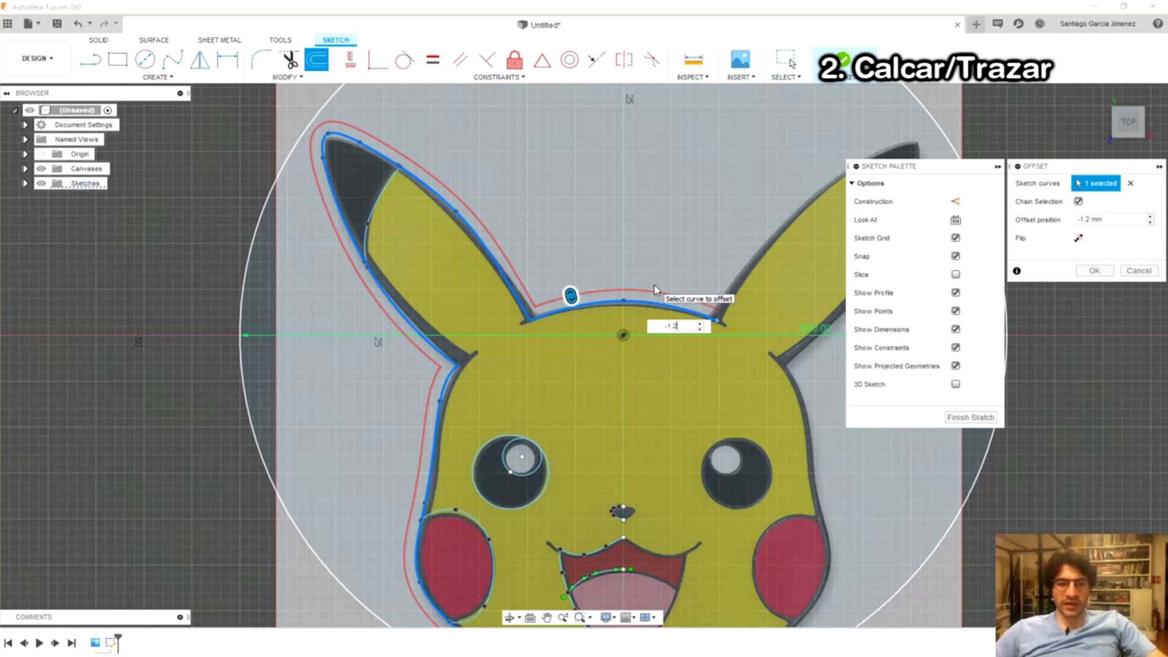
{"action": "key", "text": "Return"}
{"action": "scroll", "coordinate": [554, 461], "scroll_direction": "up", "scroll_amount": 3}
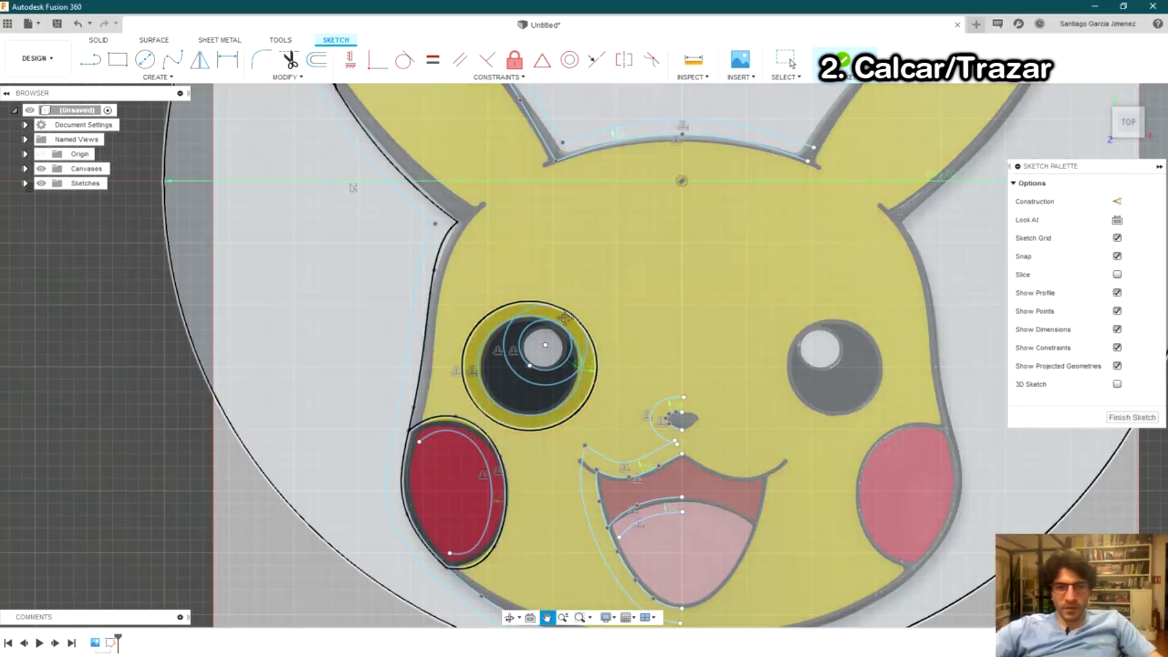
Fit the whole Pikachu circle in view and frame the top of the face.
{"action": "scroll", "coordinate": [554, 455], "scroll_direction": "down", "scroll_amount": 2}
{"action": "scroll", "coordinate": [560, 420], "scroll_direction": "up", "scroll_amount": 3}
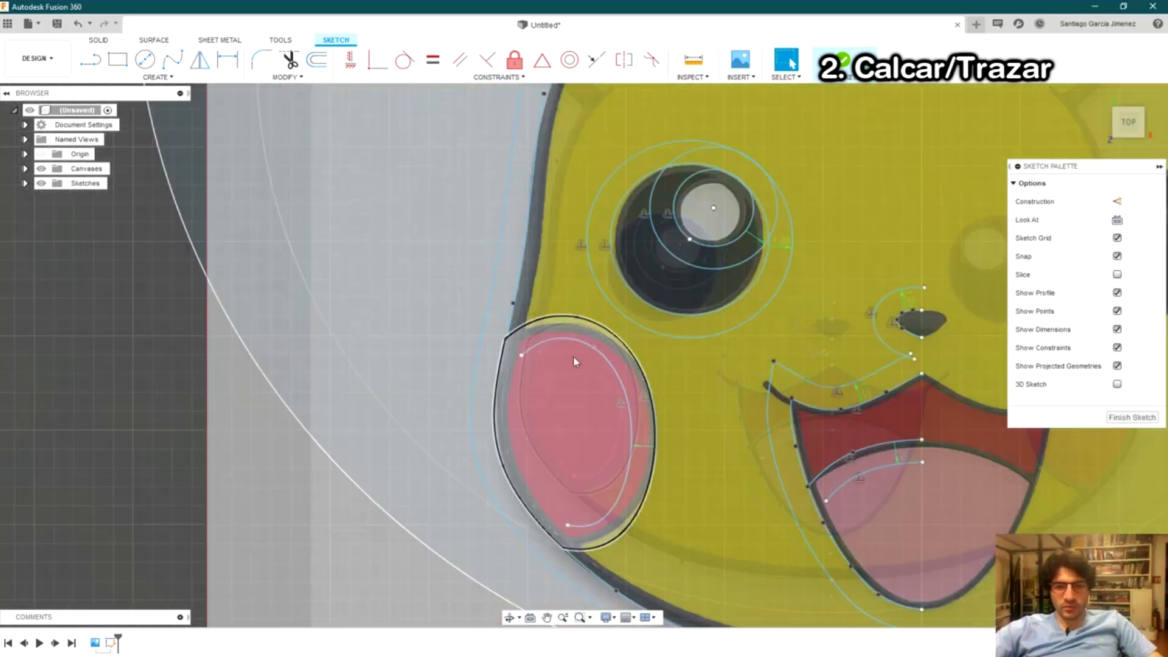
{"action": "scroll", "coordinate": [538, 367], "scroll_direction": "up", "scroll_amount": 2}
{"action": "scroll", "coordinate": [553, 322], "scroll_direction": "up", "scroll_amount": 2}
{"action": "scroll", "coordinate": [554, 324], "scroll_direction": "up", "scroll_amount": 1}
{"action": "scroll", "coordinate": [510, 298], "scroll_direction": "up", "scroll_amount": 3}
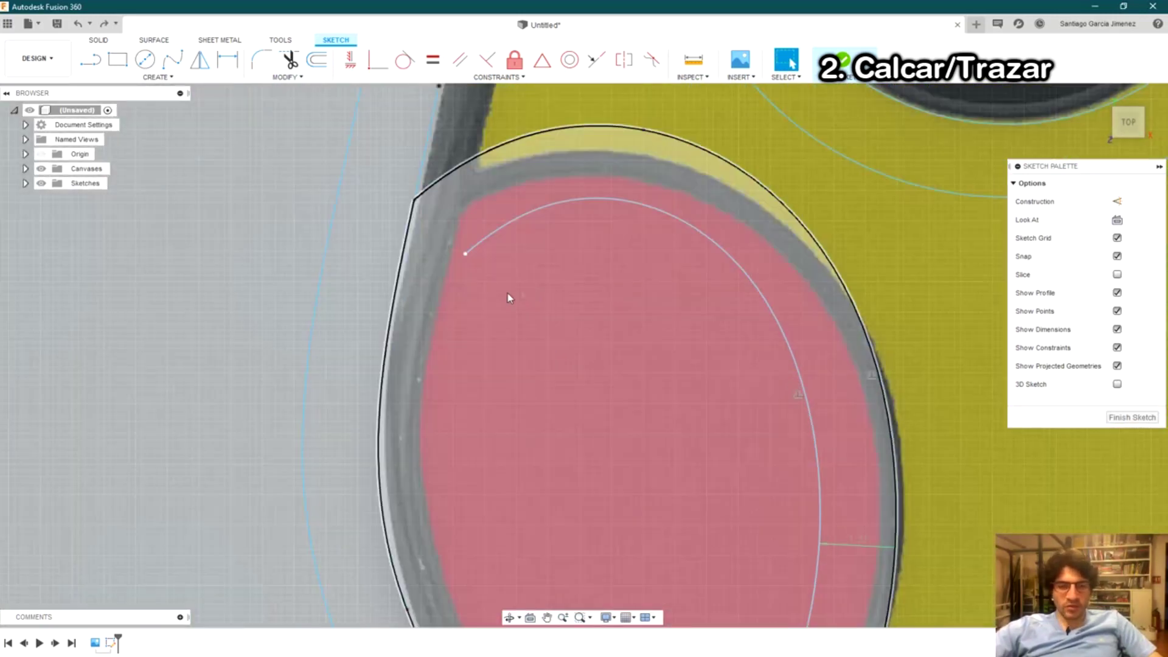
{"action": "key", "text": "l"}
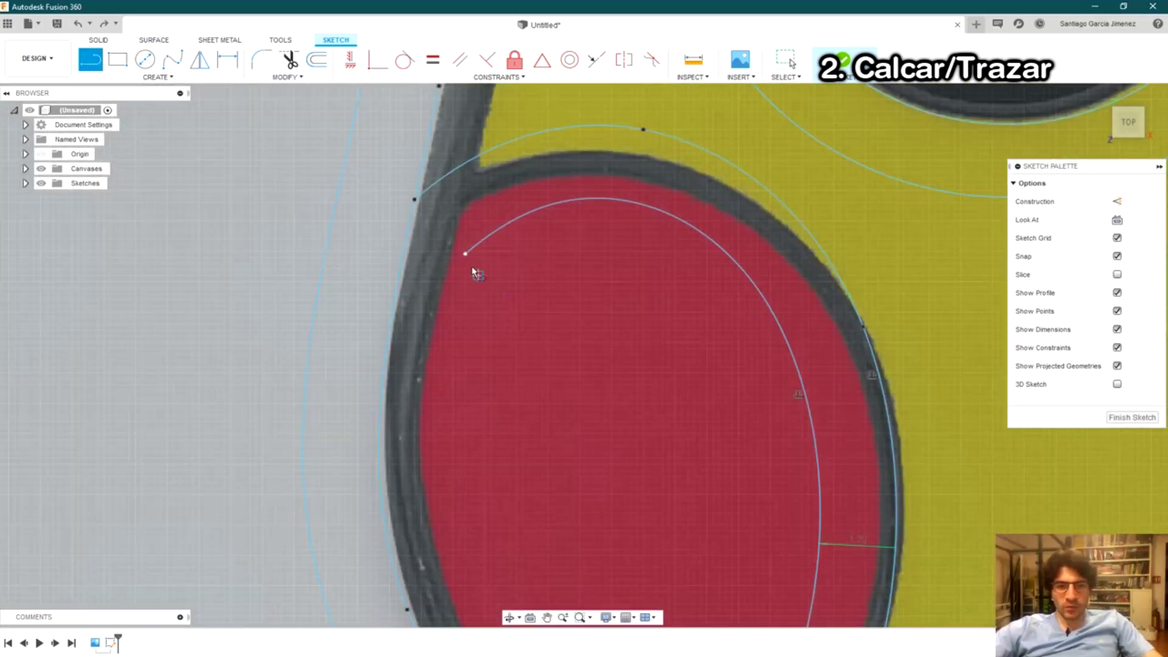
{"action": "middle_click_drag", "start_coordinate": [694, 621], "coordinate": [587, 405]}
{"action": "key", "text": "Escape"}
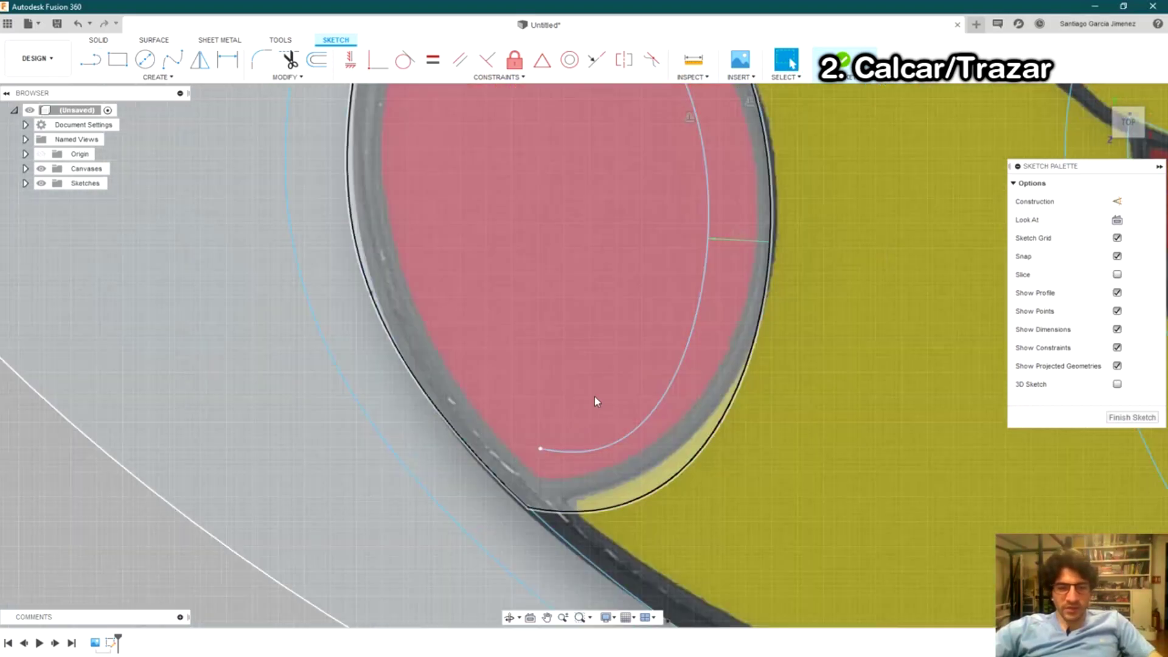
{"action": "key", "text": "F6"}
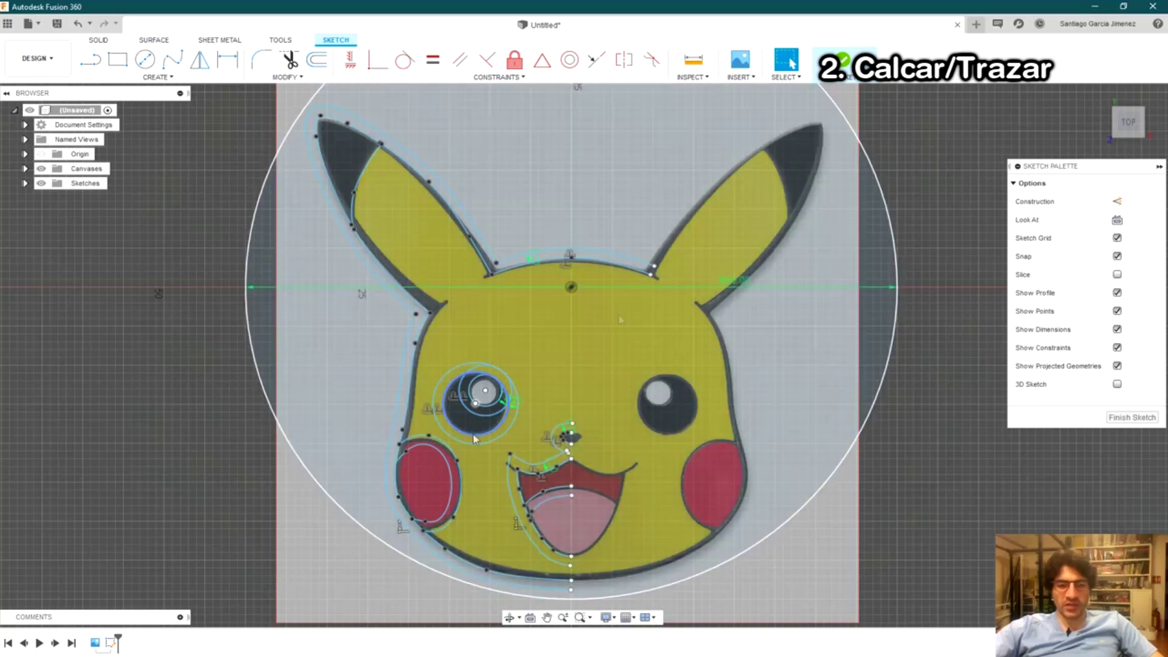
{"action": "scroll", "coordinate": [565, 337], "scroll_direction": "up", "scroll_amount": 1}
{"action": "scroll", "coordinate": [564, 339], "scroll_direction": "up", "scroll_amount": 1}
{"action": "scroll", "coordinate": [574, 339], "scroll_direction": "up", "scroll_amount": 1}
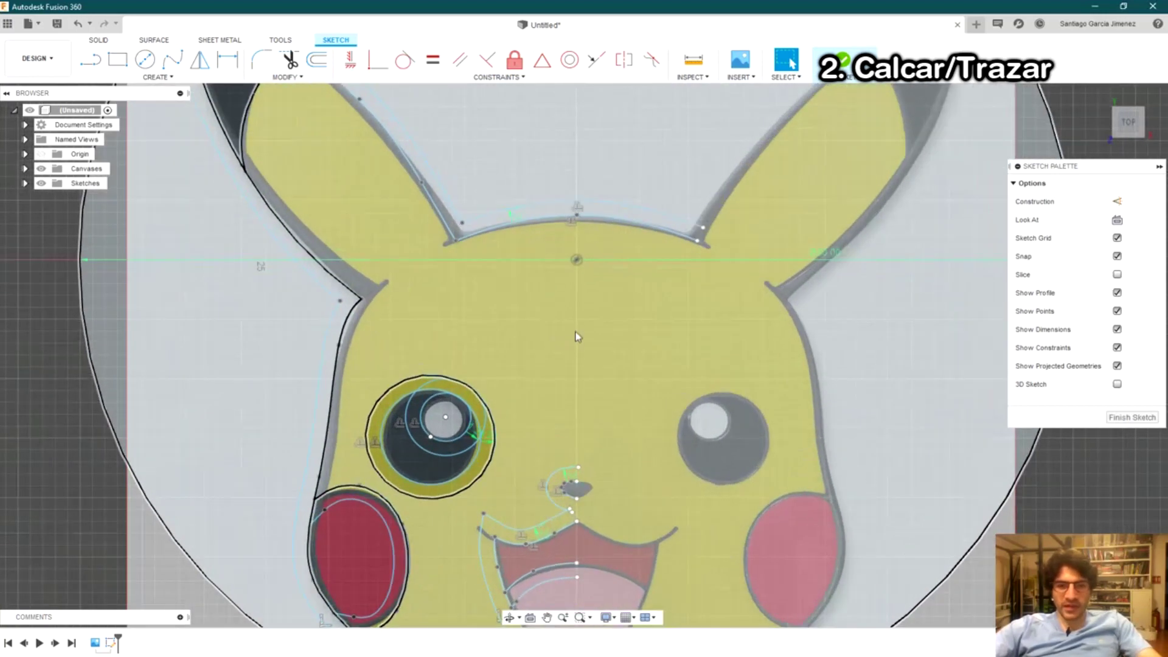
{"action": "middle_click_drag", "start_coordinate": [573, 341], "coordinate": [551, 359]}
Draw a short vertical centre line straight down from the sketch origin.
{"action": "key", "text": "l"}
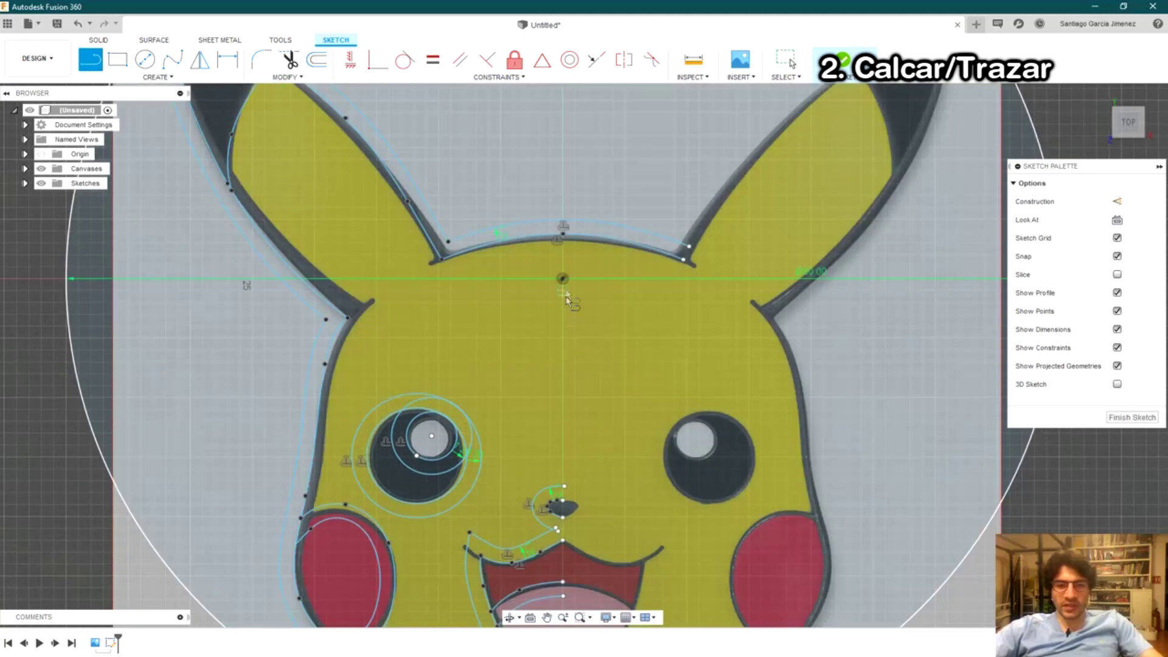
{"action": "left_click", "coordinate": [563, 278]}
{"action": "left_click", "coordinate": [563, 386]}
{"action": "left_click_drag", "start_coordinate": [563, 385], "coordinate": [590, 405]}
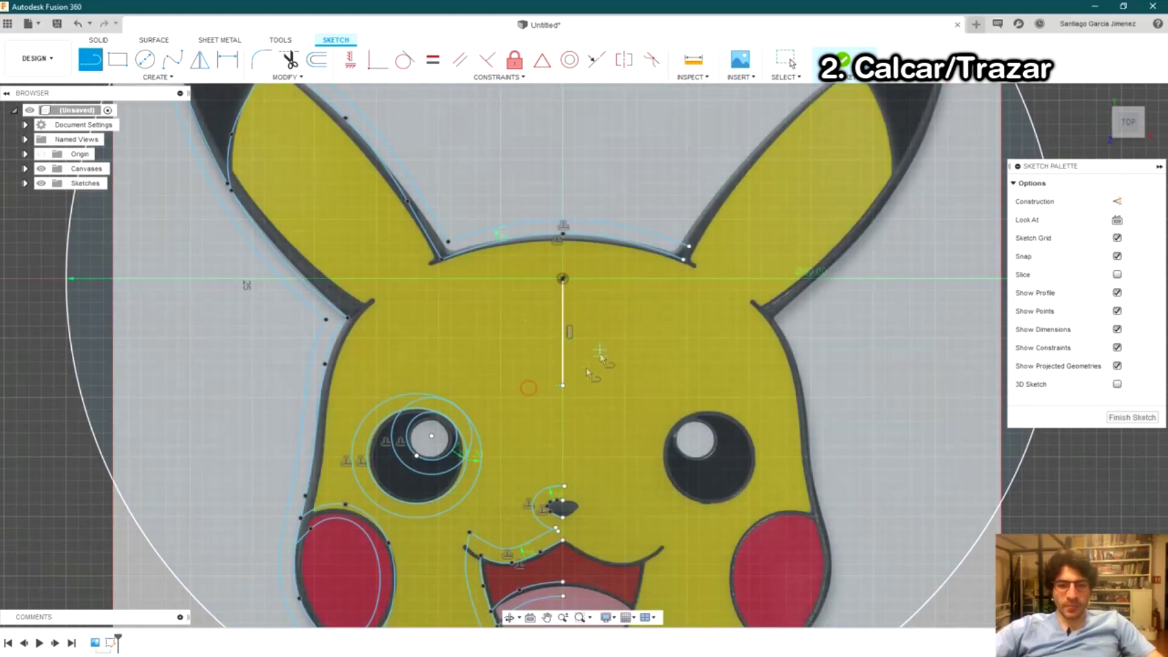
{"action": "scroll", "coordinate": [556, 358], "scroll_direction": "down", "scroll_amount": 1}
{"action": "key", "text": "Escape"}
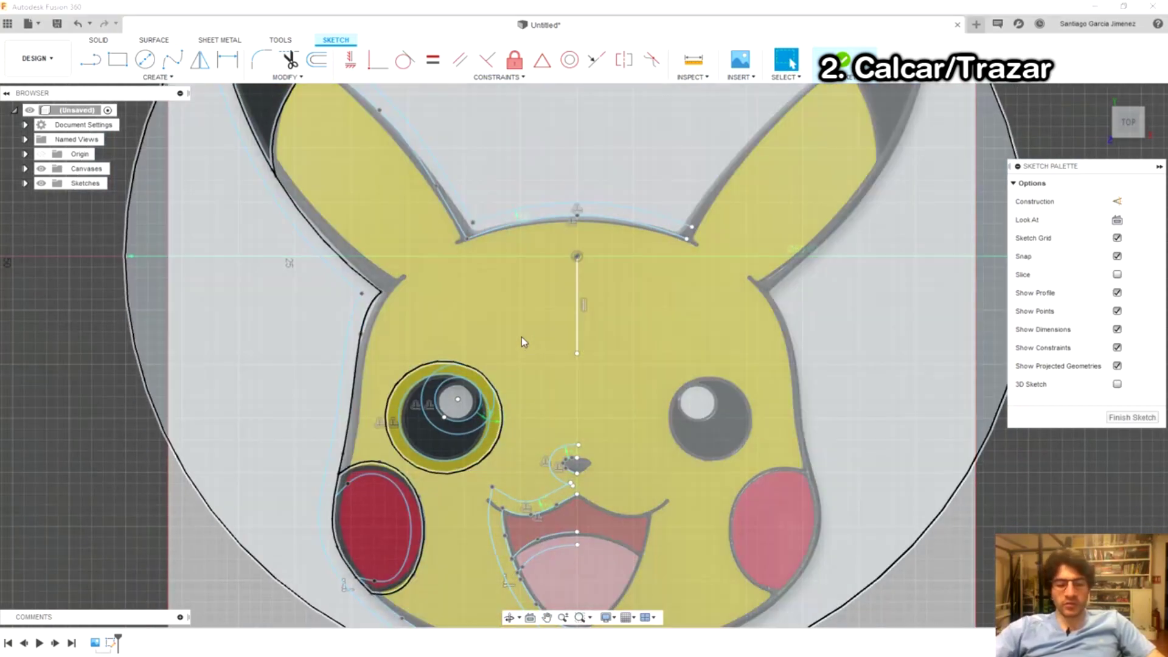
{"action": "key", "text": "s"}
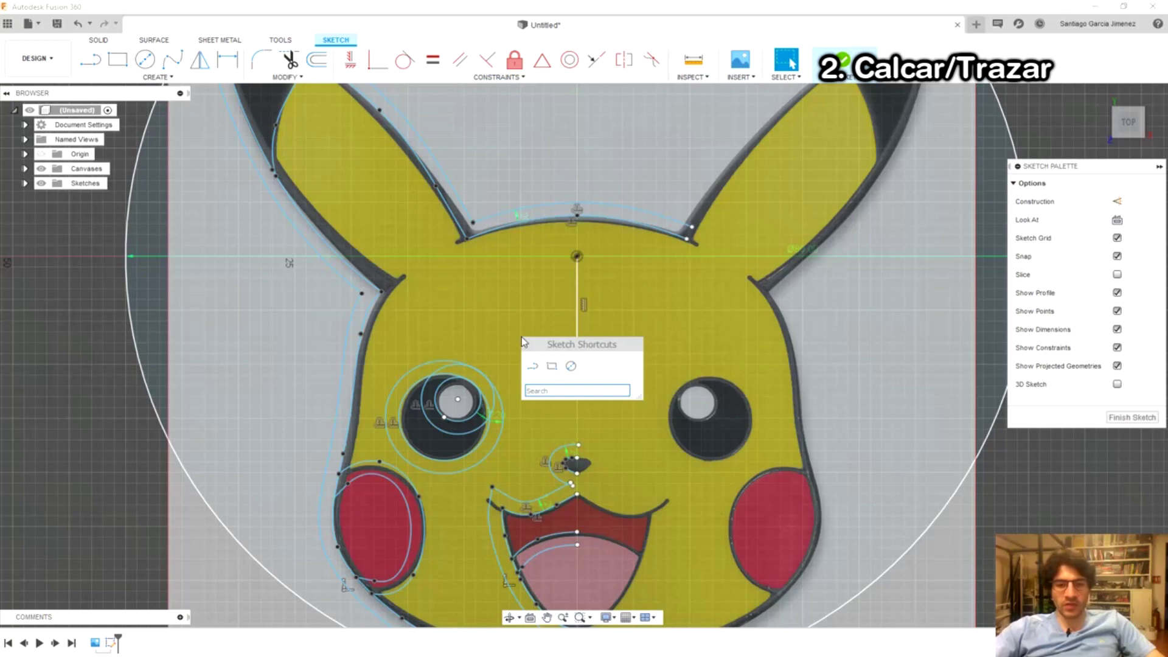
Run Mirror and select the 46 traced left-half curves, including the mouth.
{"action": "type", "text": "mirr"}
{"action": "key", "text": "Return"}
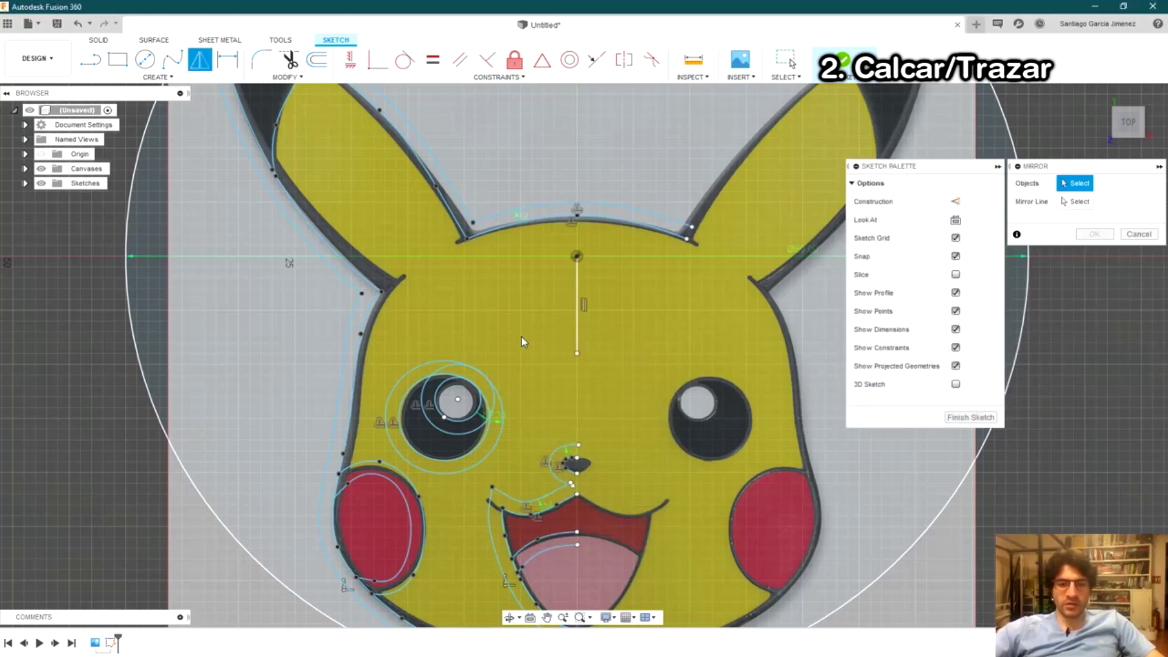
{"action": "scroll", "coordinate": [502, 344], "scroll_direction": "down", "scroll_amount": 1}
{"action": "left_click_drag", "start_coordinate": [524, 161], "coordinate": [327, 455]}
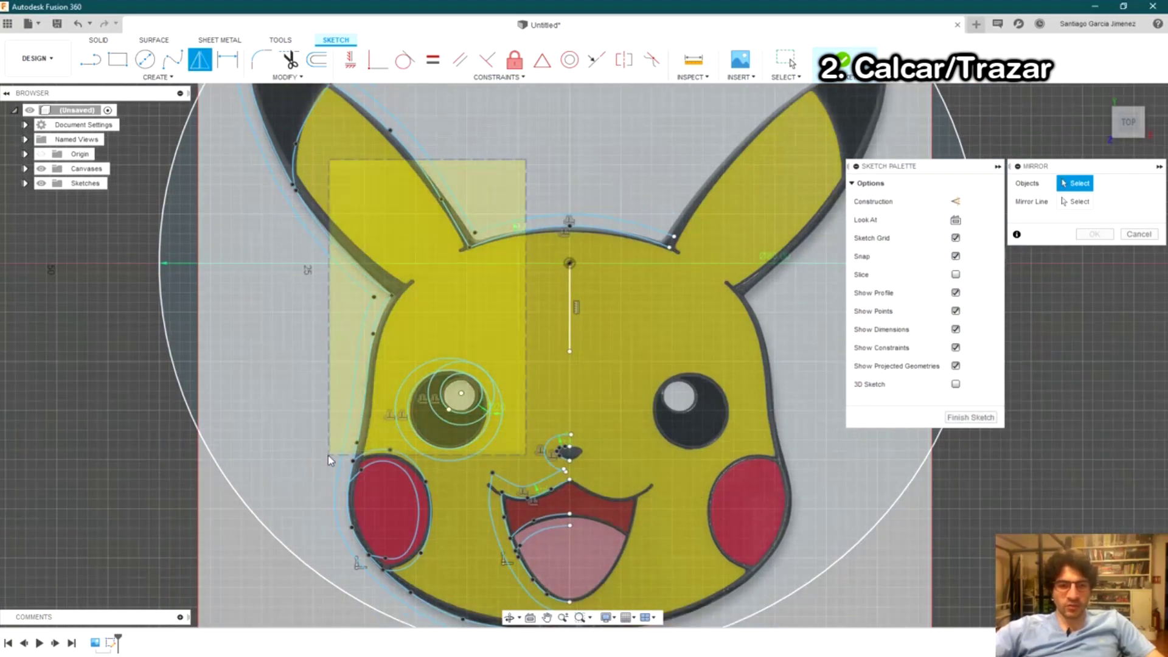
{"action": "middle_click_drag", "start_coordinate": [530, 571], "coordinate": [527, 487]}
{"action": "left_click_drag", "start_coordinate": [543, 544], "coordinate": [520, 356]}
{"action": "scroll", "coordinate": [536, 359], "scroll_direction": "up", "scroll_amount": 4}
{"action": "scroll", "coordinate": [593, 315], "scroll_direction": "down", "scroll_amount": 5}
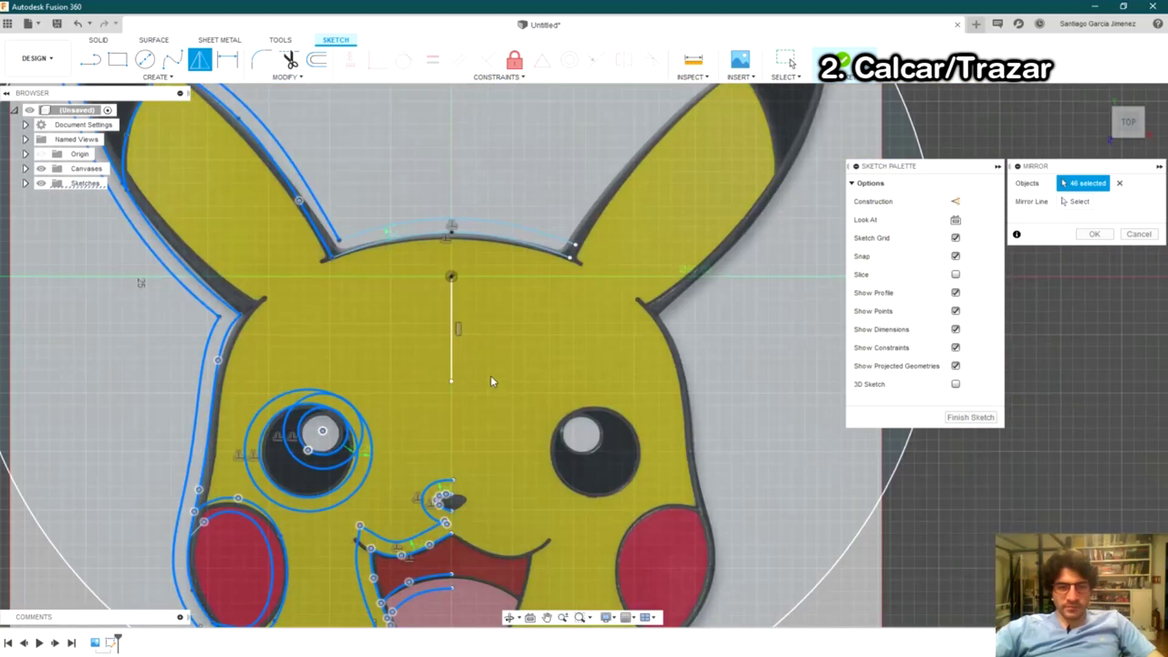
{"action": "scroll", "coordinate": [523, 304], "scroll_direction": "up", "scroll_amount": 2}
{"action": "left_click", "coordinate": [524, 308]}
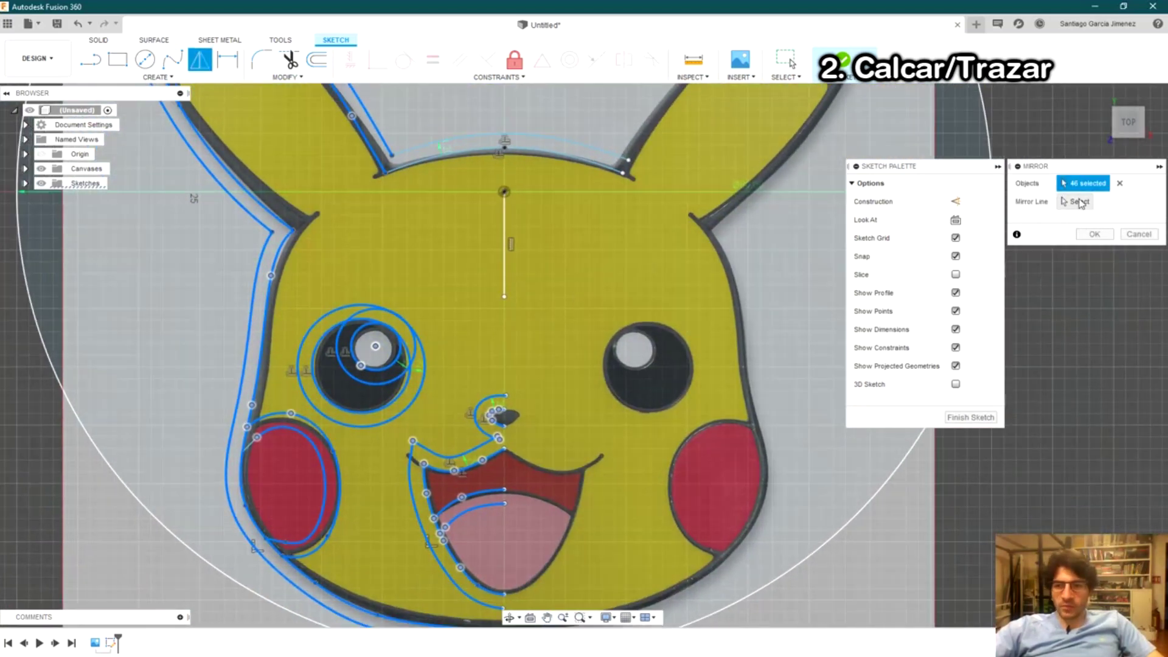
Mirror the selected curves across the vertical centre line.
{"action": "left_click", "coordinate": [1079, 203]}
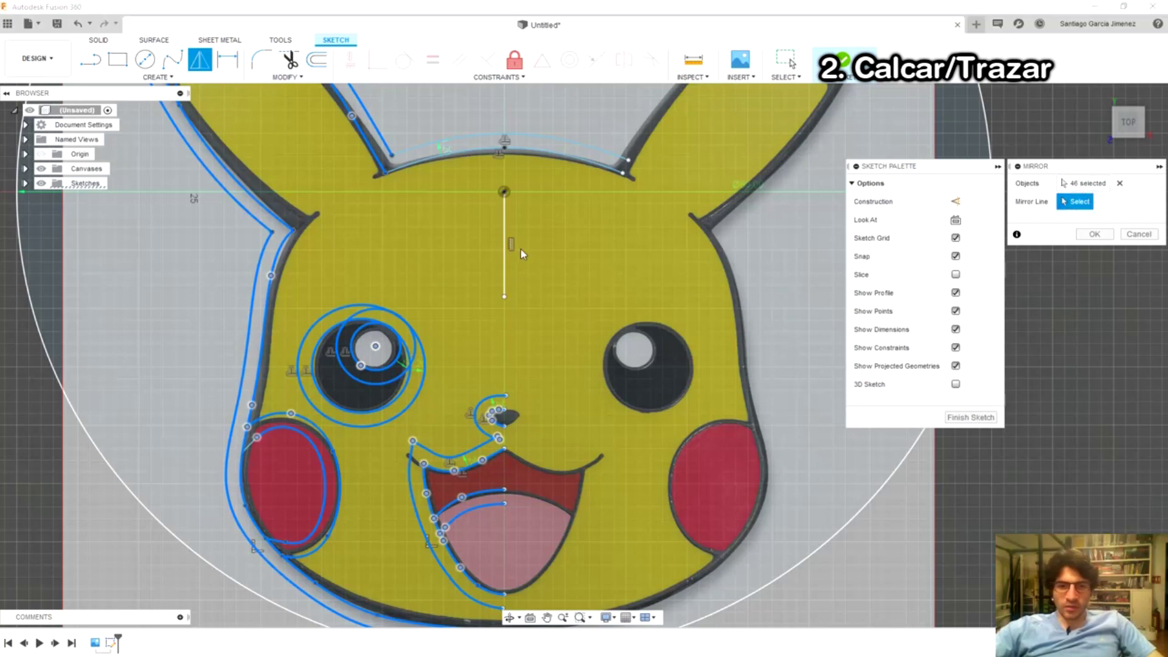
{"action": "left_click", "coordinate": [505, 258]}
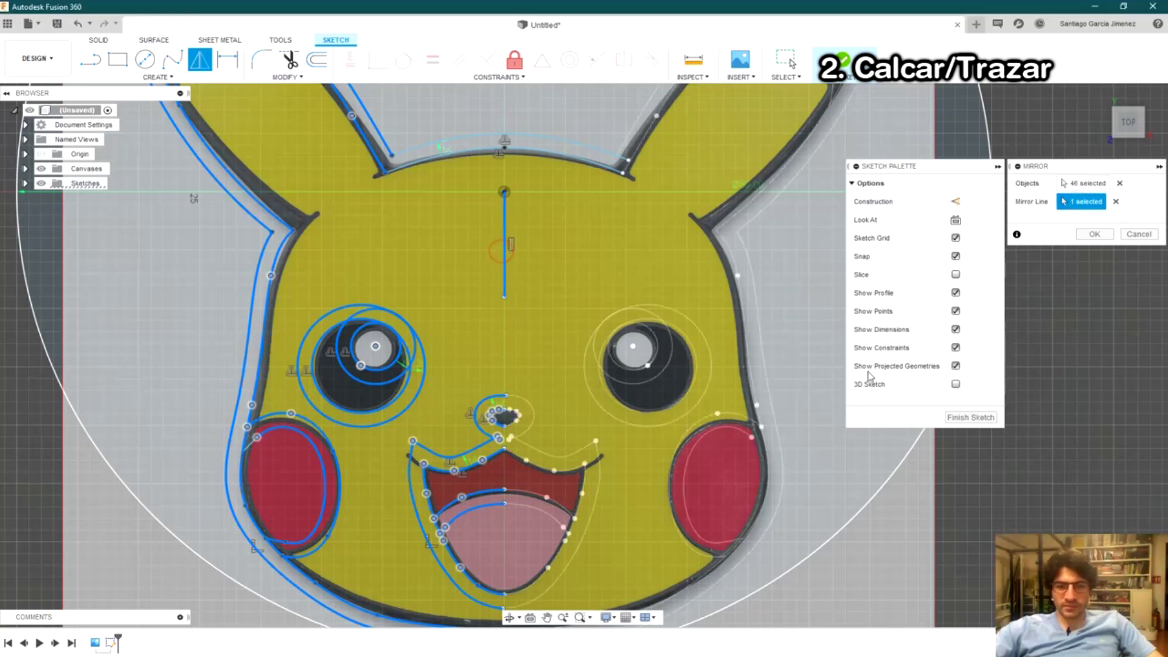
{"action": "left_click", "coordinate": [1095, 233]}
{"action": "scroll", "coordinate": [447, 287], "scroll_direction": "up", "scroll_amount": 3}
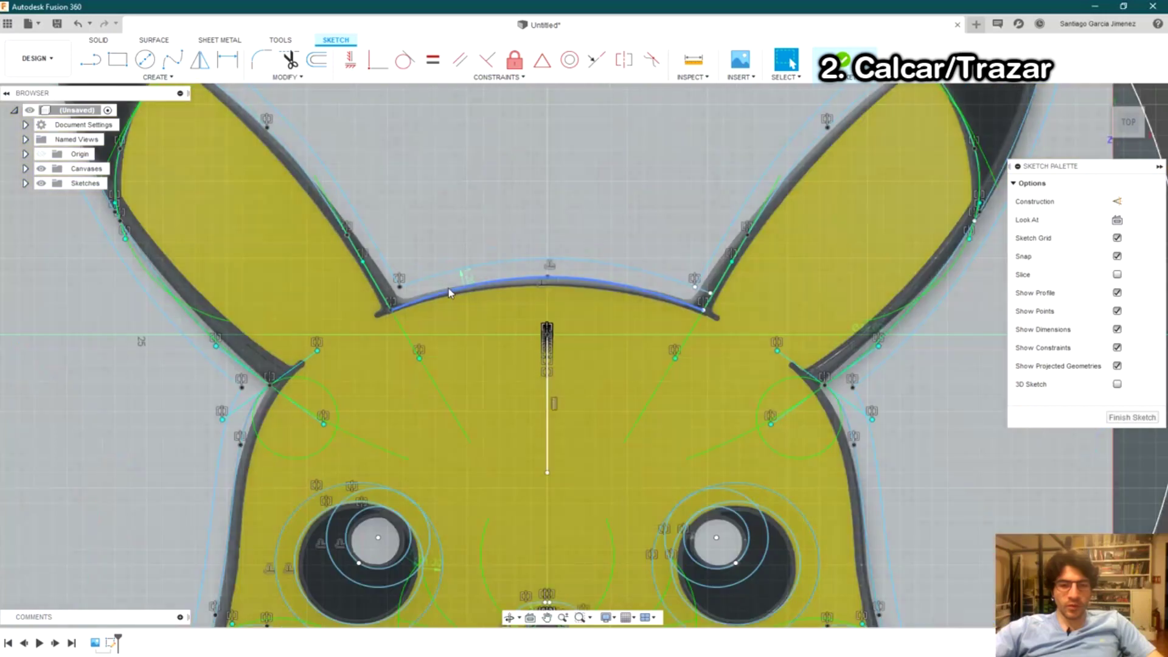
{"action": "scroll", "coordinate": [634, 275], "scroll_direction": "up", "scroll_amount": 3}
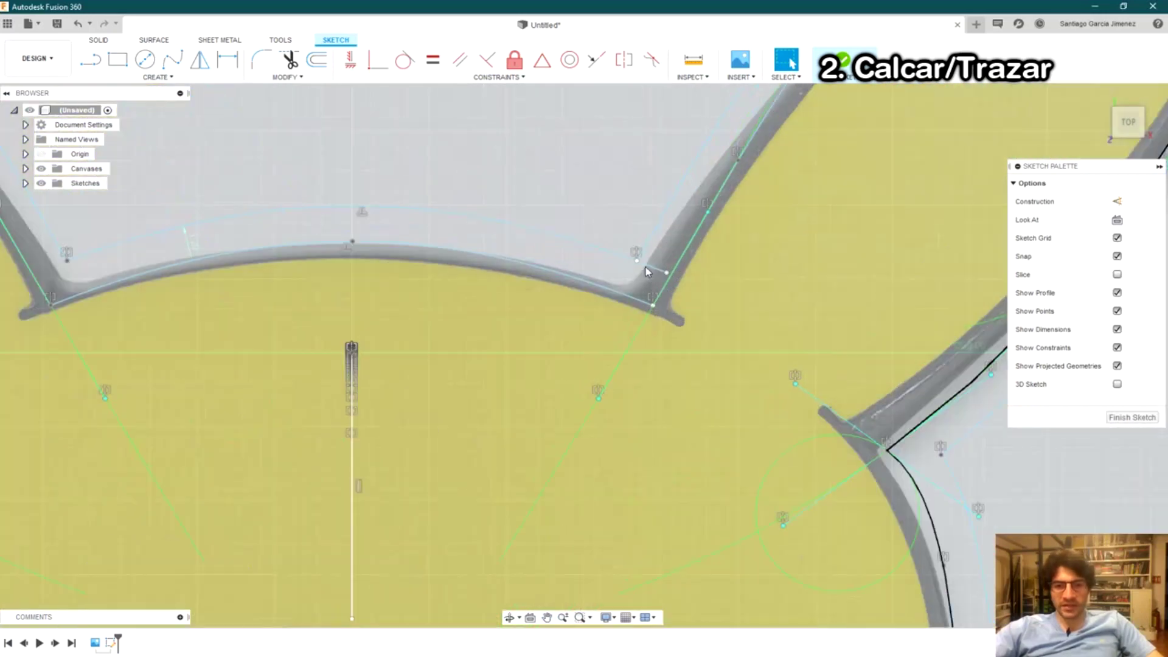
{"action": "scroll", "coordinate": [647, 271], "scroll_direction": "up", "scroll_amount": 2}
{"action": "scroll", "coordinate": [637, 261], "scroll_direction": "up", "scroll_amount": 2}
{"action": "scroll", "coordinate": [616, 266], "scroll_direction": "up", "scroll_amount": 2}
{"action": "scroll", "coordinate": [596, 272], "scroll_direction": "up", "scroll_amount": 2}
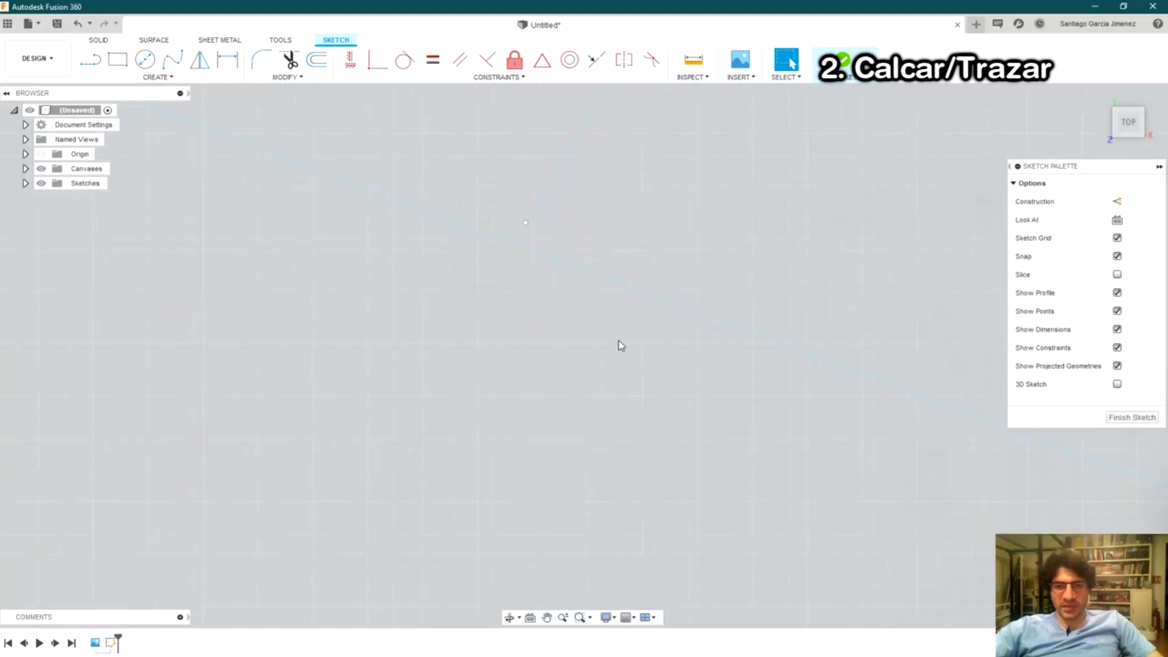
{"action": "scroll", "coordinate": [618, 335], "scroll_direction": "up", "scroll_amount": 2}
{"action": "scroll", "coordinate": [618, 335], "scroll_direction": "down", "scroll_amount": 5}
{"action": "scroll", "coordinate": [606, 353], "scroll_direction": "down", "scroll_amount": 3}
{"action": "scroll", "coordinate": [611, 352], "scroll_direction": "down", "scroll_amount": 3}
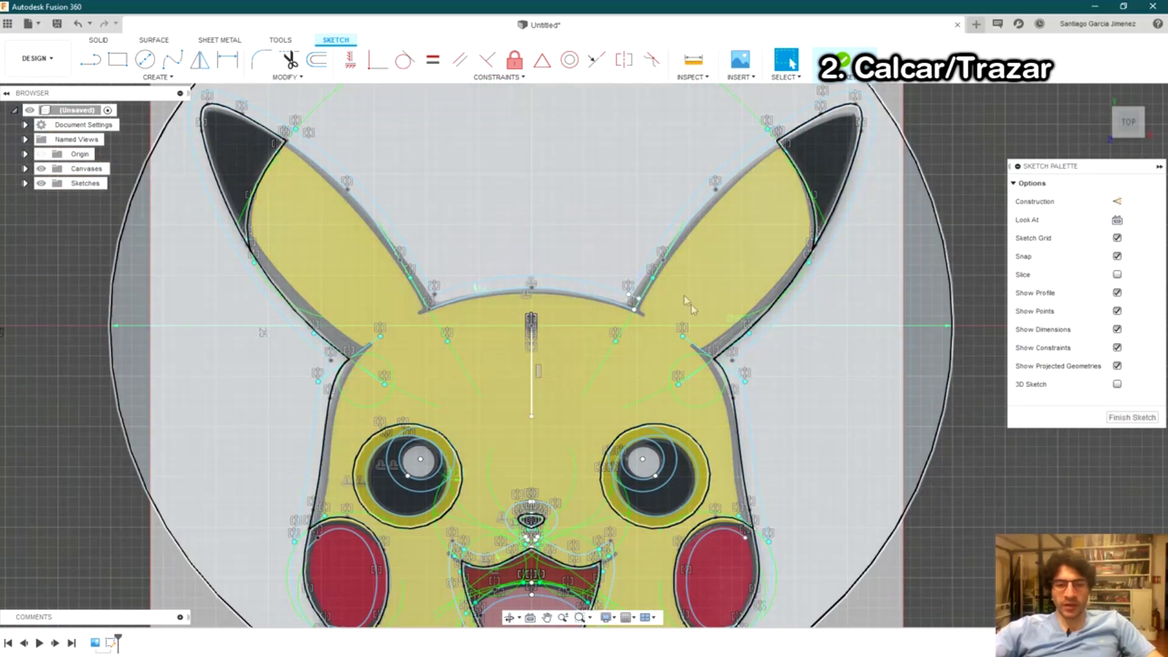
{"action": "scroll", "coordinate": [692, 304], "scroll_direction": "up", "scroll_amount": 5}
{"action": "scroll", "coordinate": [548, 364], "scroll_direction": "up", "scroll_amount": 3}
{"action": "scroll", "coordinate": [547, 363], "scroll_direction": "up", "scroll_amount": 2}
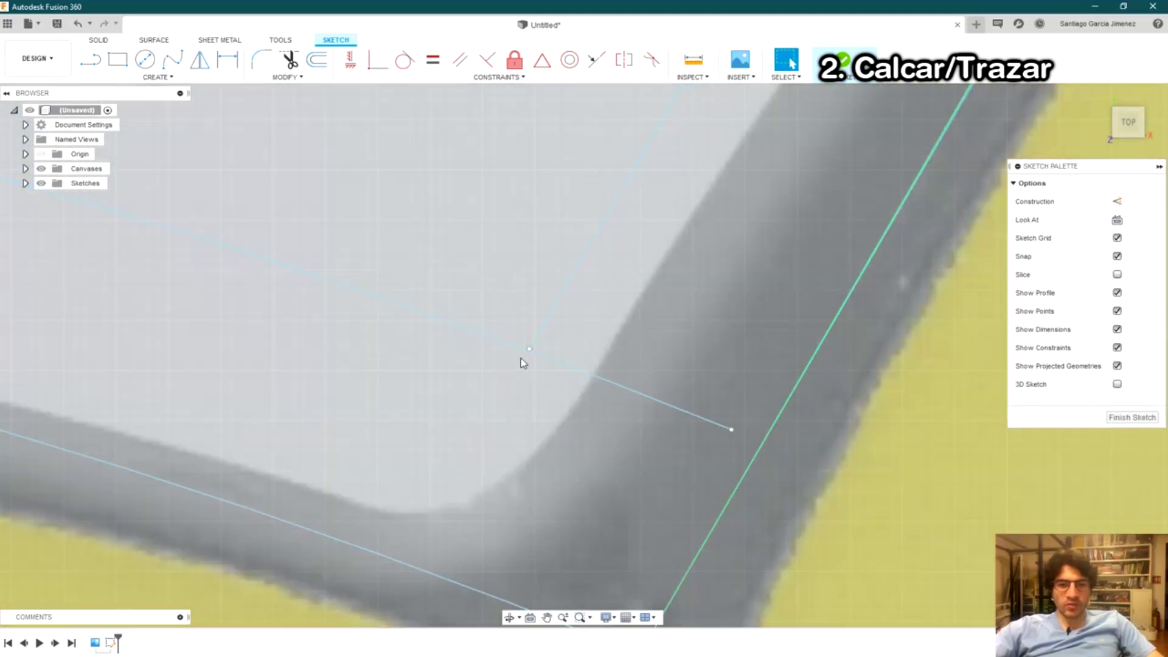
{"action": "scroll", "coordinate": [525, 363], "scroll_direction": "up", "scroll_amount": 2}
{"action": "scroll", "coordinate": [535, 353], "scroll_direction": "up", "scroll_amount": 2}
{"action": "scroll", "coordinate": [545, 324], "scroll_direction": "up", "scroll_amount": 3}
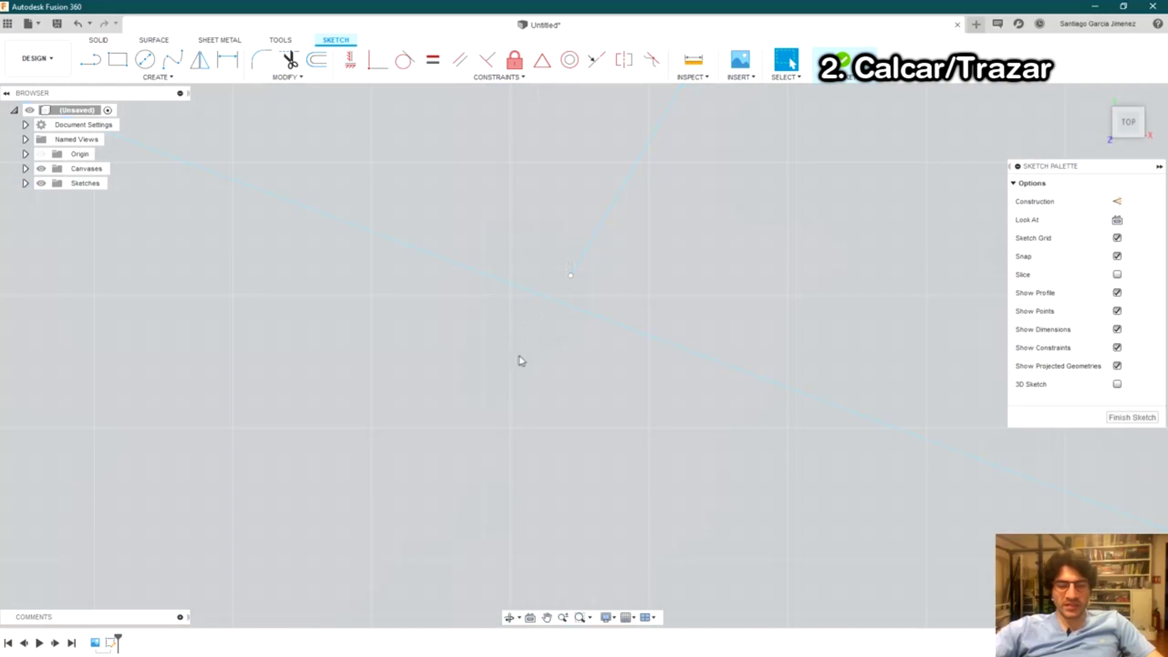
{"action": "scroll", "coordinate": [530, 366], "scroll_direction": "down", "scroll_amount": 2}
{"action": "scroll", "coordinate": [548, 369], "scroll_direction": "down", "scroll_amount": 1}
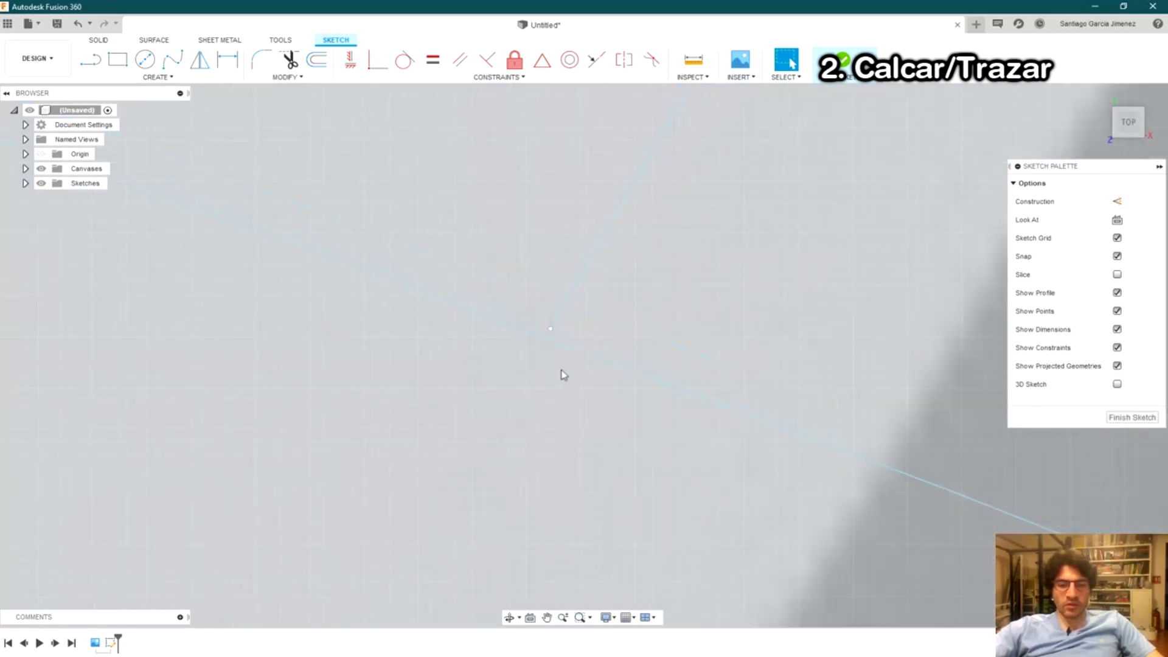
{"action": "scroll", "coordinate": [646, 365], "scroll_direction": "down", "scroll_amount": 2}
{"action": "scroll", "coordinate": [670, 347], "scroll_direction": "down", "scroll_amount": 1}
{"action": "scroll", "coordinate": [646, 412], "scroll_direction": "down", "scroll_amount": 5}
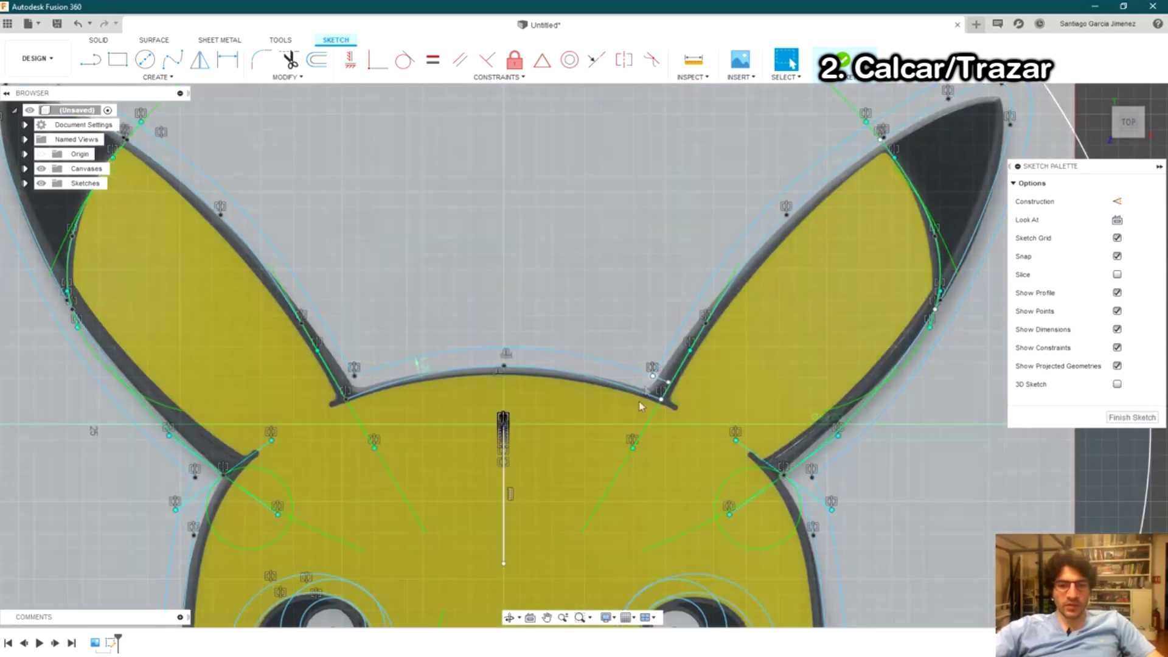
{"action": "scroll", "coordinate": [646, 412], "scroll_direction": "down", "scroll_amount": 3}
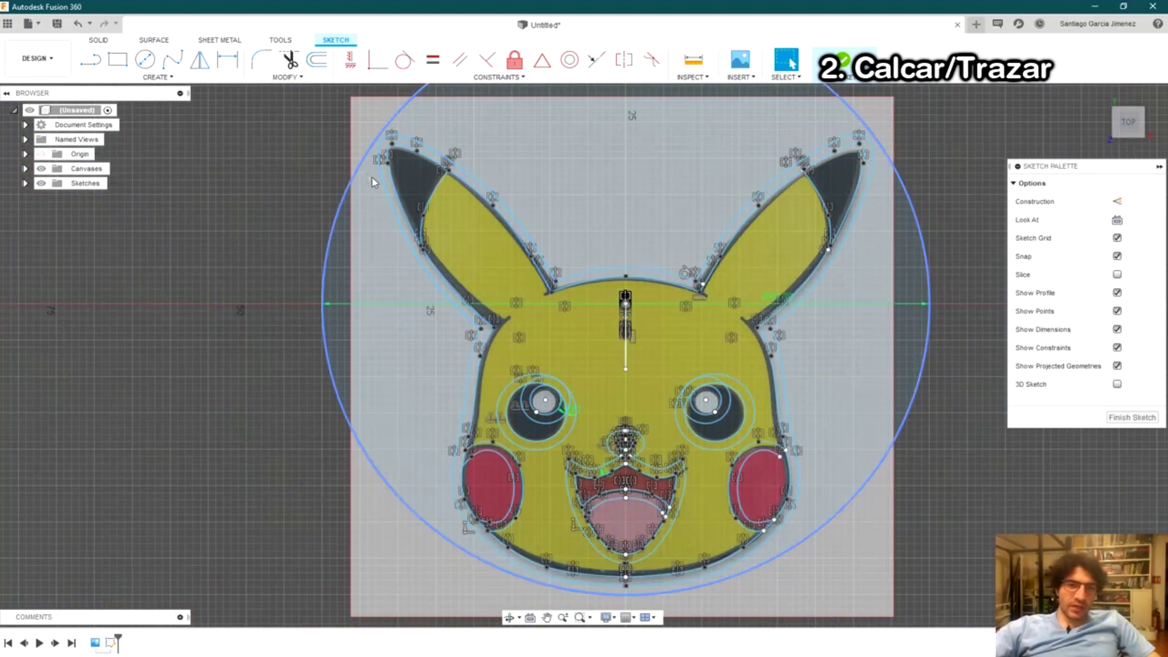
{"action": "mouse_move", "coordinate": [680, 323]}
{"action": "middle_mouse_down", "text": "shift"}
{"action": "mouse_move", "coordinate": [625, 430]}
{"action": "mouse_move", "coordinate": [898, 144]}
{"action": "middle_mouse_up", "text": "shift"}
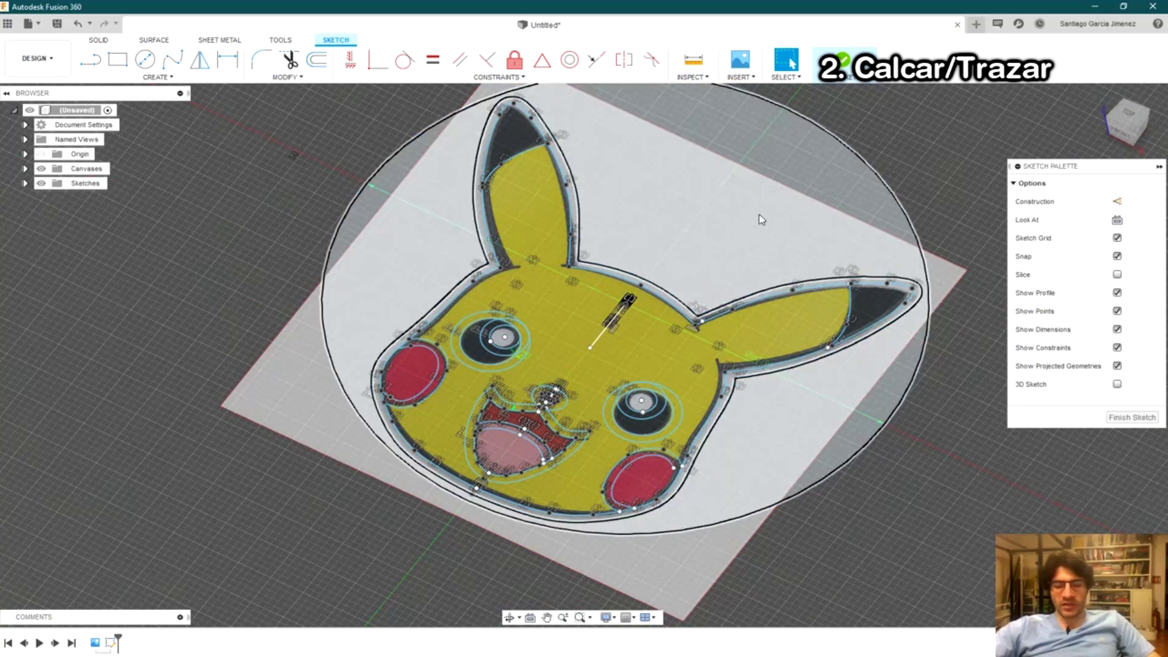
{"action": "middle_click_drag", "start_coordinate": [760, 214], "coordinate": [772, 236]}
{"action": "scroll", "coordinate": [439, 403], "scroll_direction": "up", "scroll_amount": 3}
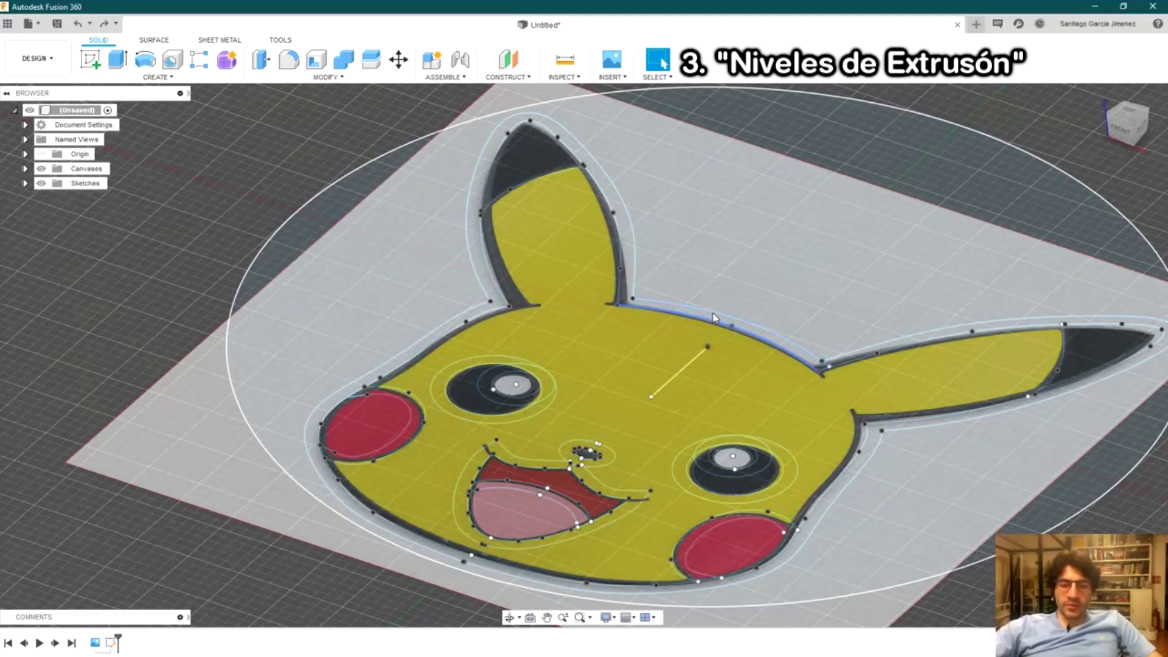
Frame the whole Pikachu plate from a steeper top-down angle and select the outer outline profile.
{"action": "middle_click_drag", "start_coordinate": [603, 328], "coordinate": [640, 315], "text": "shift"}
{"action": "scroll", "coordinate": [640, 316], "scroll_direction": "up", "scroll_amount": 2}
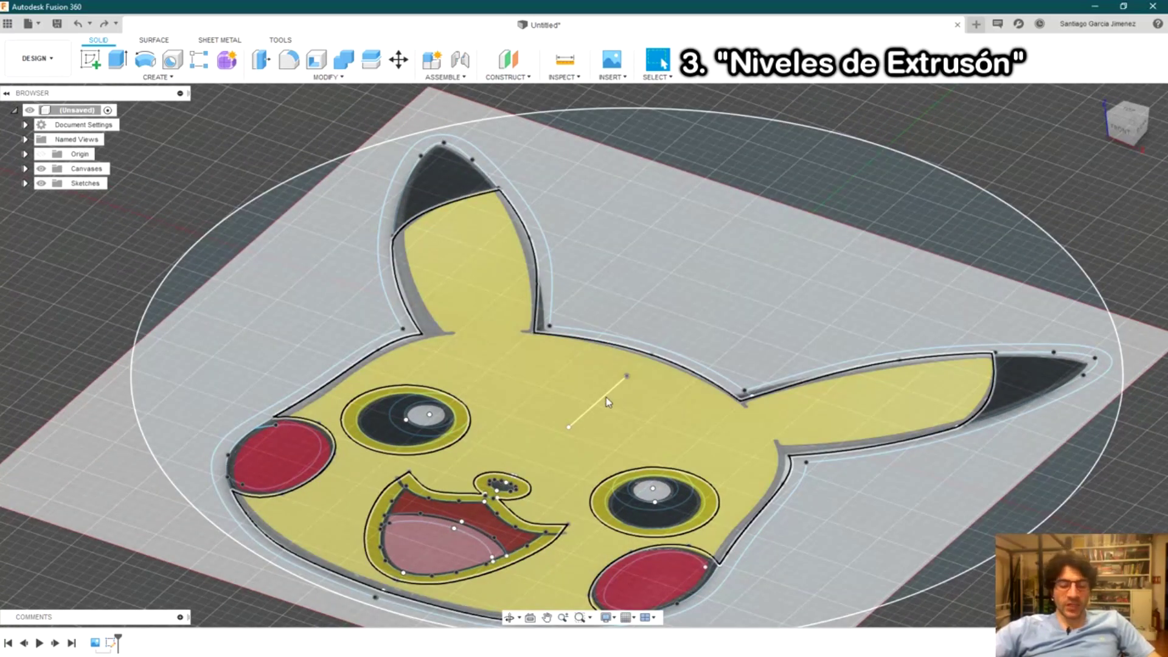
{"action": "scroll", "coordinate": [566, 370], "scroll_direction": "down", "scroll_amount": 3}
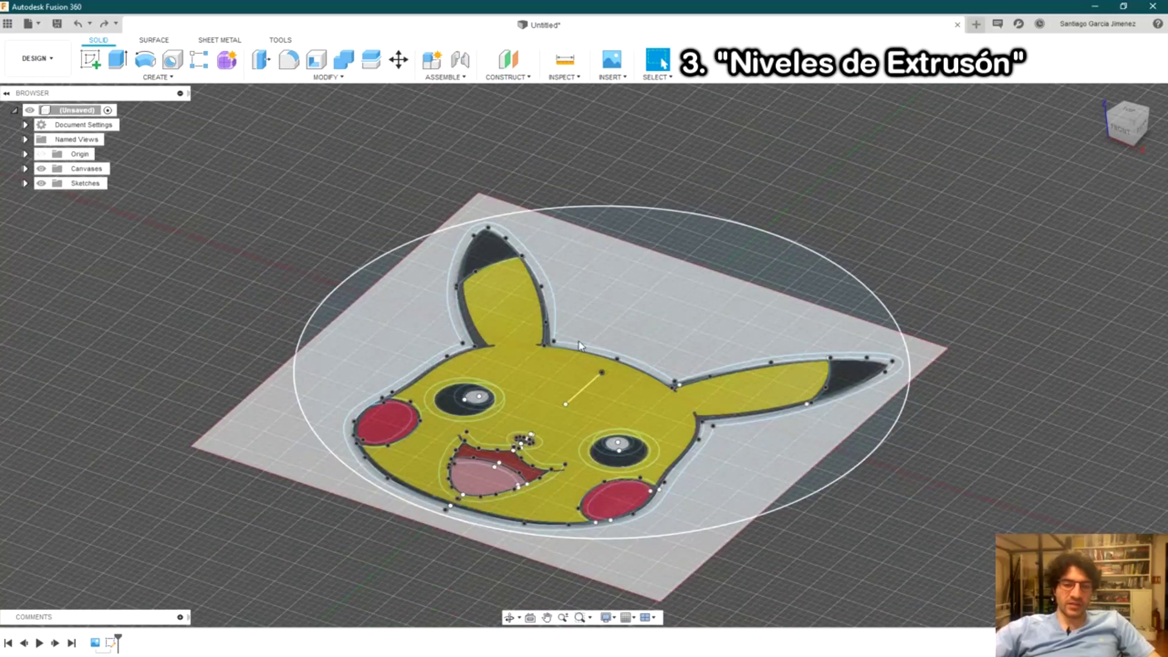
{"action": "middle_click_drag", "start_coordinate": [579, 346], "coordinate": [552, 331]}
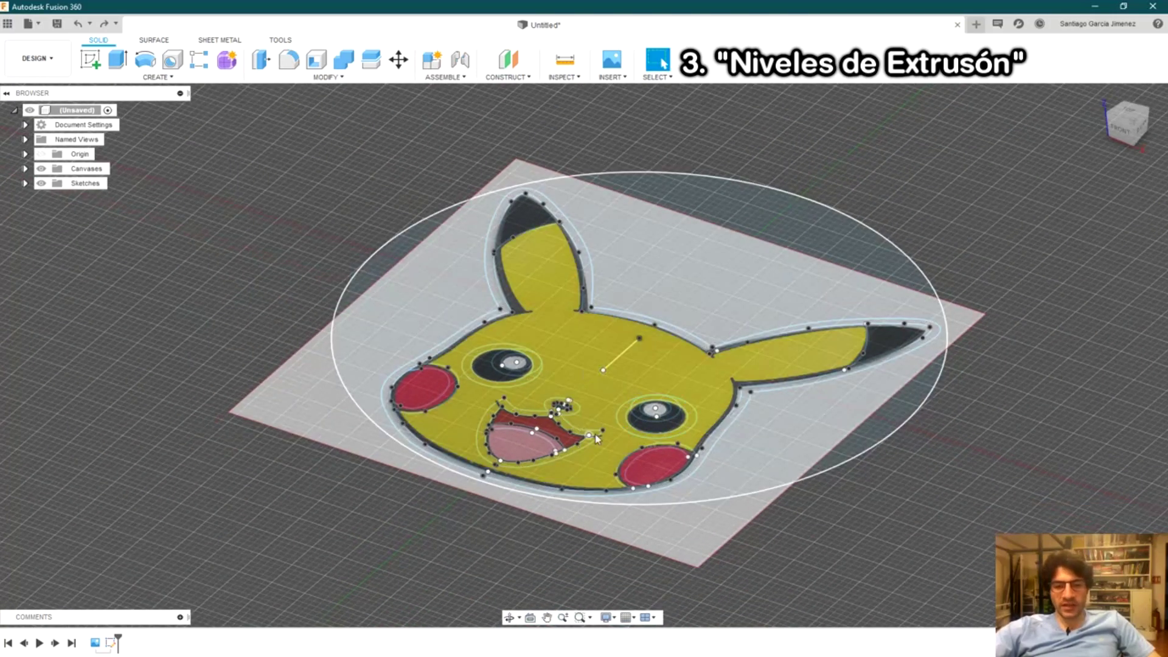
{"action": "middle_click_drag", "start_coordinate": [562, 440], "coordinate": [788, 303], "text": "shift"}
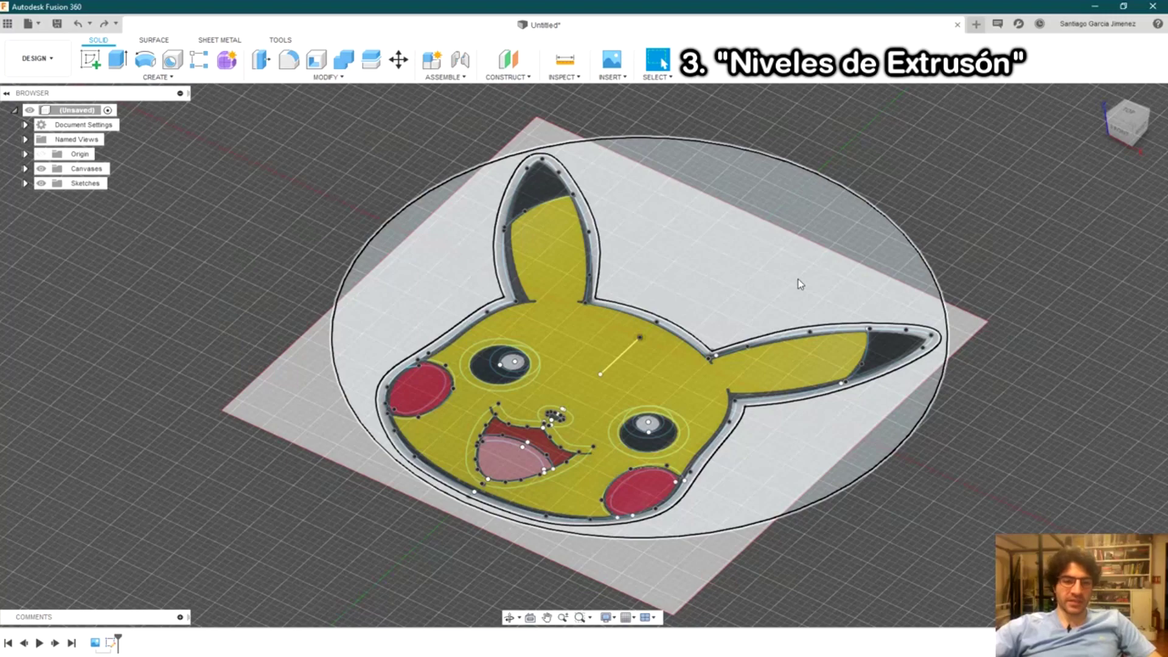
{"action": "scroll", "coordinate": [700, 301], "scroll_direction": "up", "scroll_amount": 2}
{"action": "scroll", "coordinate": [607, 316], "scroll_direction": "up", "scroll_amount": 2}
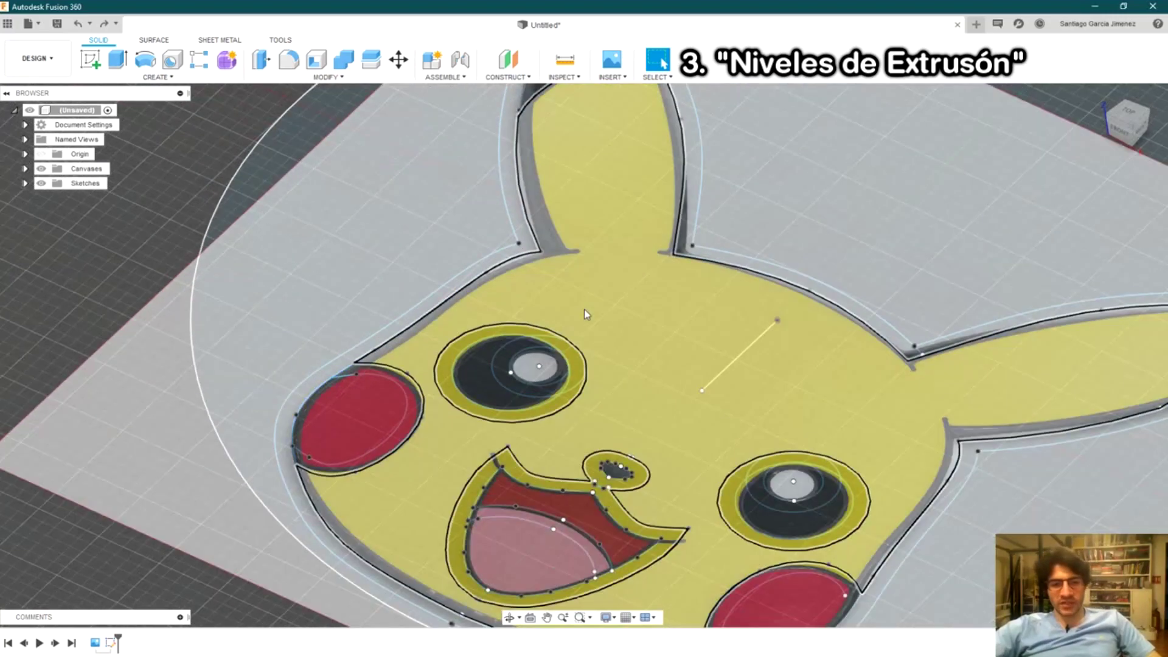
{"action": "scroll", "coordinate": [510, 320], "scroll_direction": "up", "scroll_amount": 2}
{"action": "left_click", "coordinate": [438, 279]}
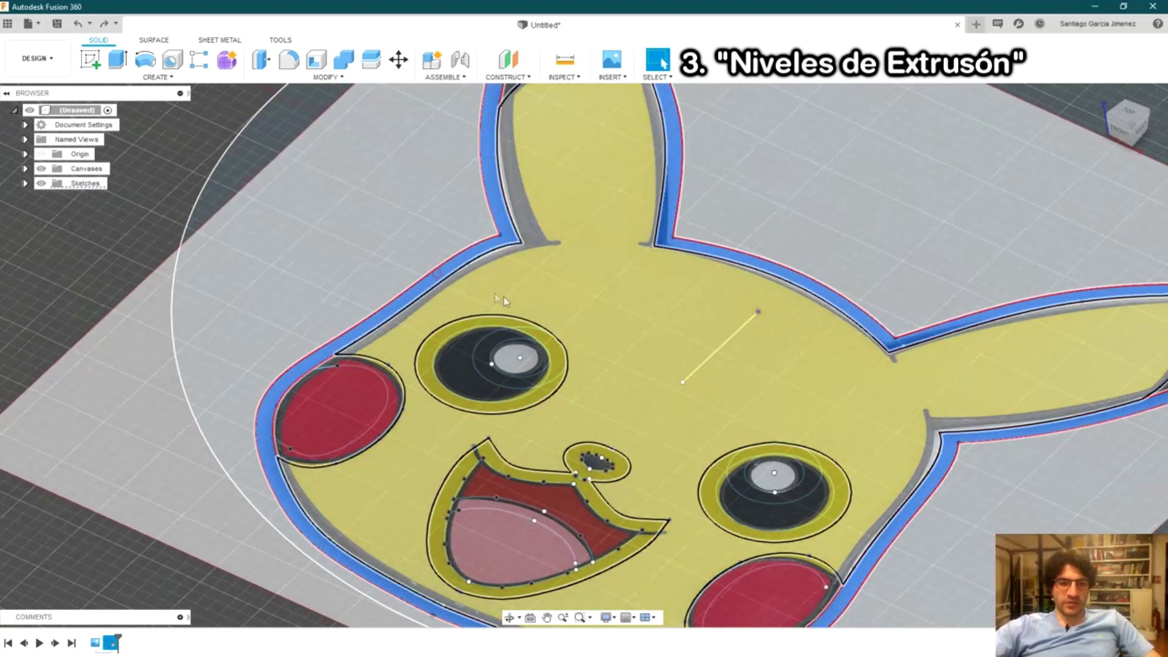
Extrude the outer outline band into a wall, then edit it to a shorter height.
{"action": "scroll", "coordinate": [495, 293], "scroll_direction": "down", "scroll_amount": 5}
{"action": "key", "text": "e"}
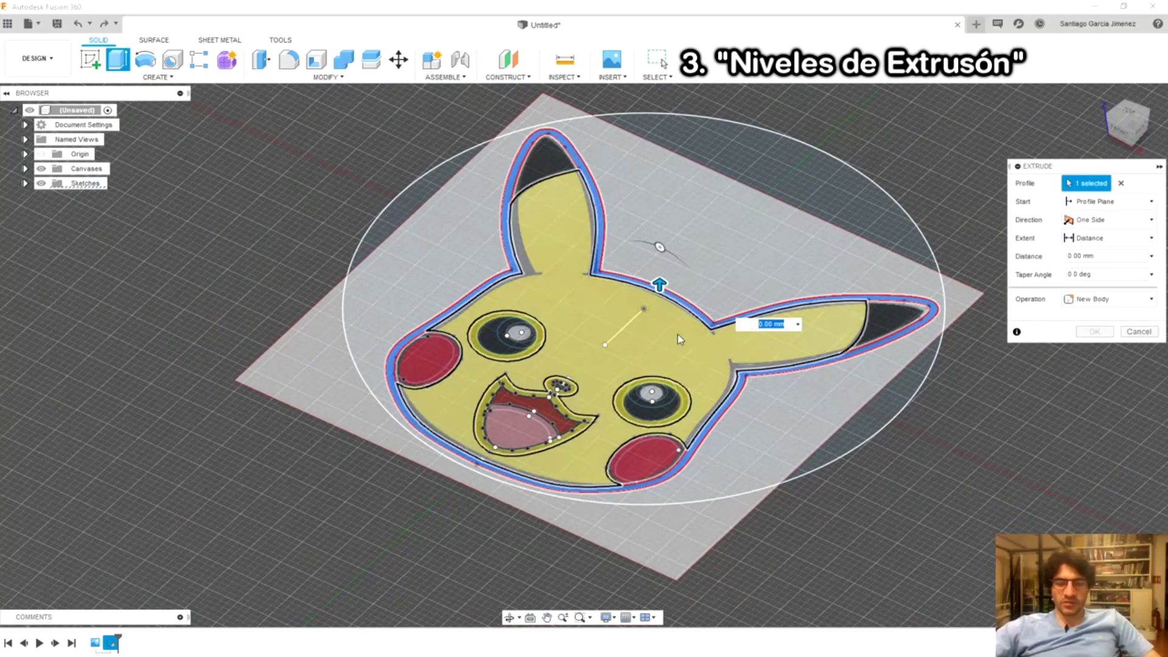
{"action": "key", "text": "Return"}
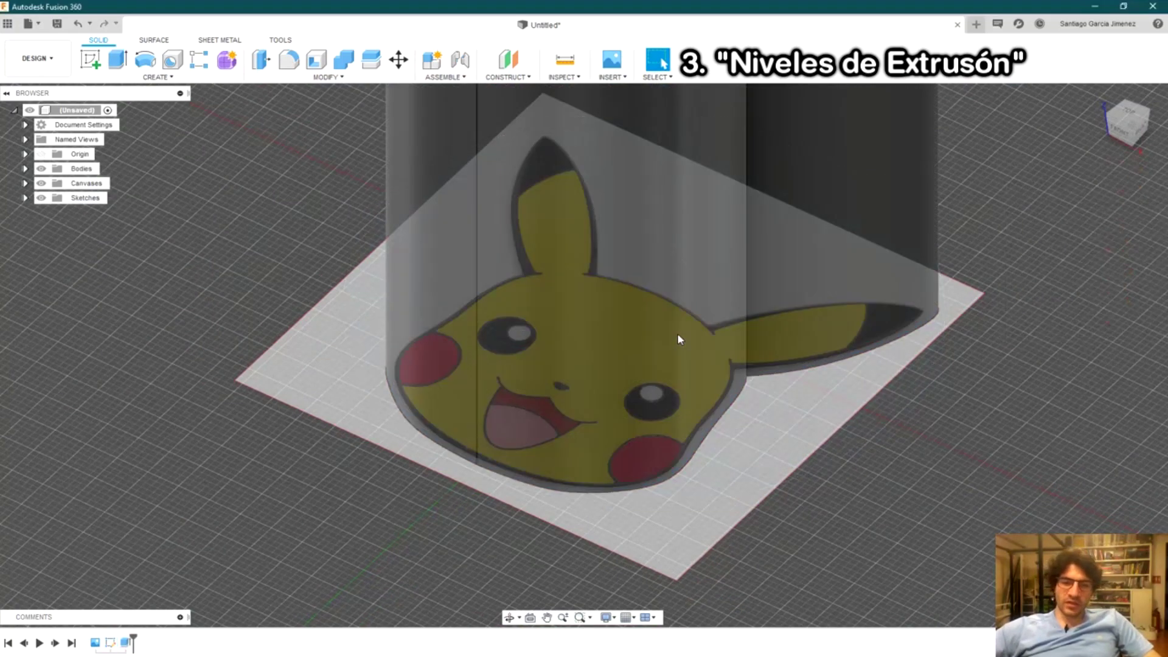
{"action": "double_click", "coordinate": [130, 644]}
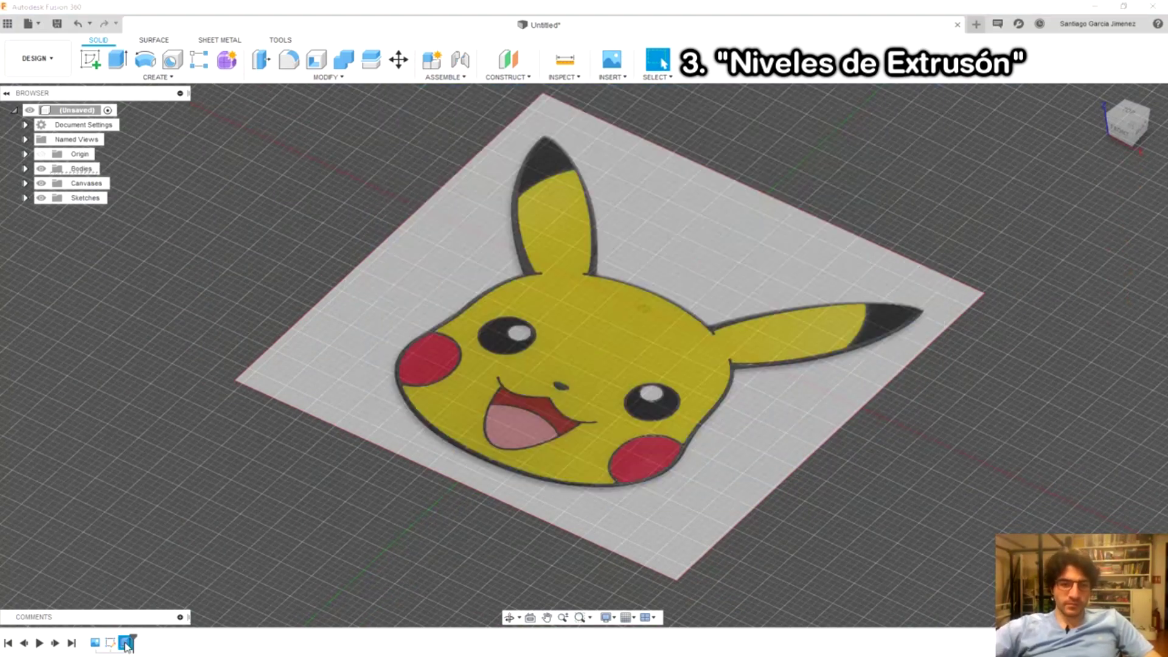
{"action": "key", "text": "Return"}
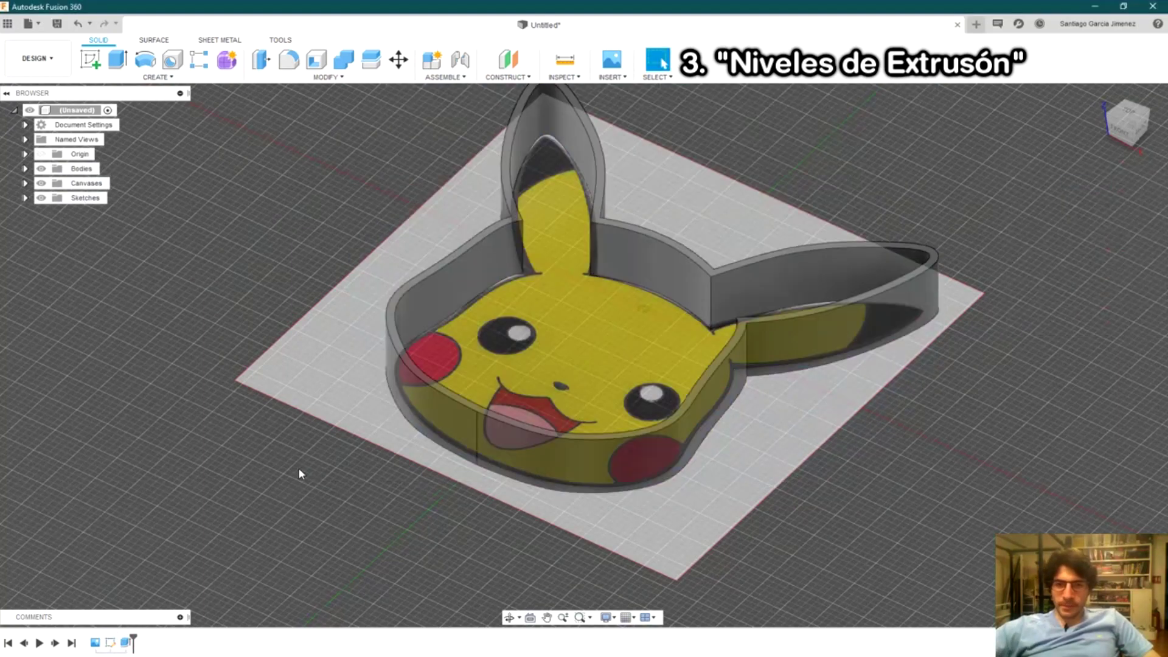
{"action": "middle_click_drag", "start_coordinate": [566, 270], "coordinate": [525, 327], "text": "shift"}
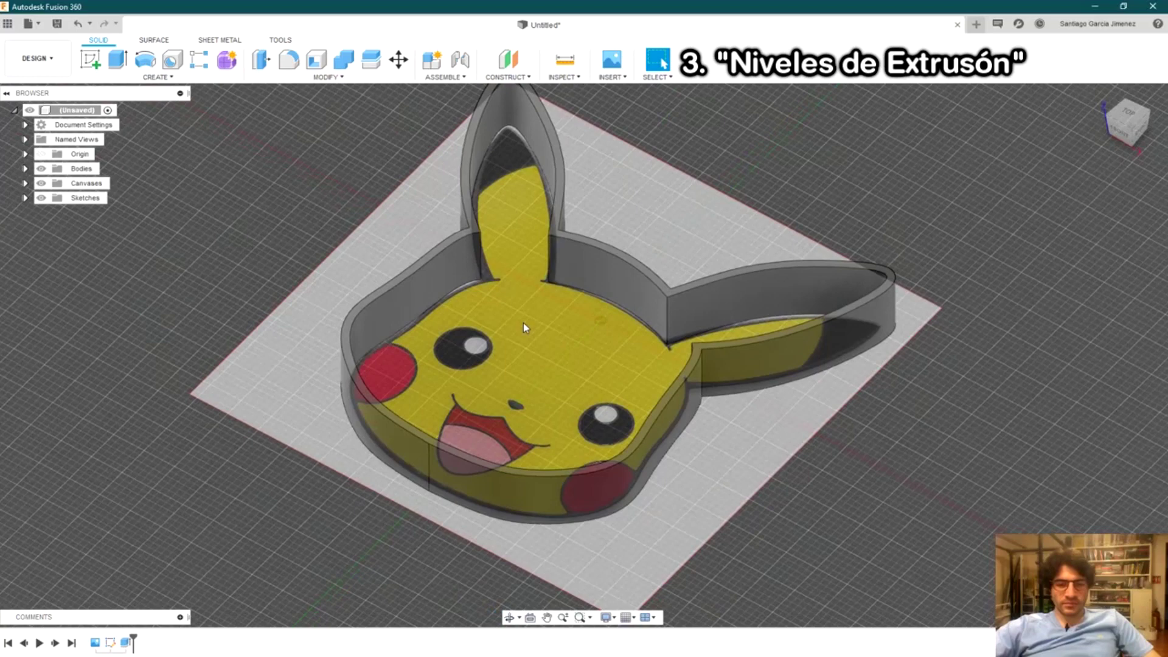
{"action": "scroll", "coordinate": [575, 293], "scroll_direction": "up", "scroll_amount": 5}
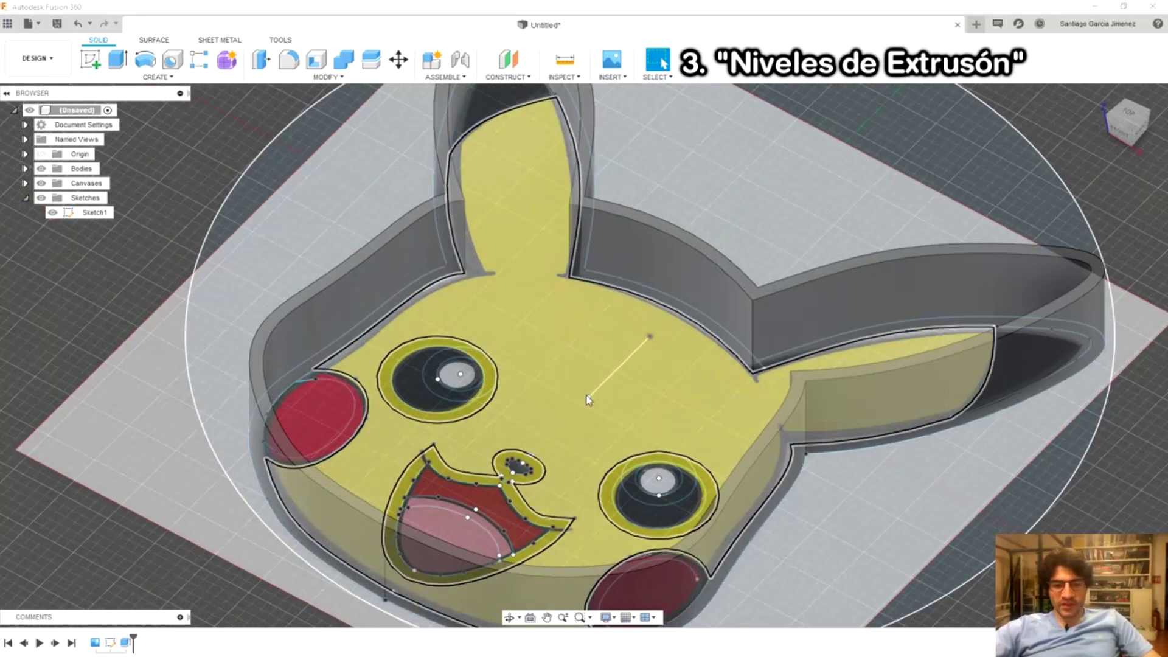
{"action": "middle_click_drag", "start_coordinate": [578, 371], "coordinate": [614, 323]}
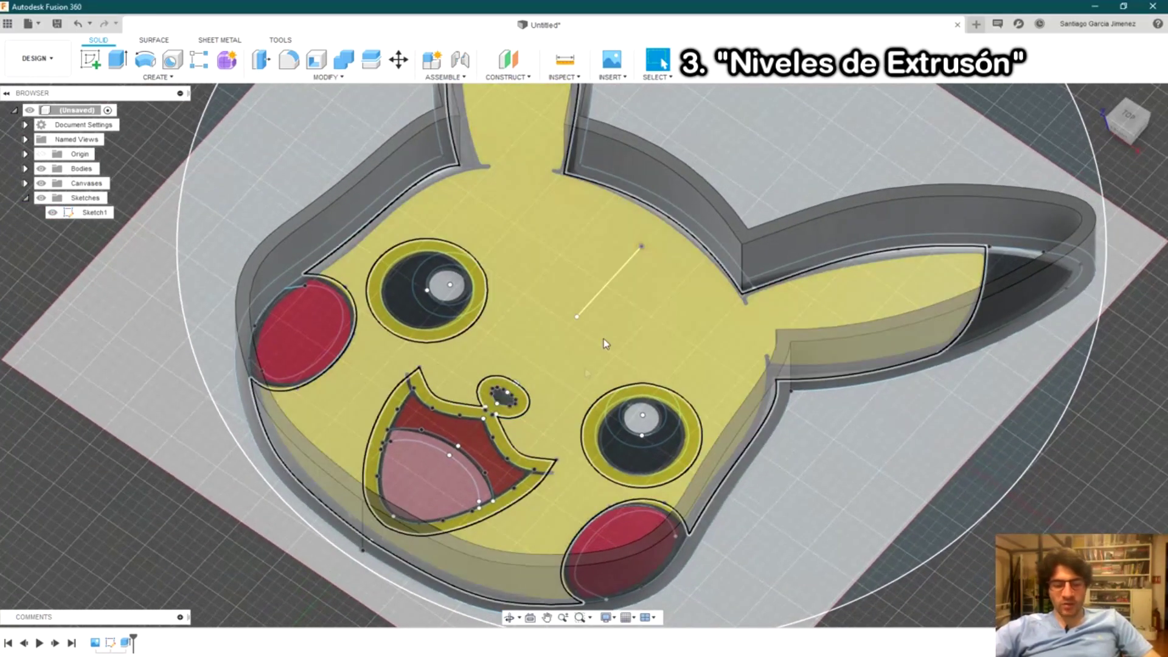
{"action": "key", "text": "Escape"}
{"action": "scroll", "coordinate": [528, 422], "scroll_direction": "up", "scroll_amount": 3}
{"action": "scroll", "coordinate": [529, 417], "scroll_direction": "down", "scroll_amount": 4}
{"action": "scroll", "coordinate": [538, 408], "scroll_direction": "up", "scroll_amount": 5}
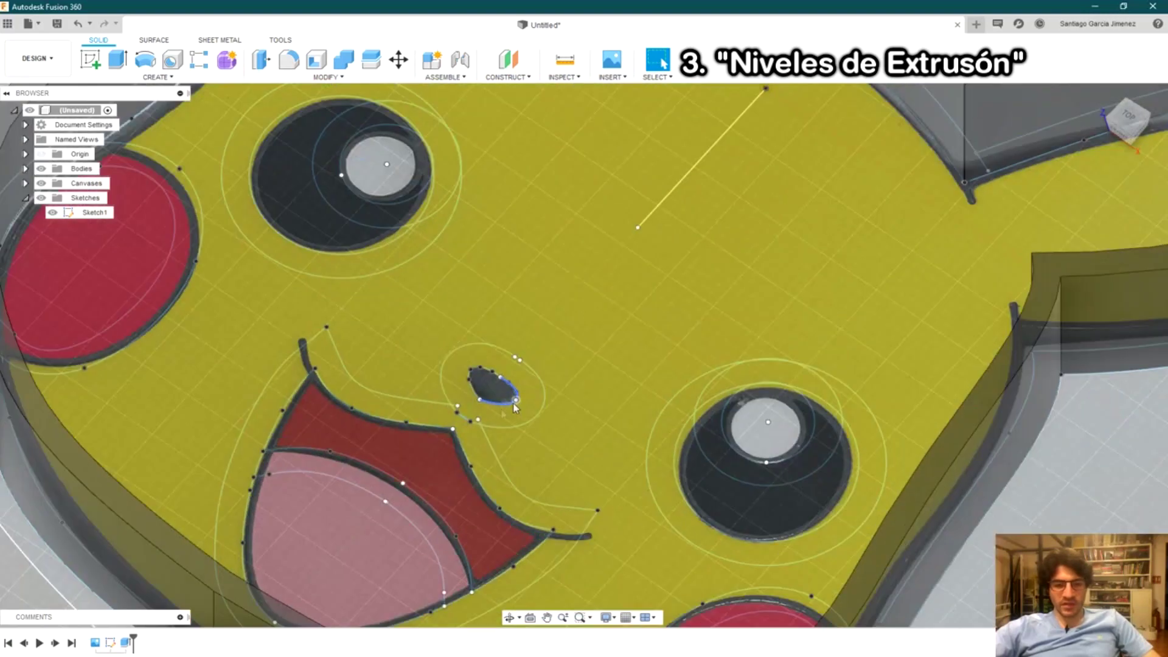
{"action": "scroll", "coordinate": [502, 395], "scroll_direction": "down", "scroll_amount": 4}
{"action": "middle_click_drag", "start_coordinate": [542, 390], "coordinate": [568, 369], "text": "shift"}
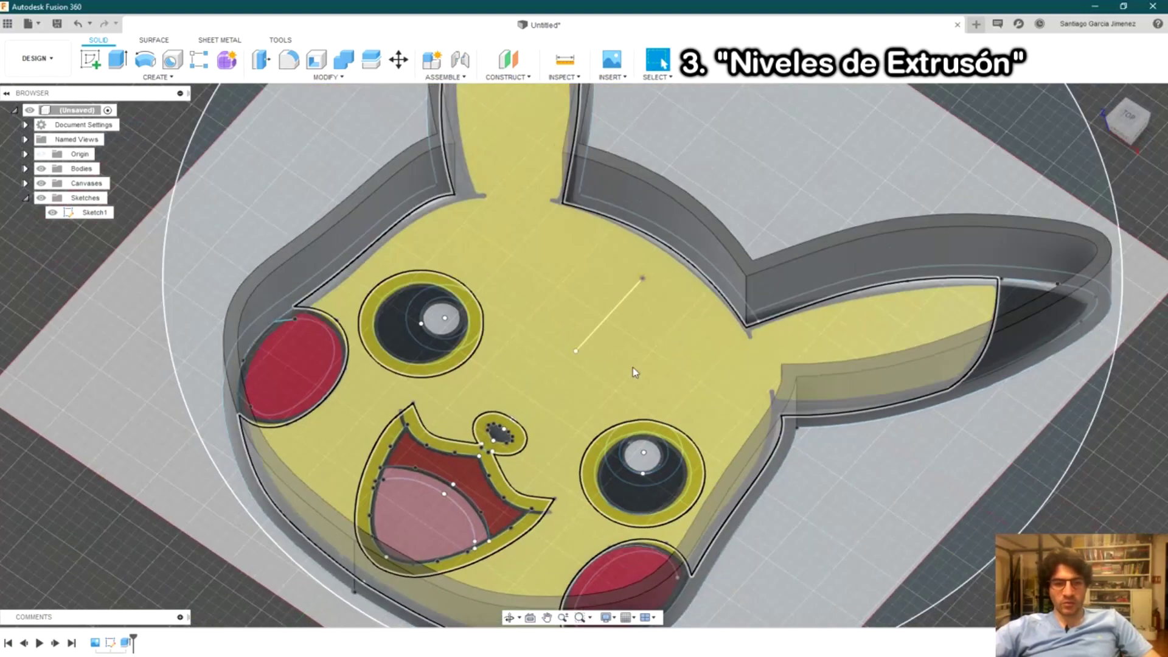
{"action": "scroll", "coordinate": [481, 319], "scroll_direction": "up", "scroll_amount": 3}
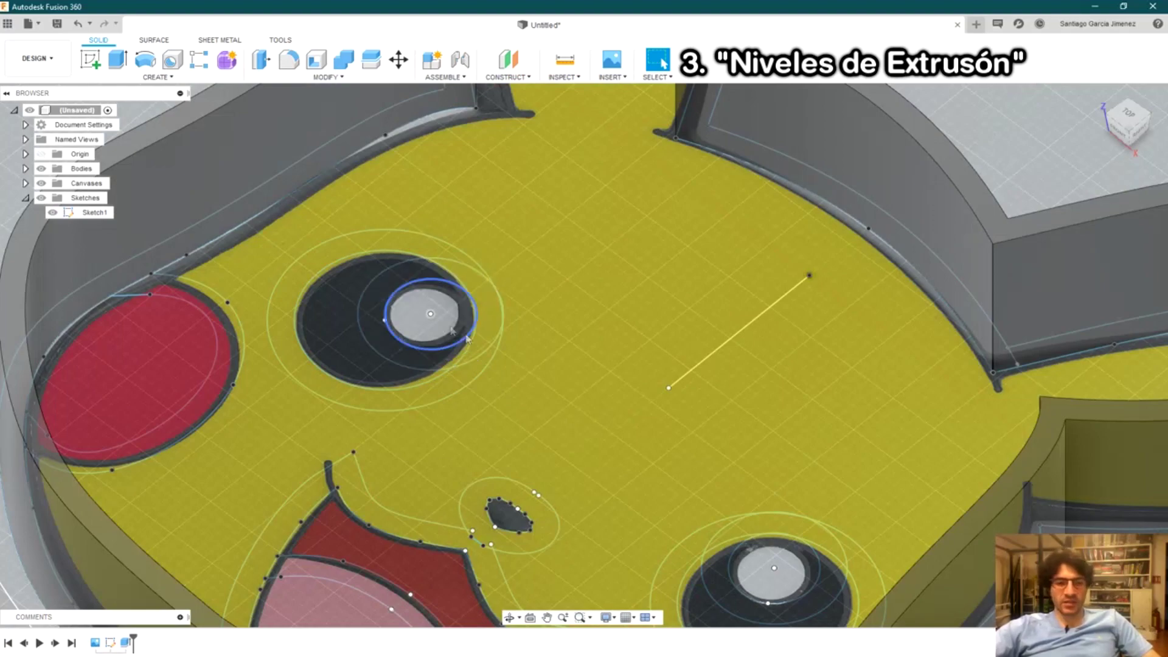
{"action": "scroll", "coordinate": [508, 436], "scroll_direction": "down", "scroll_amount": 2}
{"action": "scroll", "coordinate": [603, 332], "scroll_direction": "down", "scroll_amount": 4}
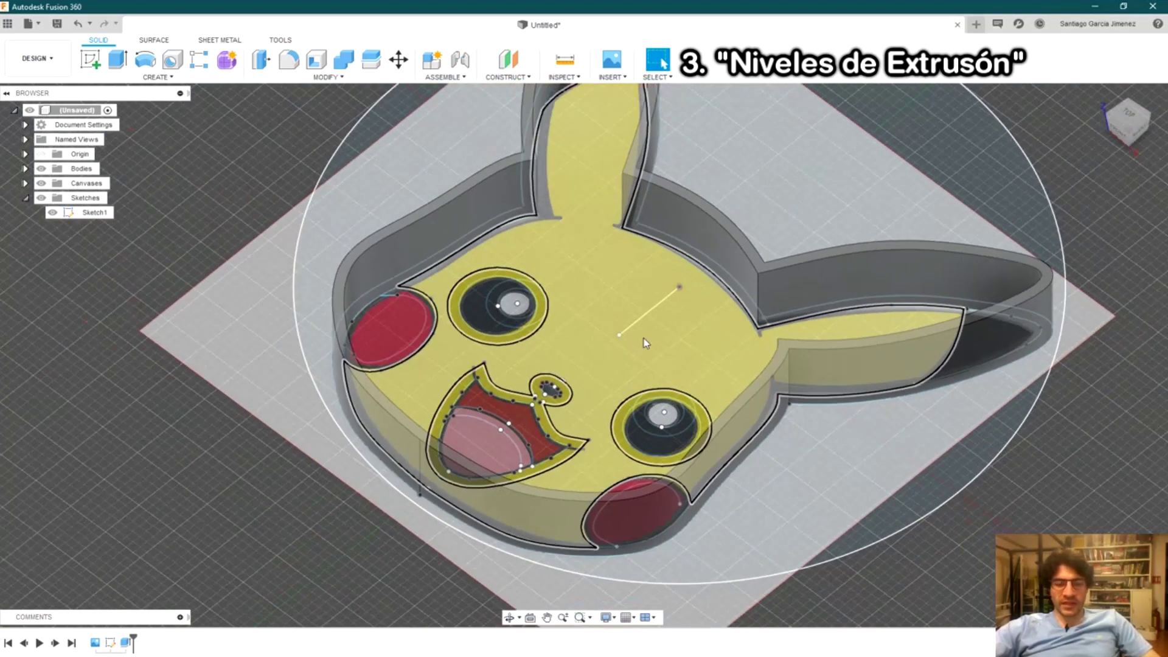
{"action": "scroll", "coordinate": [524, 310], "scroll_direction": "up", "scroll_amount": 2}
{"action": "scroll", "coordinate": [525, 311], "scroll_direction": "up", "scroll_amount": 2}
{"action": "scroll", "coordinate": [524, 311], "scroll_direction": "down", "scroll_amount": 3}
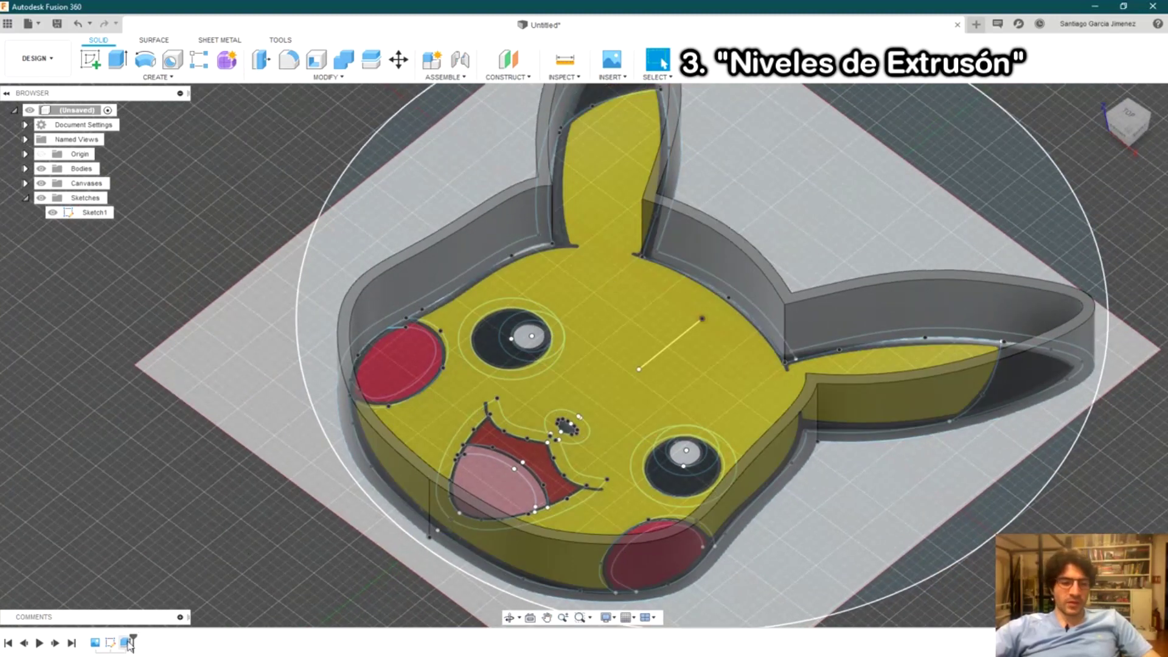
{"action": "double_click", "coordinate": [126, 643]}
Finish editing the extrusion from the timeline and confirm the change.
{"action": "scroll", "coordinate": [572, 315], "scroll_direction": "up", "scroll_amount": 2}
{"action": "scroll", "coordinate": [516, 341], "scroll_direction": "up", "scroll_amount": 2}
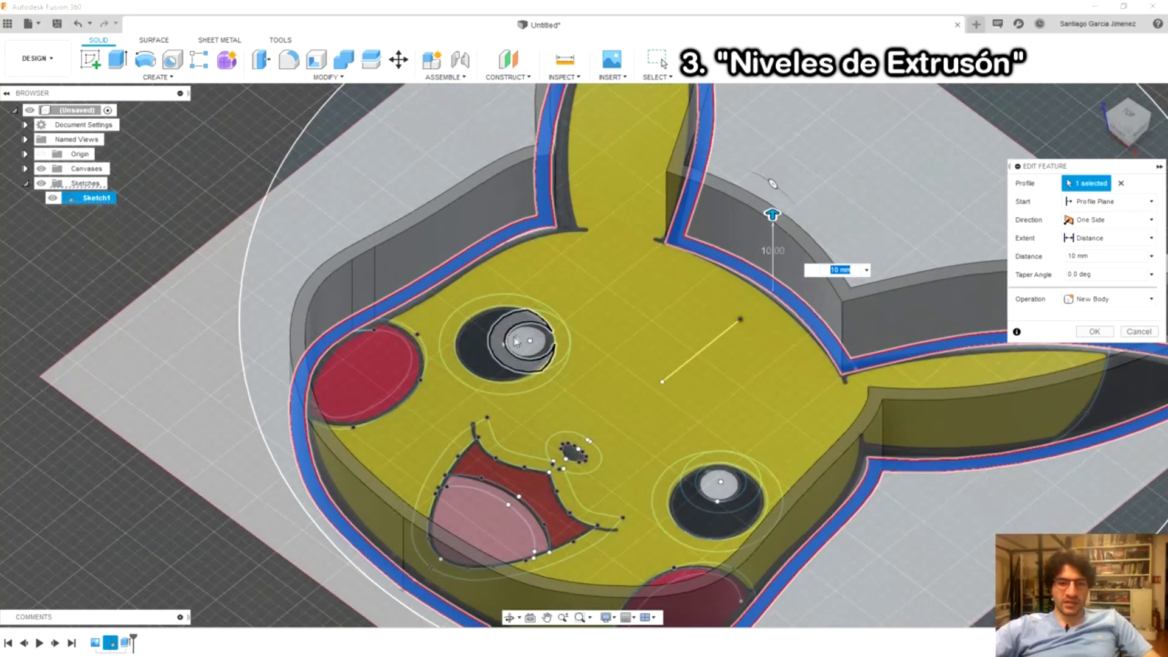
{"action": "scroll", "coordinate": [516, 341], "scroll_direction": "up", "scroll_amount": 1}
{"action": "scroll", "coordinate": [535, 338], "scroll_direction": "up", "scroll_amount": 2}
{"action": "scroll", "coordinate": [551, 351], "scroll_direction": "up", "scroll_amount": 1}
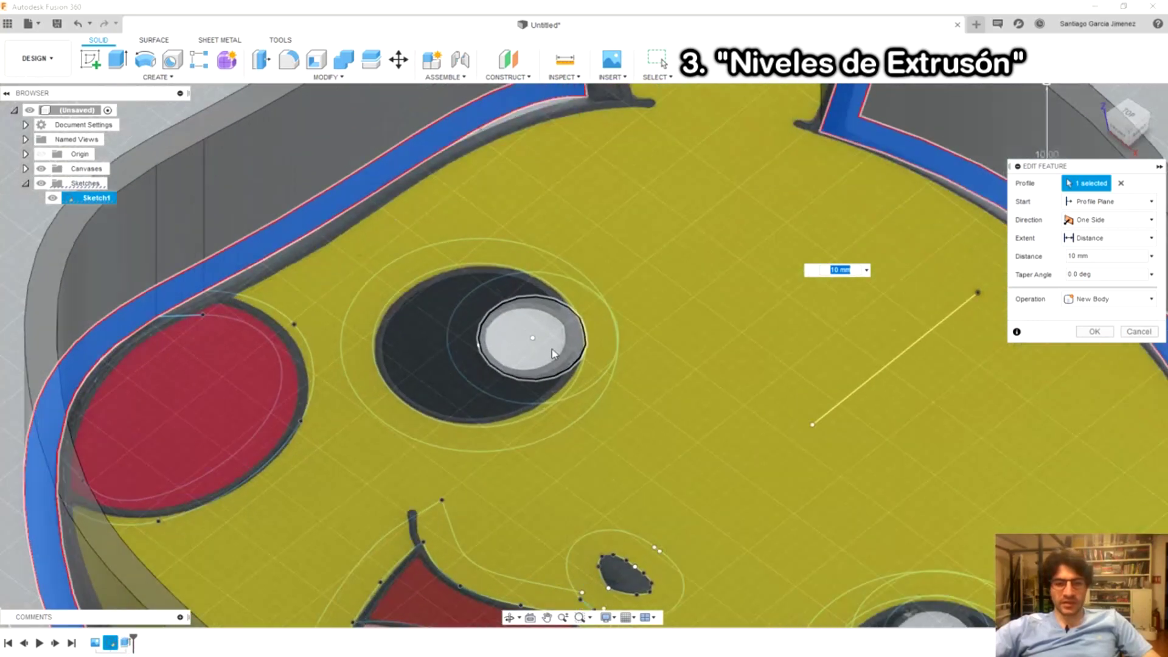
{"action": "scroll", "coordinate": [554, 354], "scroll_direction": "up", "scroll_amount": 1}
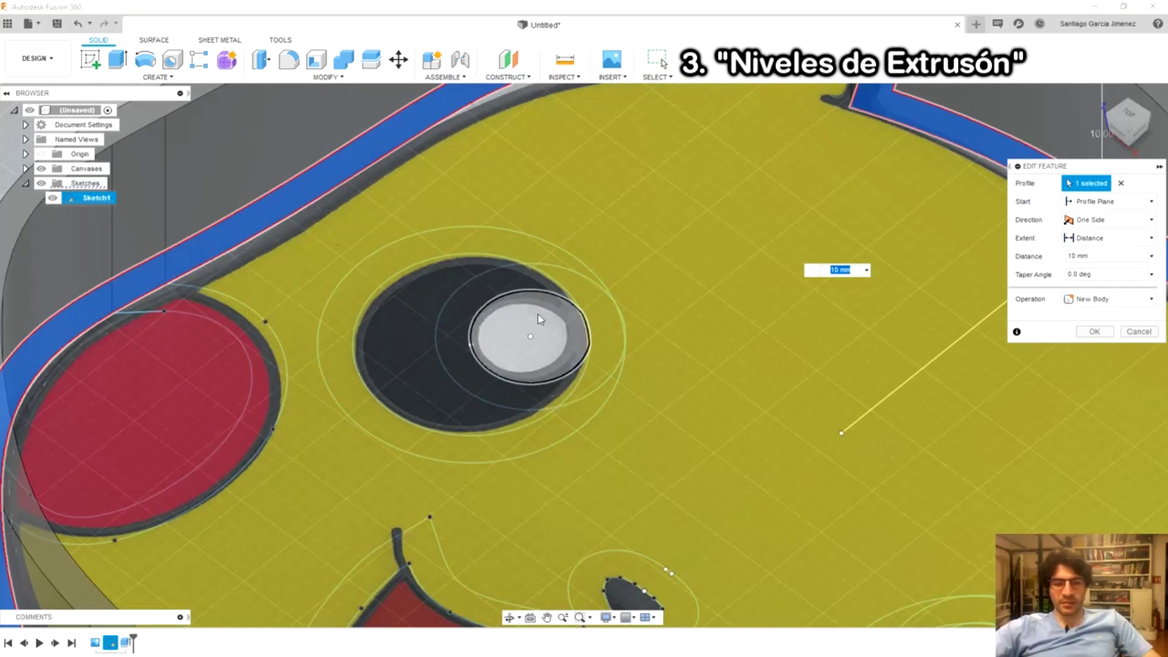
{"action": "scroll", "coordinate": [538, 314], "scroll_direction": "down", "scroll_amount": 3}
{"action": "scroll", "coordinate": [539, 316], "scroll_direction": "down", "scroll_amount": 2}
{"action": "key", "text": "Return"}
Start a 6 mm one-side Join extrusion of the 11 Pikachu face profiles.
{"action": "mouse_move", "coordinate": [666, 356]}
{"action": "middle_mouse_down"}
{"action": "mouse_move", "coordinate": [624, 368]}
{"action": "mouse_move", "coordinate": [543, 329]}
{"action": "middle_mouse_up"}
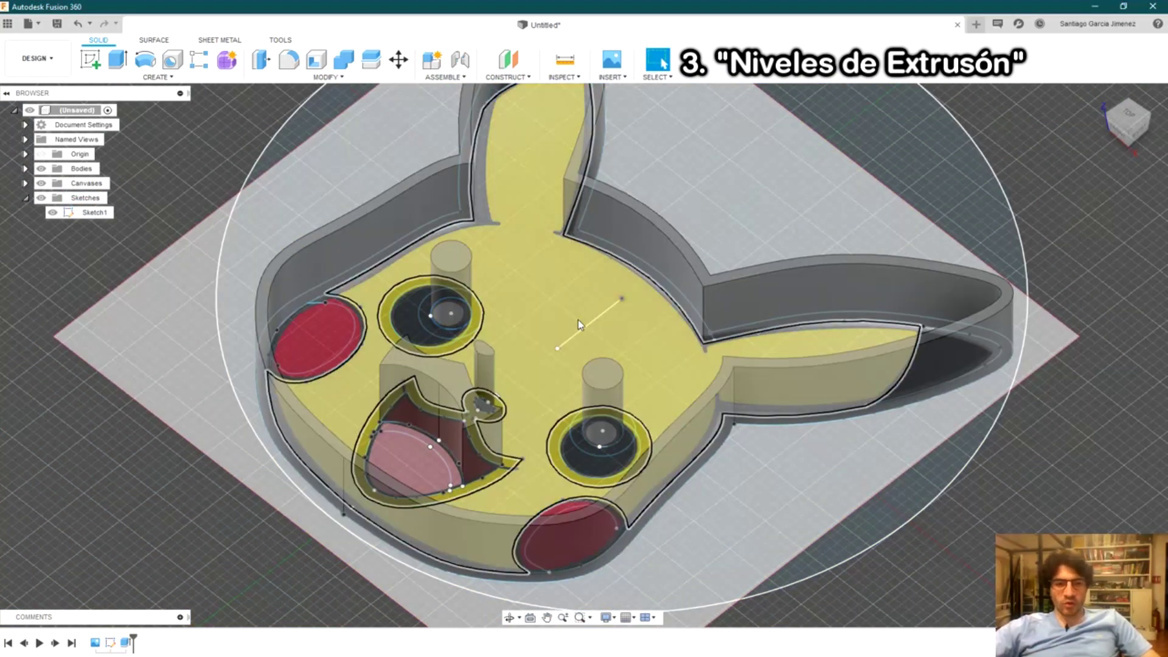
{"action": "middle_click_drag", "start_coordinate": [574, 309], "coordinate": [613, 318]}
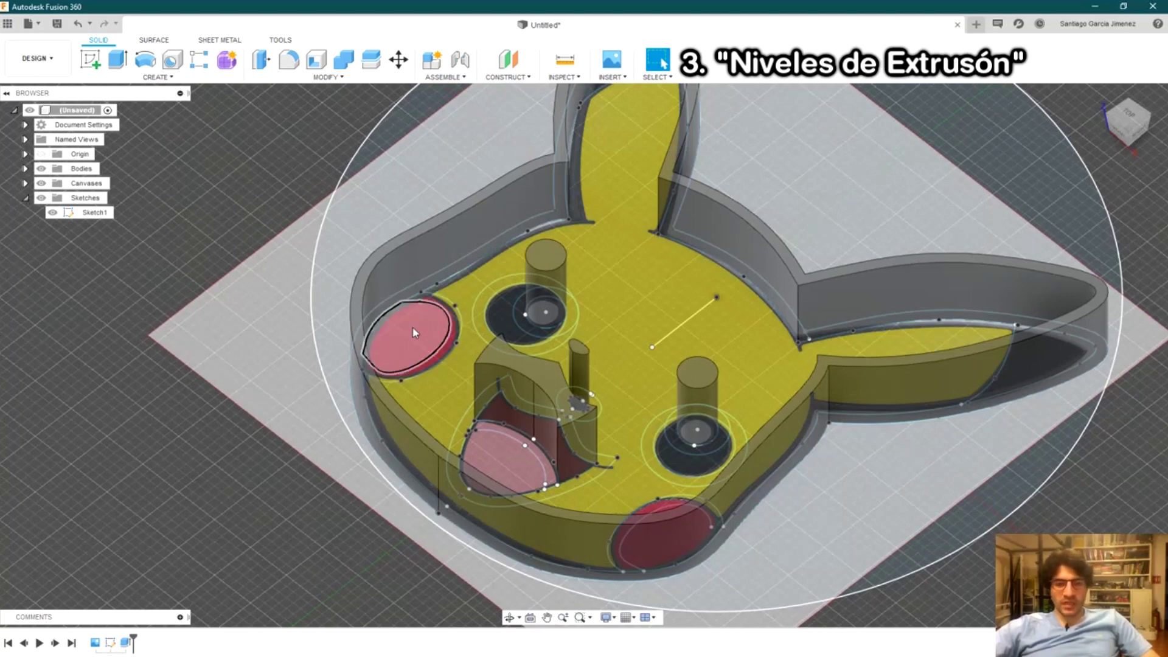
{"action": "middle_click_drag", "start_coordinate": [413, 332], "coordinate": [376, 418]}
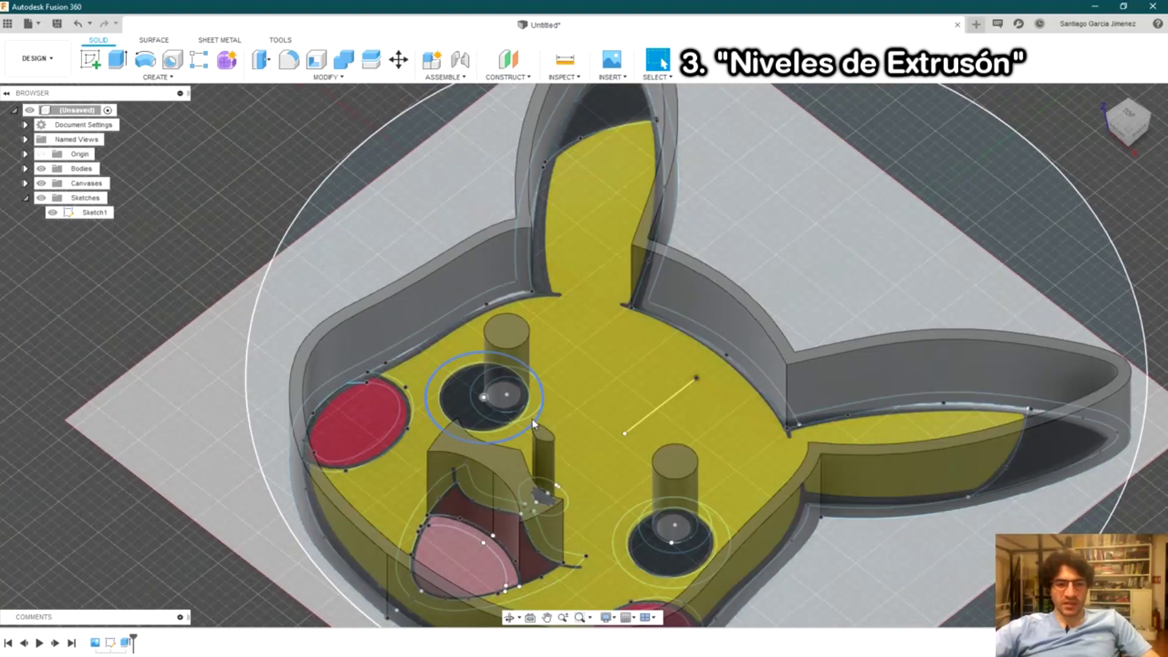
{"action": "middle_click_drag", "start_coordinate": [468, 535], "coordinate": [505, 418]}
{"action": "scroll", "coordinate": [505, 418], "scroll_direction": "up", "scroll_amount": 1}
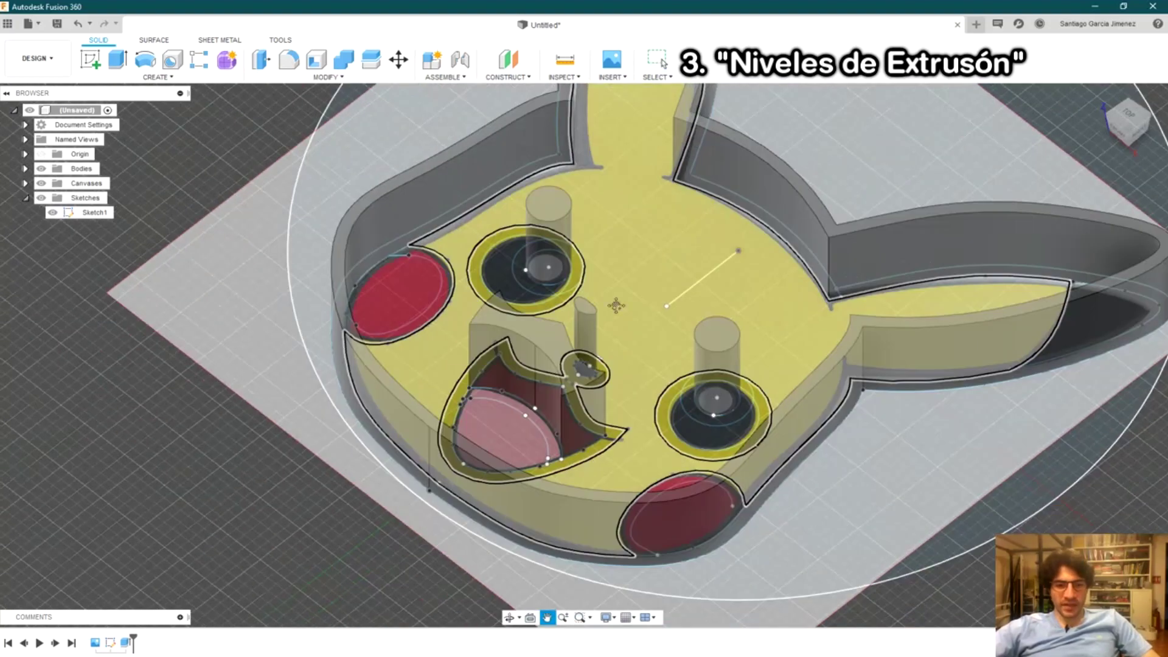
{"action": "scroll", "coordinate": [484, 418], "scroll_direction": "up", "scroll_amount": 1}
{"action": "scroll", "coordinate": [749, 275], "scroll_direction": "down", "scroll_amount": 3}
{"action": "middle_click_drag", "start_coordinate": [750, 275], "coordinate": [754, 356]}
{"action": "scroll", "coordinate": [753, 359], "scroll_direction": "up", "scroll_amount": 3}
{"action": "scroll", "coordinate": [684, 404], "scroll_direction": "up", "scroll_amount": 2}
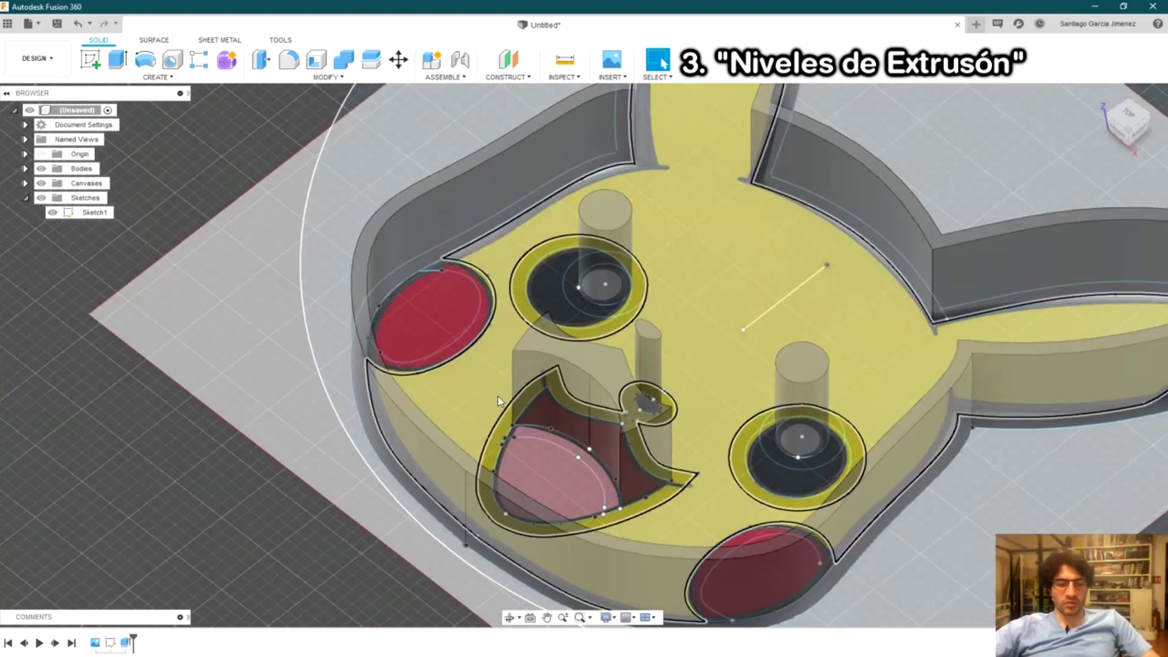
{"action": "key", "text": "e"}
{"action": "type", "text": "4"}
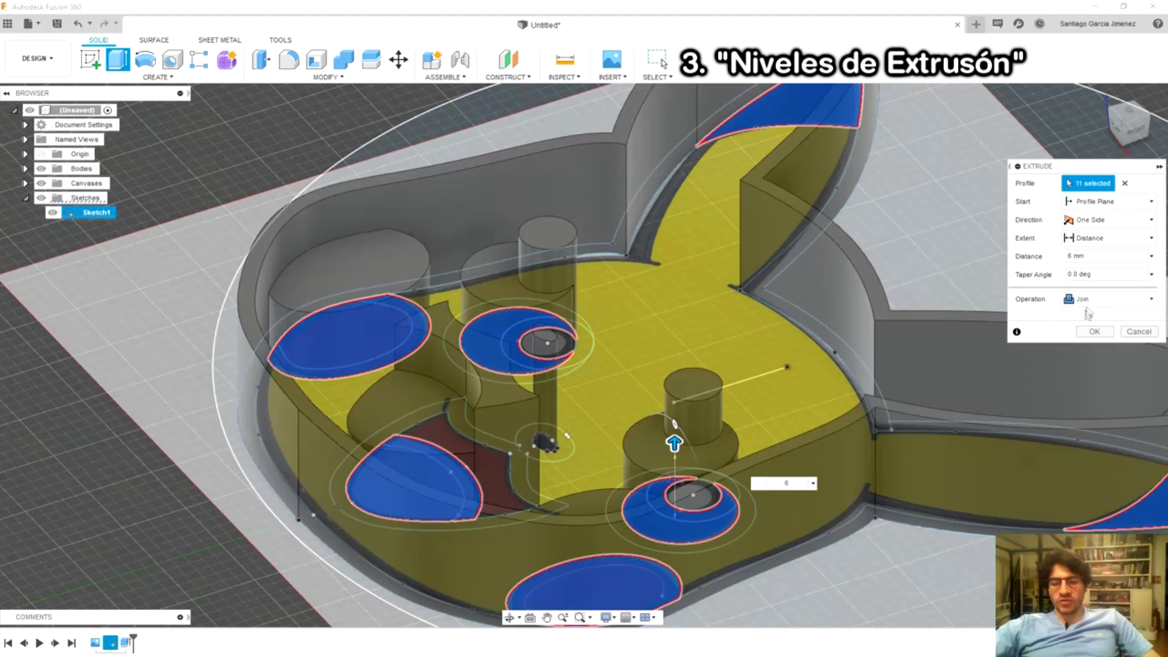
Confirm the 6 mm Join extrusion of the face profiles and hide the Pikachu canvas image.
{"action": "left_click", "coordinate": [1096, 332]}
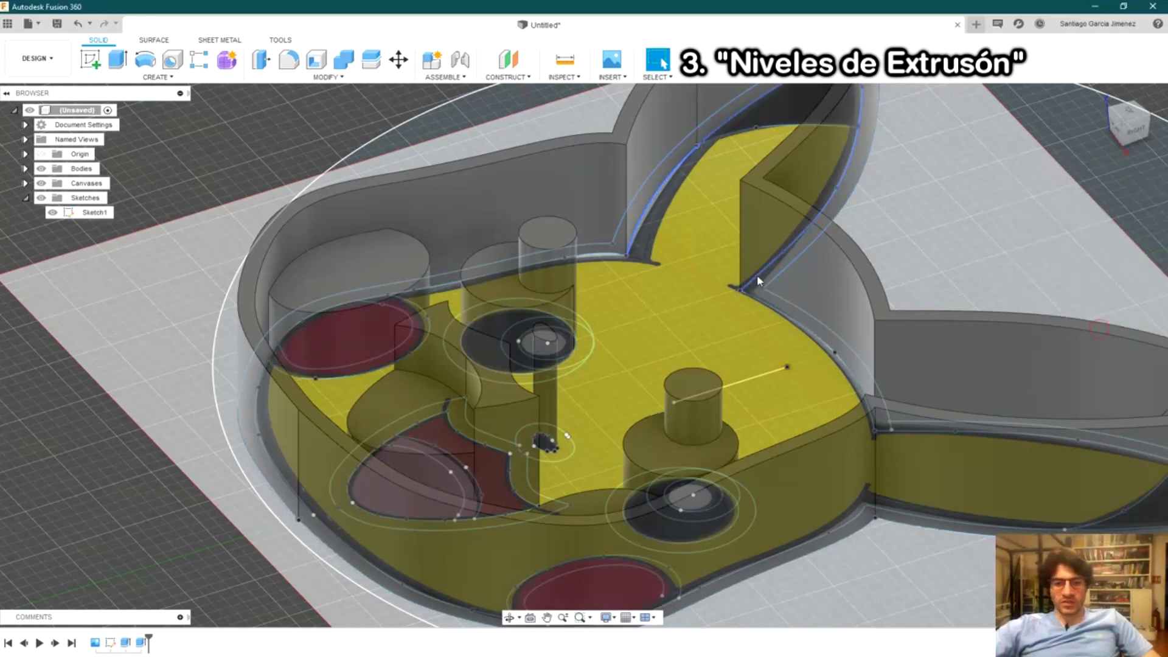
{"action": "scroll", "coordinate": [757, 275], "scroll_direction": "down", "scroll_amount": 3}
{"action": "middle_click_drag", "start_coordinate": [757, 275], "coordinate": [750, 245], "text": "shift"}
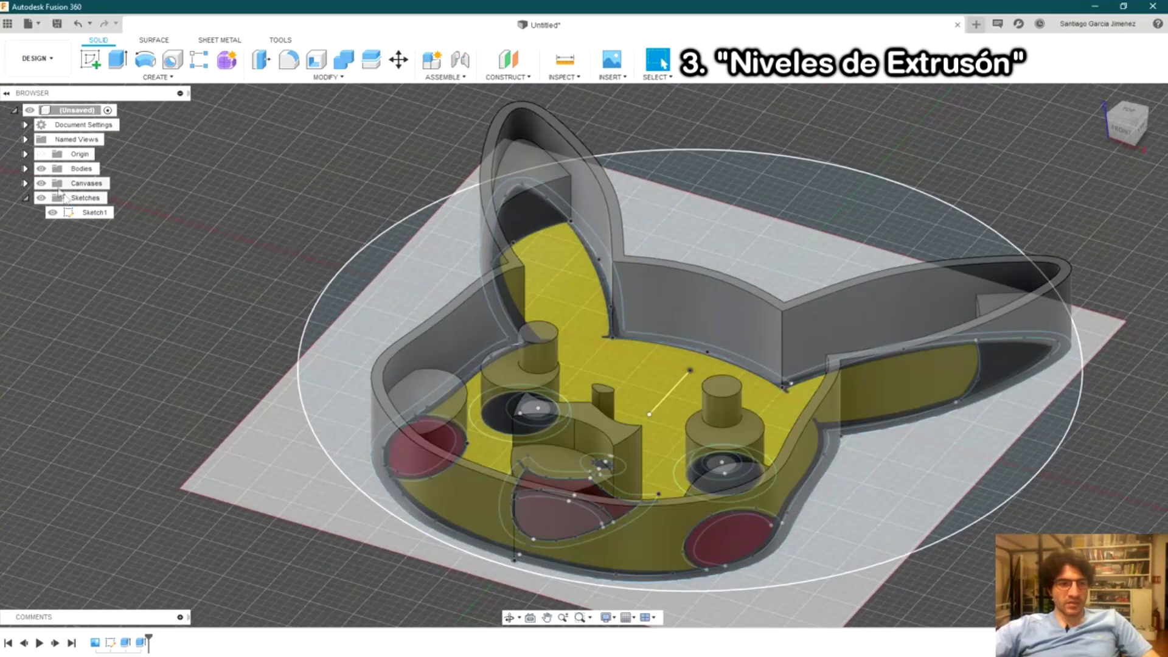
{"action": "left_click", "coordinate": [40, 183]}
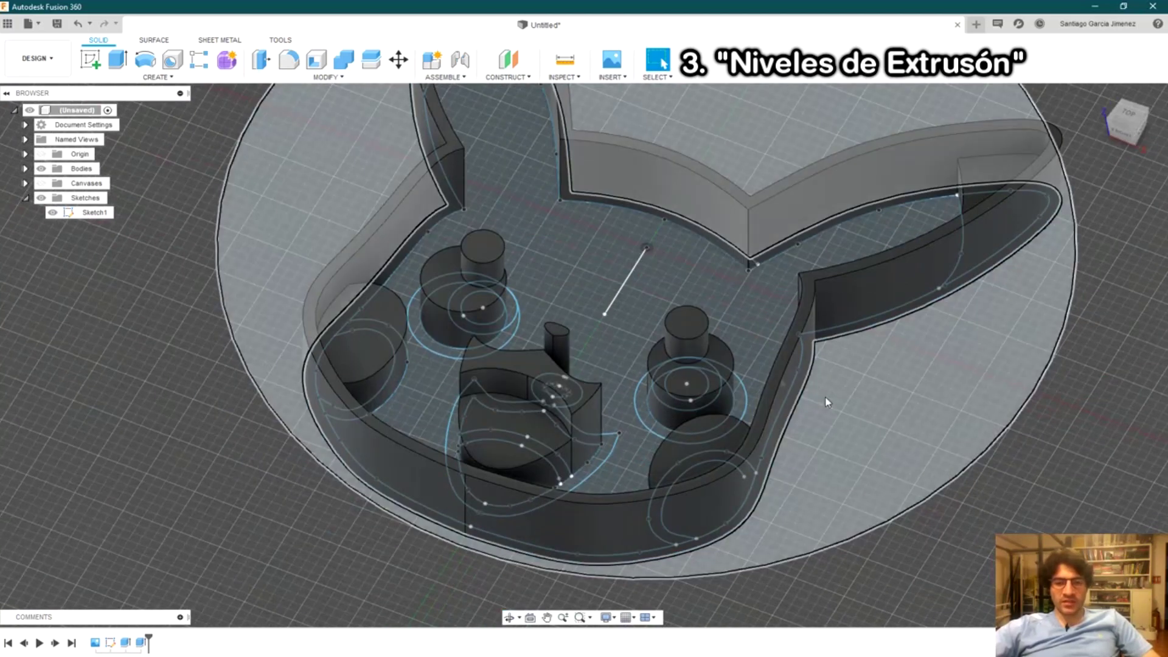
Hide the eye, nose and mouth cutter bodies in the Bodies list.
{"action": "left_click", "coordinate": [25, 168]}
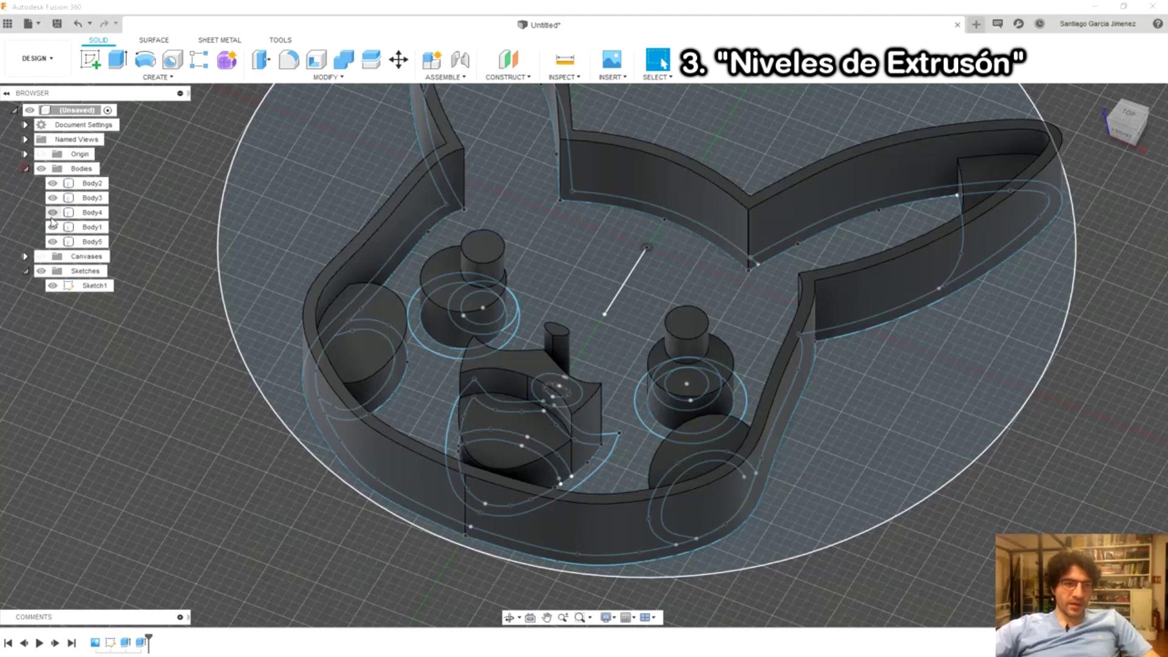
{"action": "left_click", "coordinate": [53, 227]}
{"action": "left_click", "coordinate": [53, 227]}
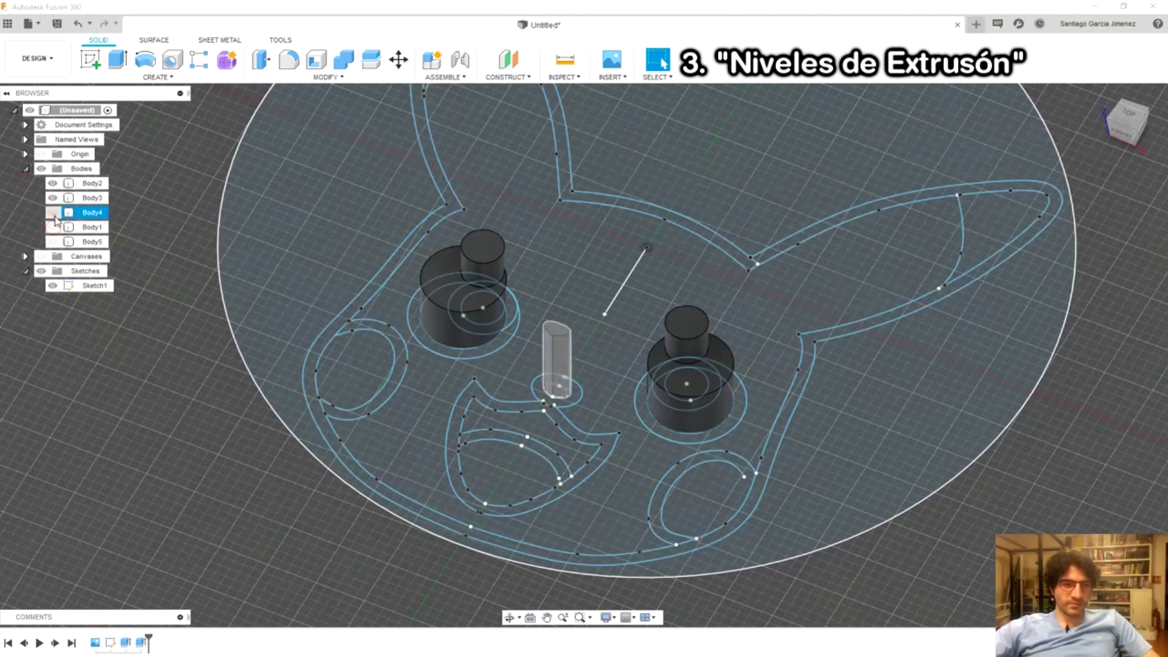
{"action": "left_click", "coordinate": [53, 197]}
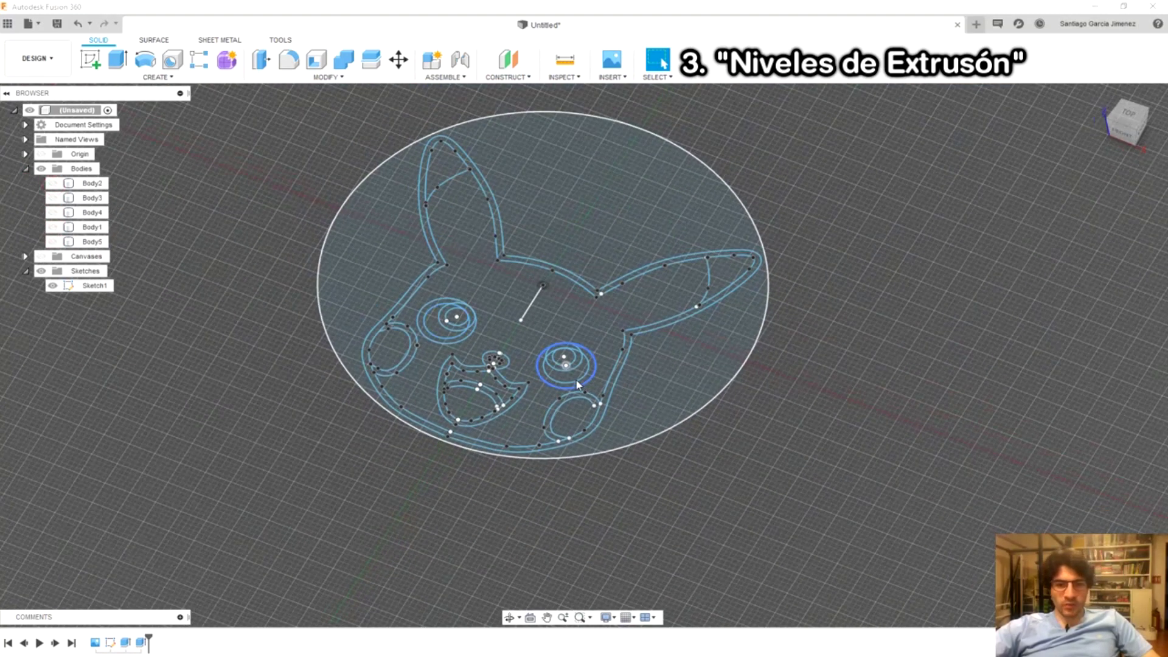
From the TOP view, start an extrusion with all 27 Pikachu sketch profiles selected.
{"action": "middle_click_drag", "start_coordinate": [575, 365], "coordinate": [416, 303], "text": "shift"}
{"action": "middle_click_drag", "start_coordinate": [535, 479], "coordinate": [584, 473], "text": "shift"}
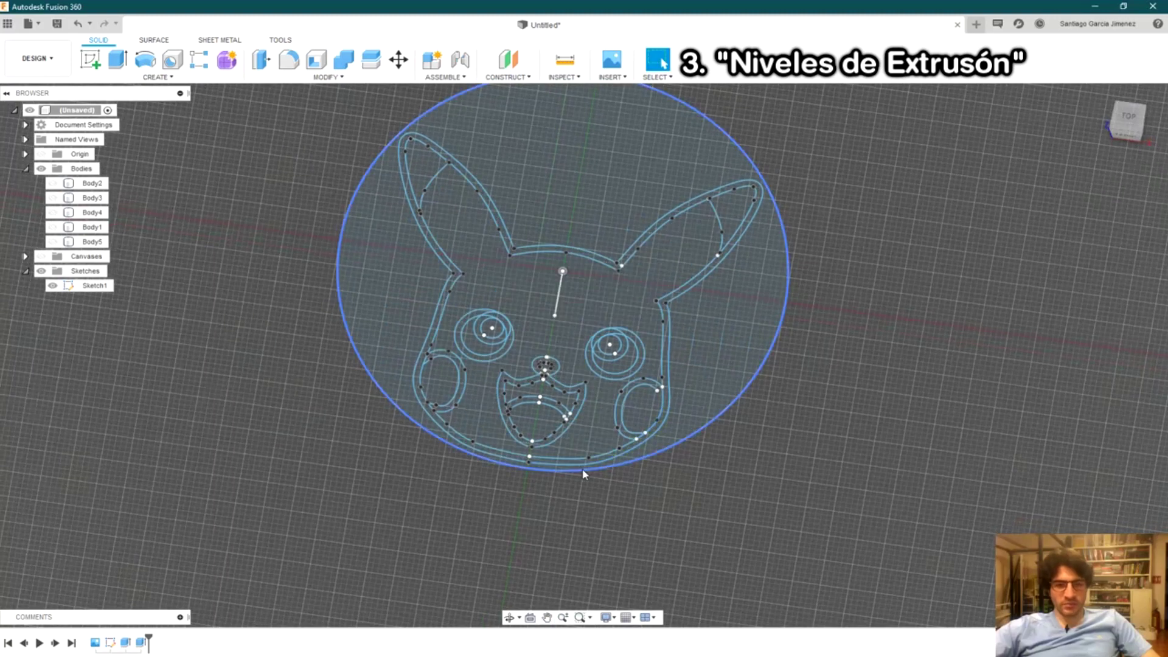
{"action": "left_click", "coordinate": [1130, 121]}
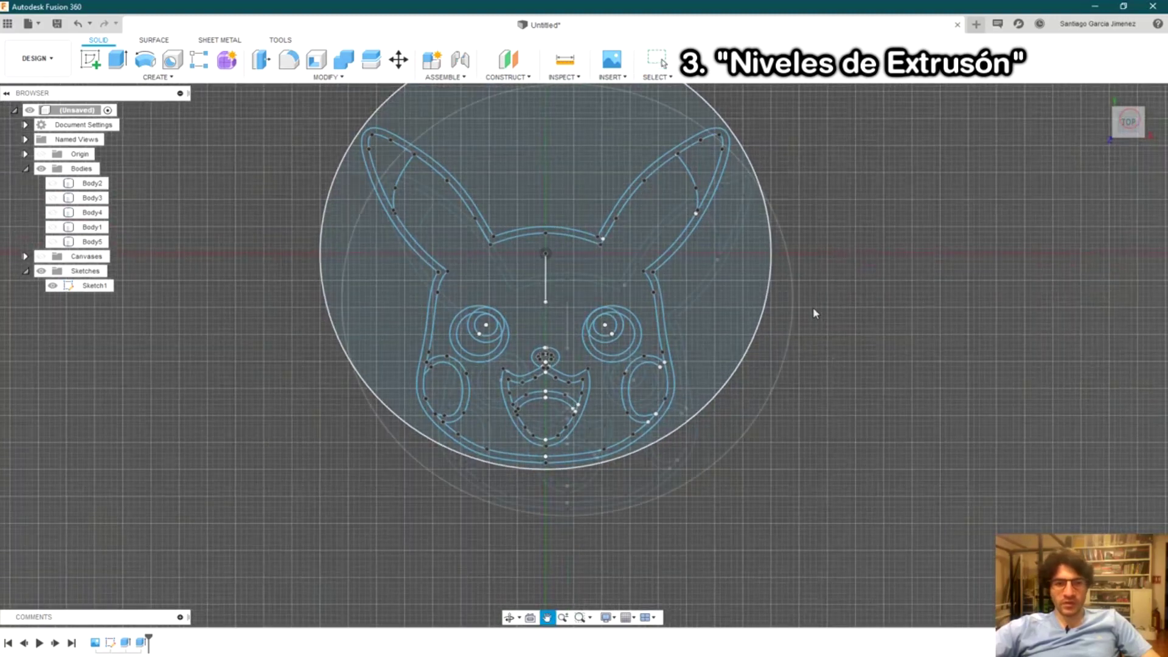
{"action": "key", "text": "q"}
{"action": "left_click_drag", "start_coordinate": [348, 143], "coordinate": [782, 545]}
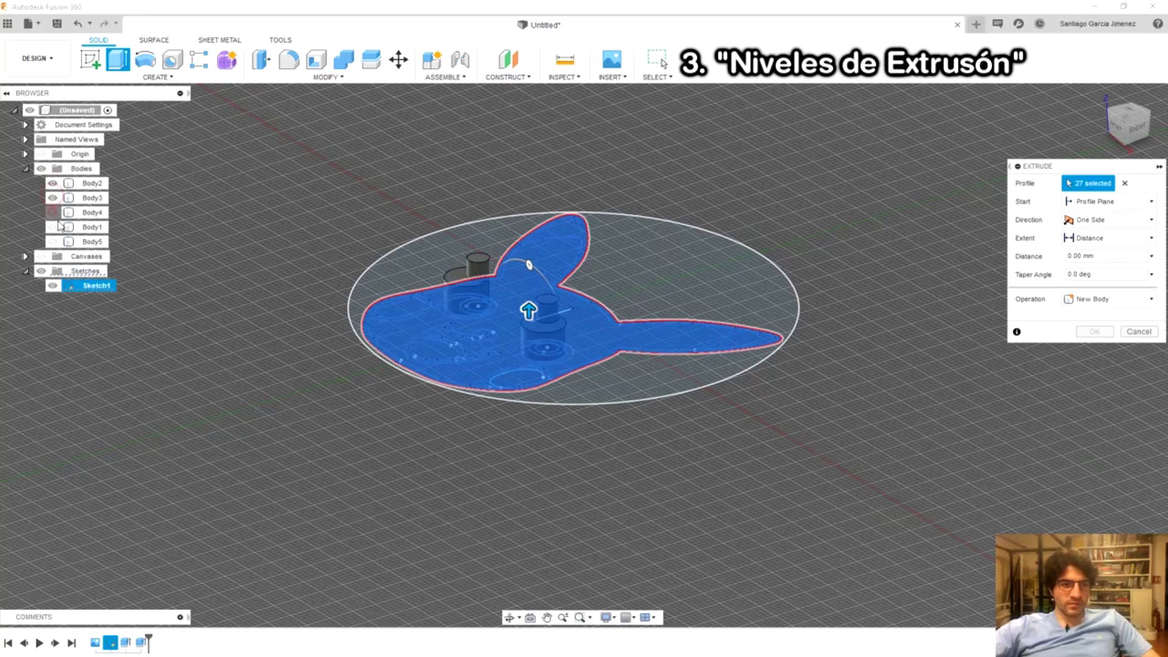
Show Body1 and extrude the 27 profiles -3 mm, joined into one Pikachu body.
{"action": "left_click", "coordinate": [53, 228]}
{"action": "scroll", "coordinate": [539, 320], "scroll_direction": "up", "scroll_amount": 3}
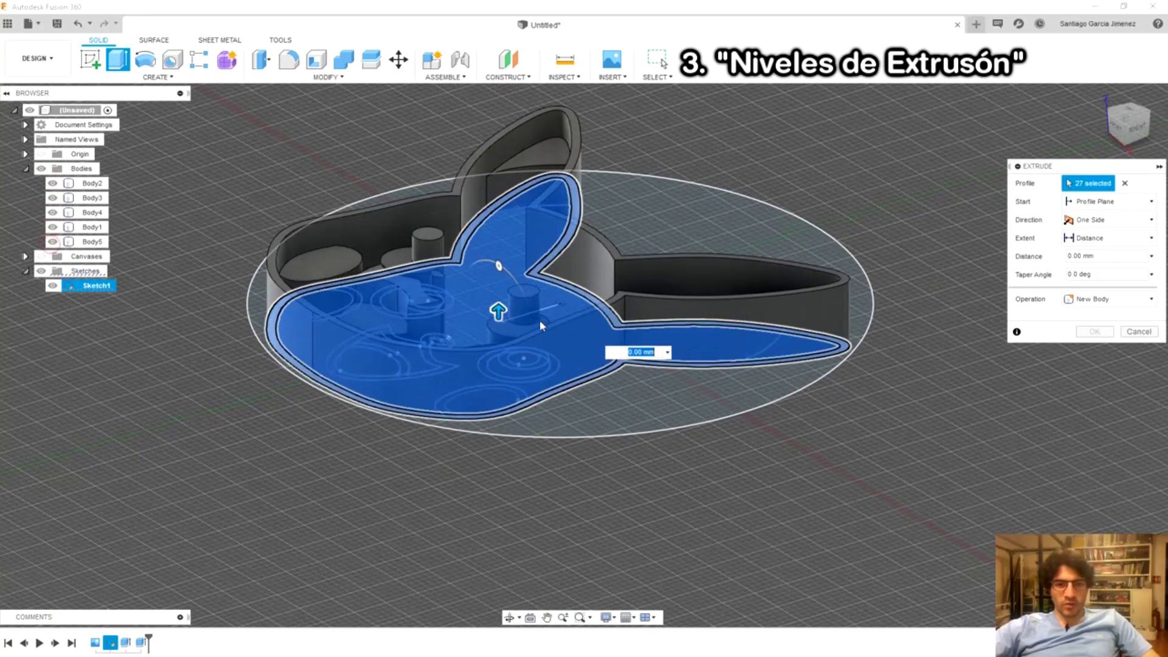
{"action": "middle_click_drag", "start_coordinate": [539, 320], "coordinate": [529, 399], "text": "shift"}
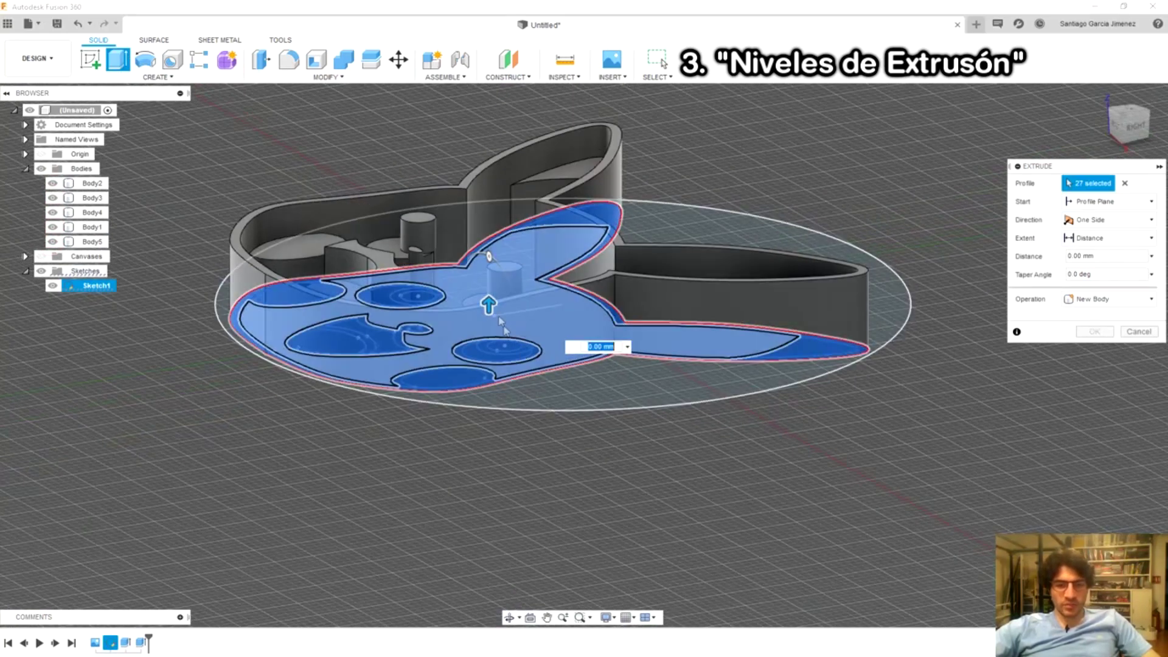
{"action": "left_click_drag", "start_coordinate": [489, 305], "coordinate": [489, 338]}
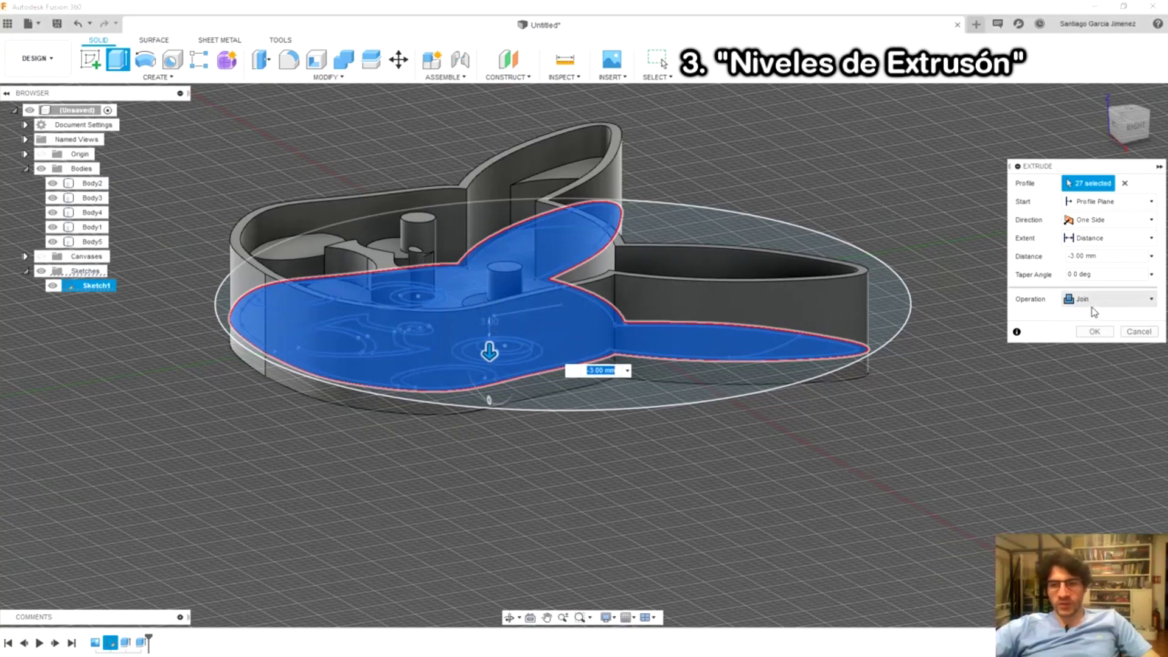
{"action": "left_click", "coordinate": [1094, 332]}
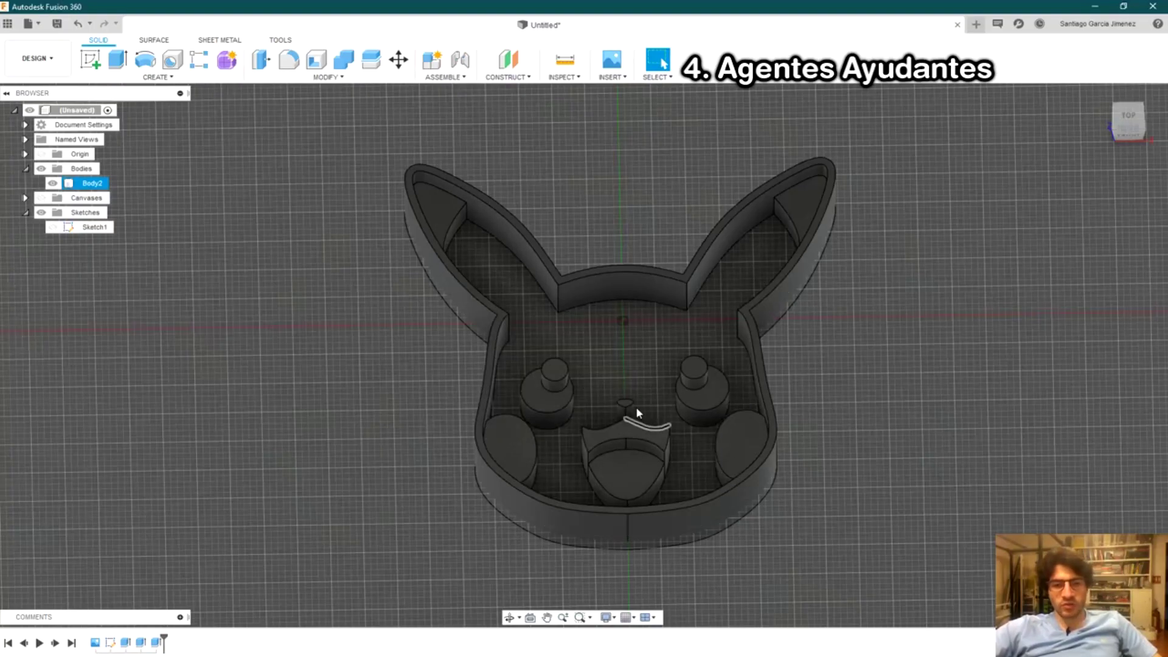
Orbit around the cutter body to inspect its underside and front-top view.
{"action": "left_click", "coordinate": [851, 423]}
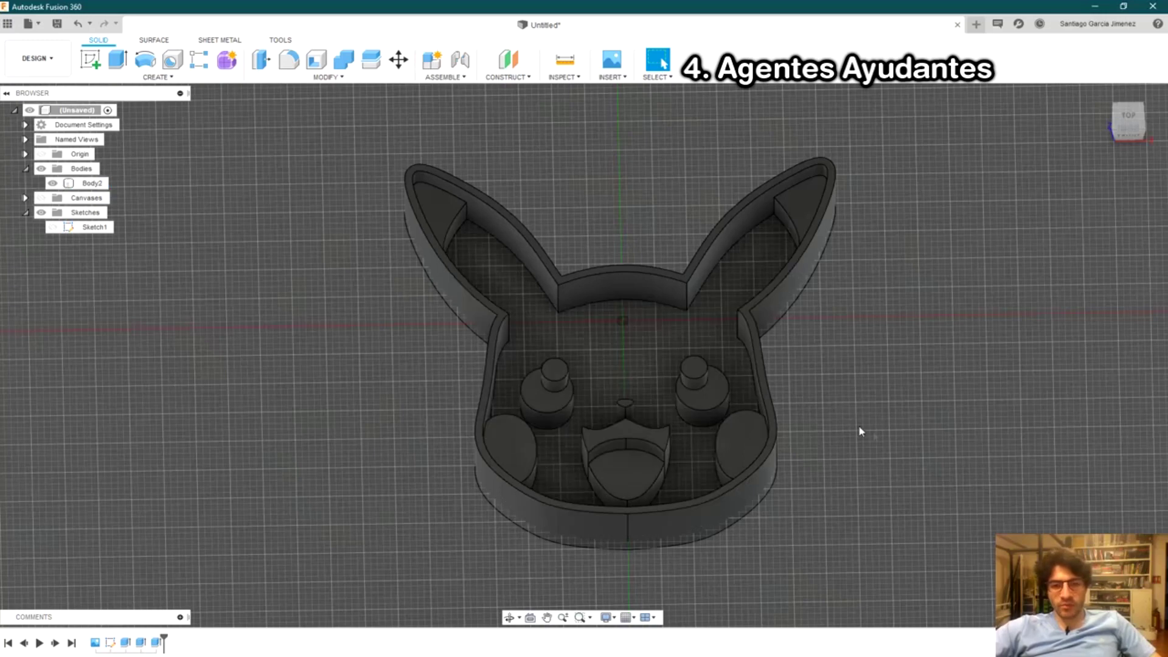
{"action": "middle_click_drag", "start_coordinate": [851, 423], "coordinate": [847, 412]}
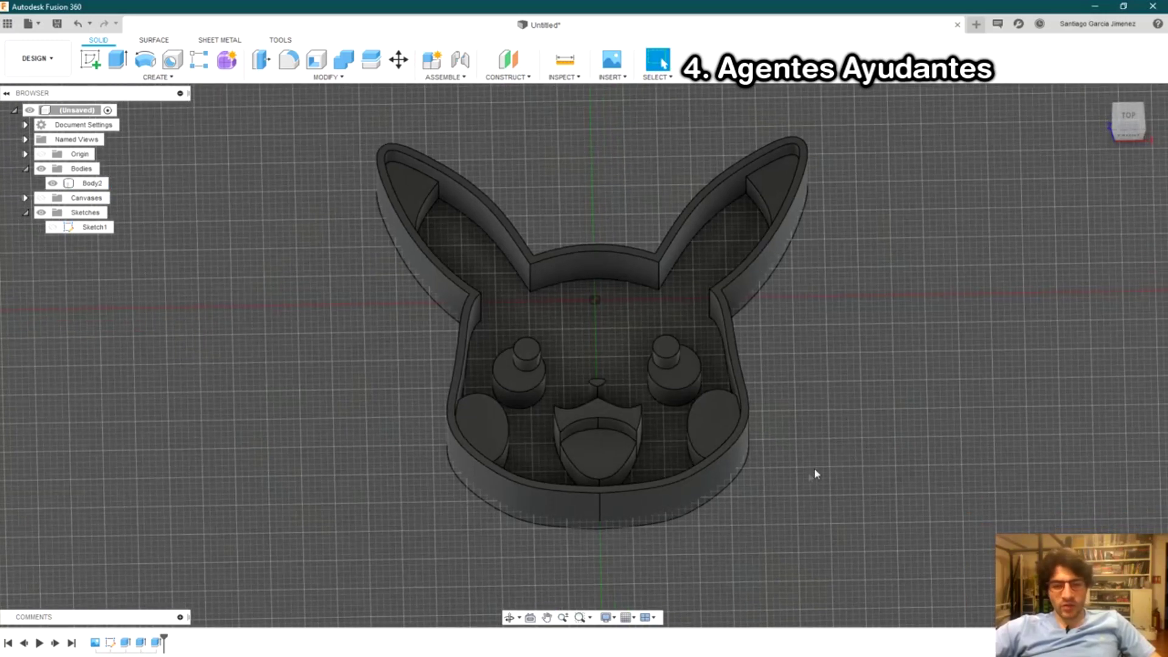
{"action": "middle_click_drag", "start_coordinate": [848, 456], "coordinate": [787, 247], "text": "shift"}
{"action": "left_click", "coordinate": [655, 235]}
{"action": "mouse_move", "coordinate": [743, 209]}
{"action": "middle_mouse_down", "text": "shift"}
{"action": "mouse_move", "coordinate": [749, 316]}
{"action": "mouse_move", "coordinate": [825, 465]}
{"action": "mouse_move", "coordinate": [872, 437]}
{"action": "middle_mouse_up", "text": "shift"}
{"action": "left_click", "coordinate": [825, 465]}
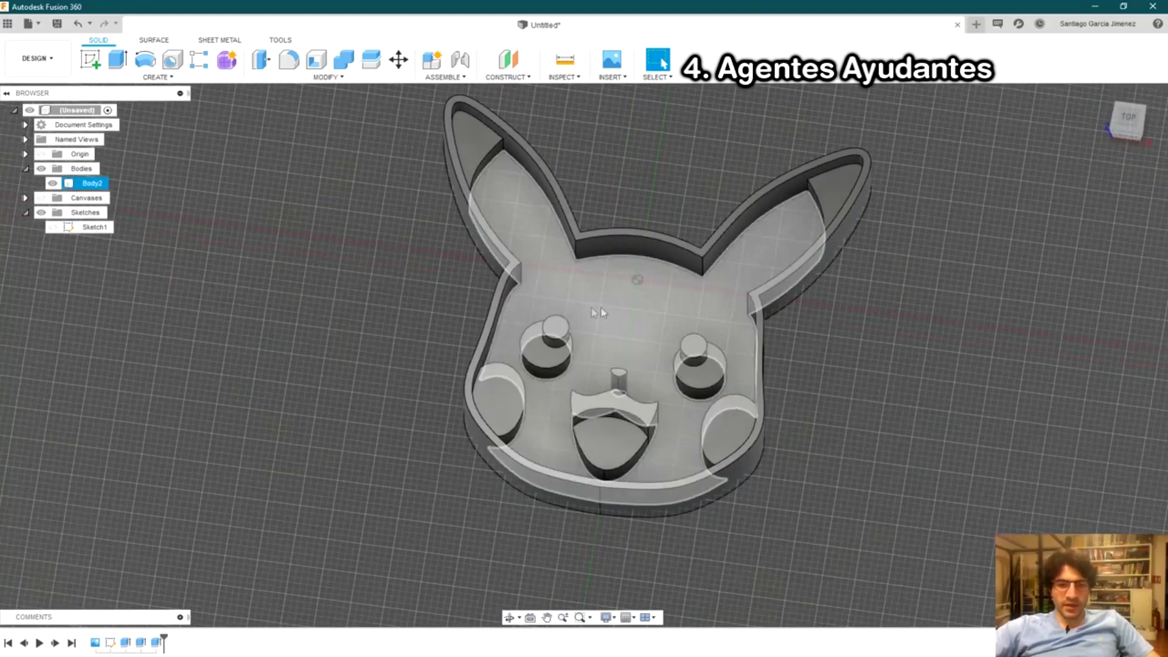
Start a sketch on the cutter's flat base face and place circles across the Pikachu face.
{"action": "left_click", "coordinate": [92, 61]}
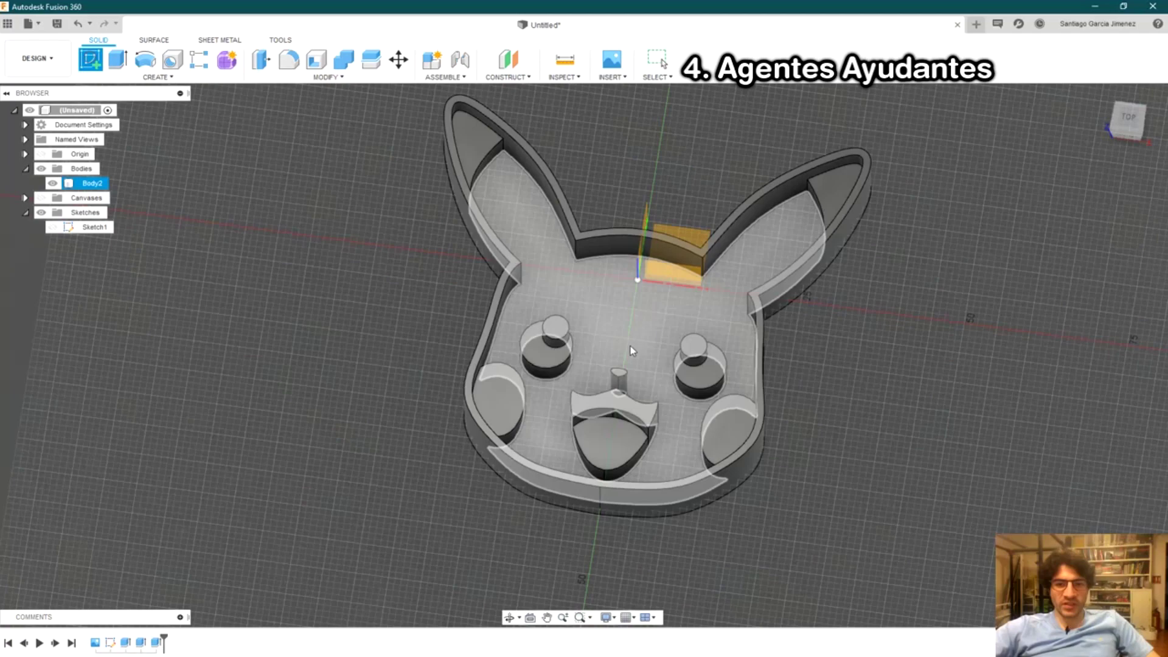
{"action": "left_click", "coordinate": [607, 314]}
{"action": "scroll", "coordinate": [496, 310], "scroll_direction": "up", "scroll_amount": 3}
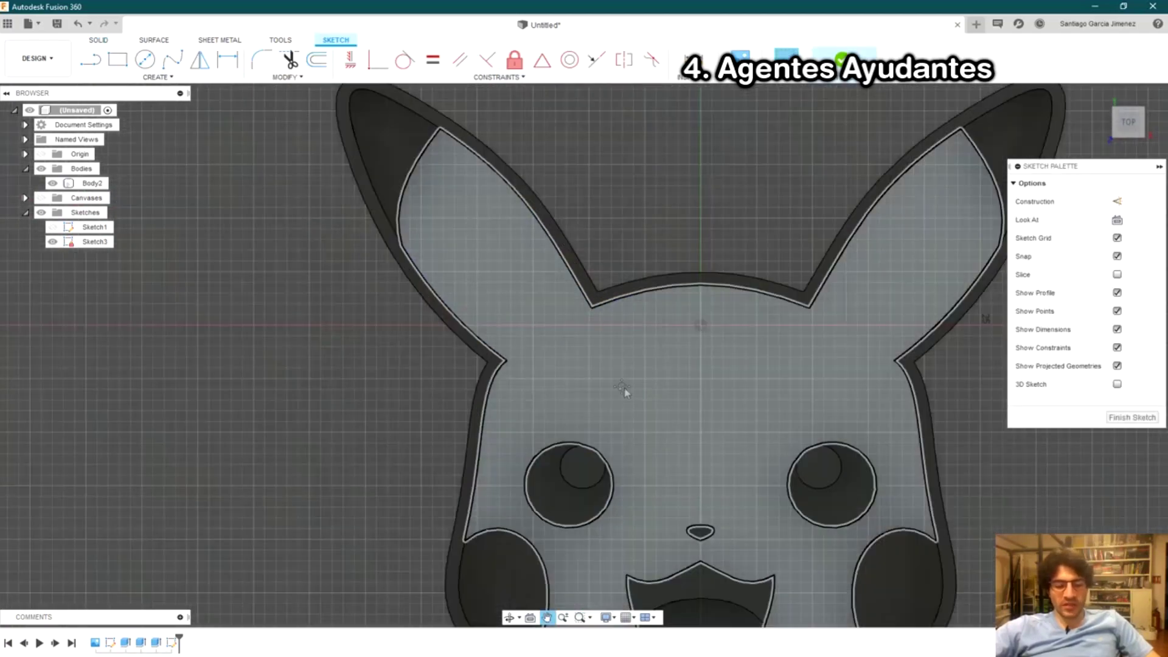
{"action": "middle_click_drag", "start_coordinate": [625, 393], "coordinate": [546, 407]}
{"action": "key", "text": "c"}
{"action": "left_click", "coordinate": [397, 242]}
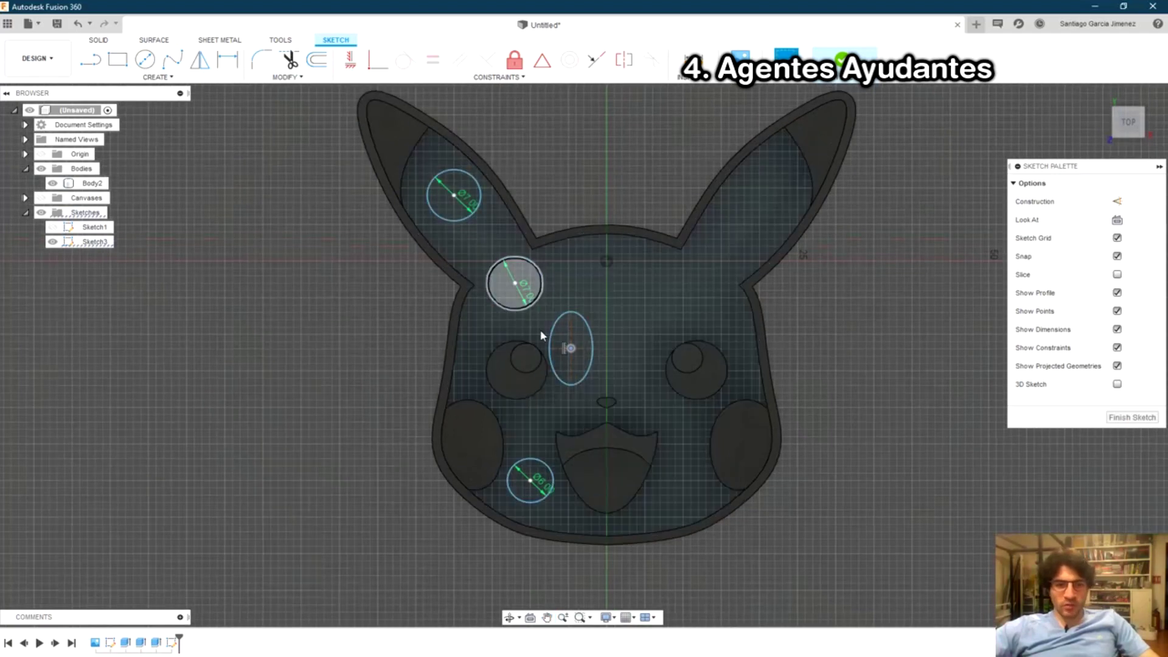
{"action": "scroll", "coordinate": [650, 360], "scroll_direction": "up", "scroll_amount": 3}
Draw a short vertical line down from the sketch origin and finish the sketch.
{"action": "key", "text": "l"}
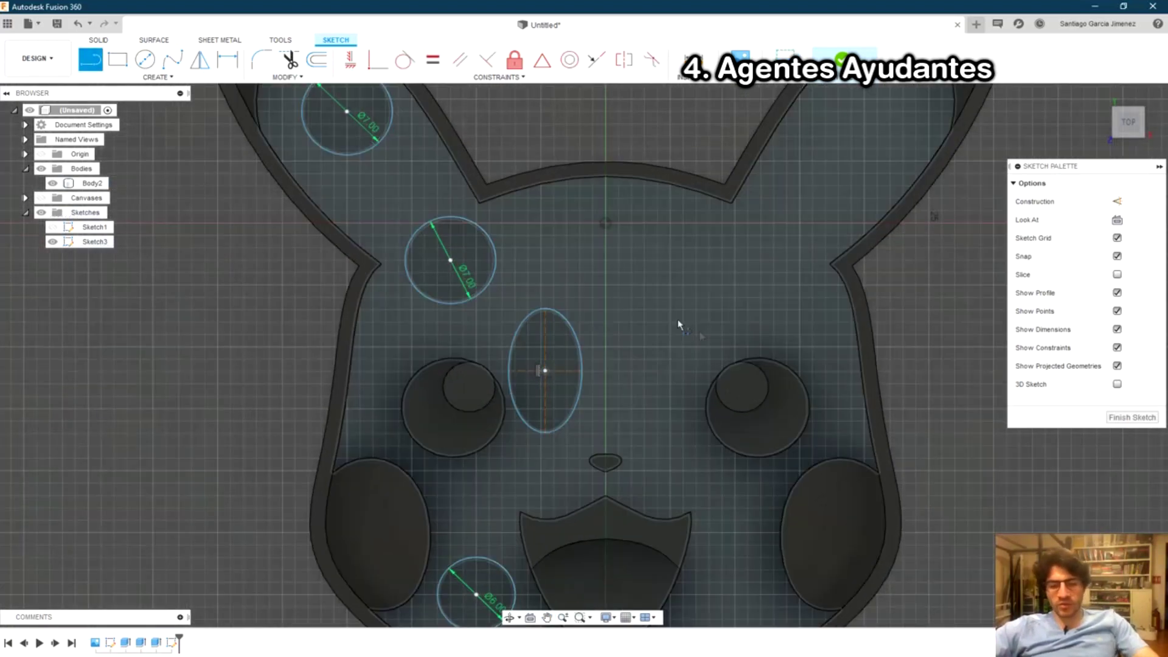
{"action": "left_click", "coordinate": [606, 224]}
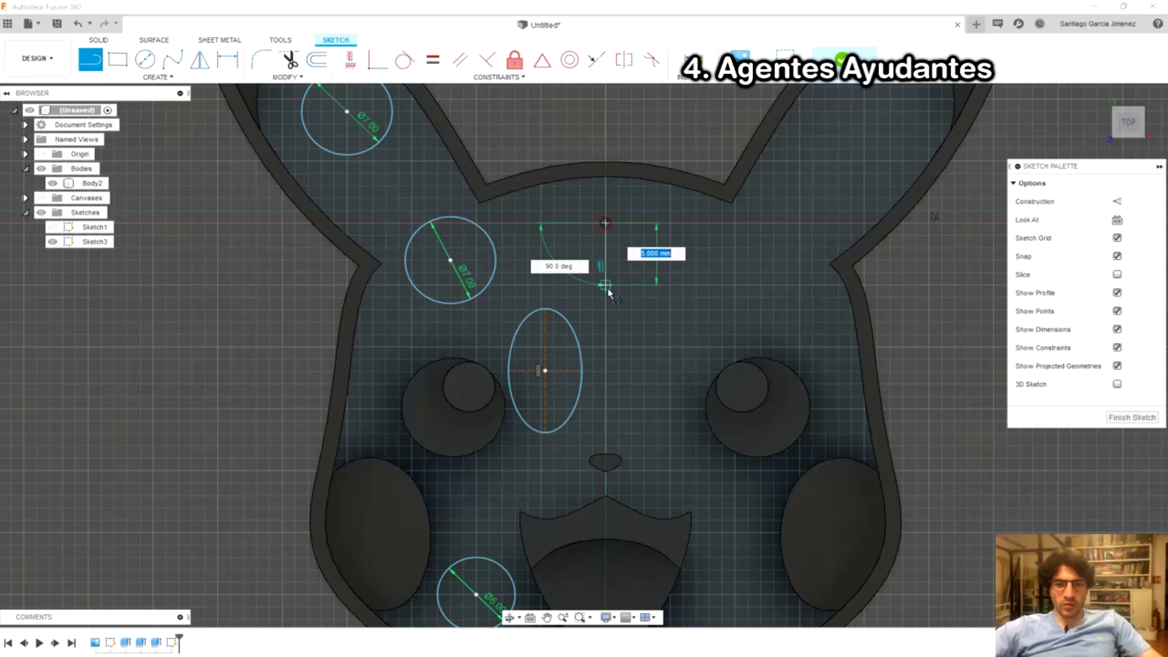
{"action": "left_click", "coordinate": [605, 284]}
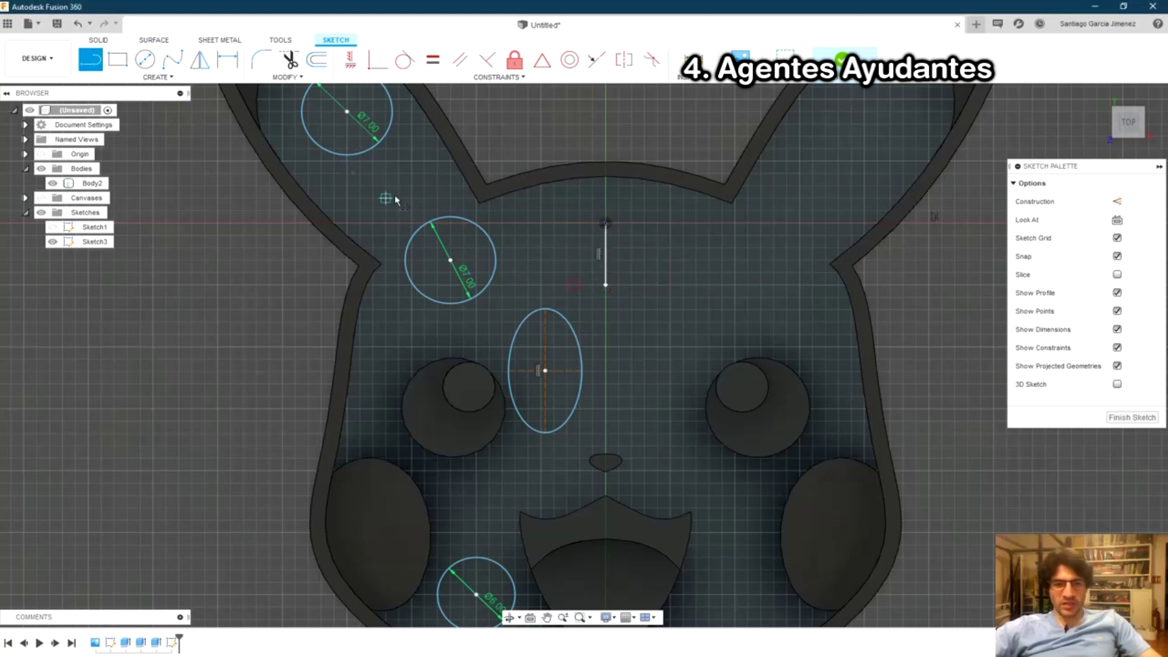
{"action": "scroll", "coordinate": [397, 200], "scroll_direction": "down", "scroll_amount": 2}
{"action": "middle_click_drag", "start_coordinate": [489, 411], "coordinate": [544, 418]}
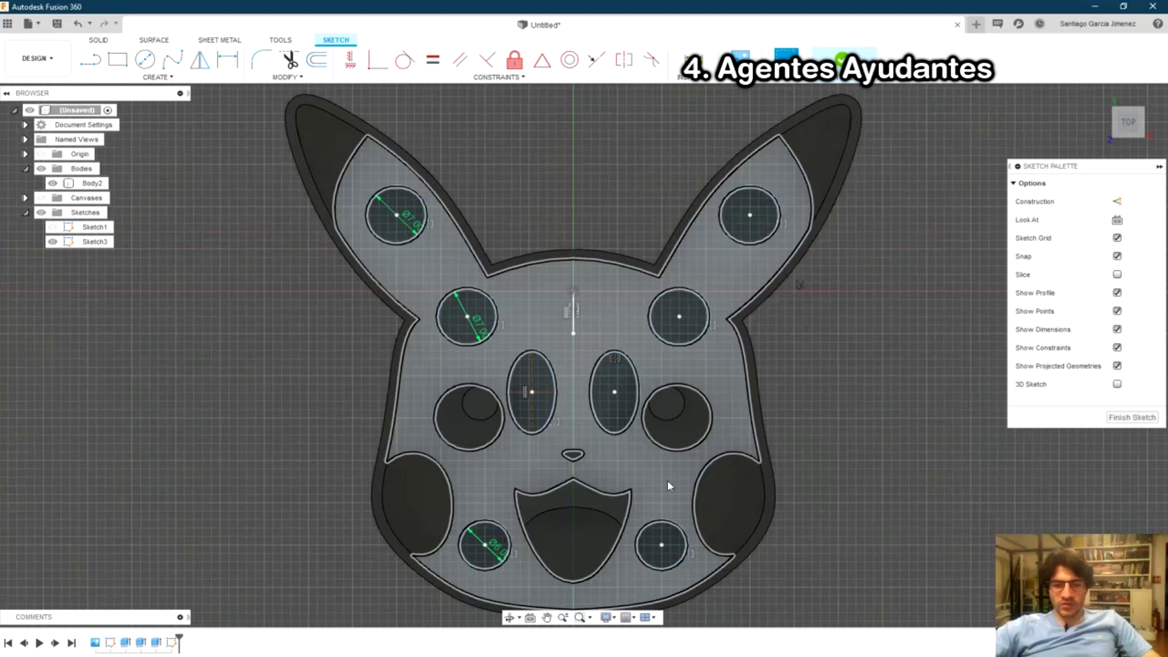
{"action": "left_click", "coordinate": [841, 61]}
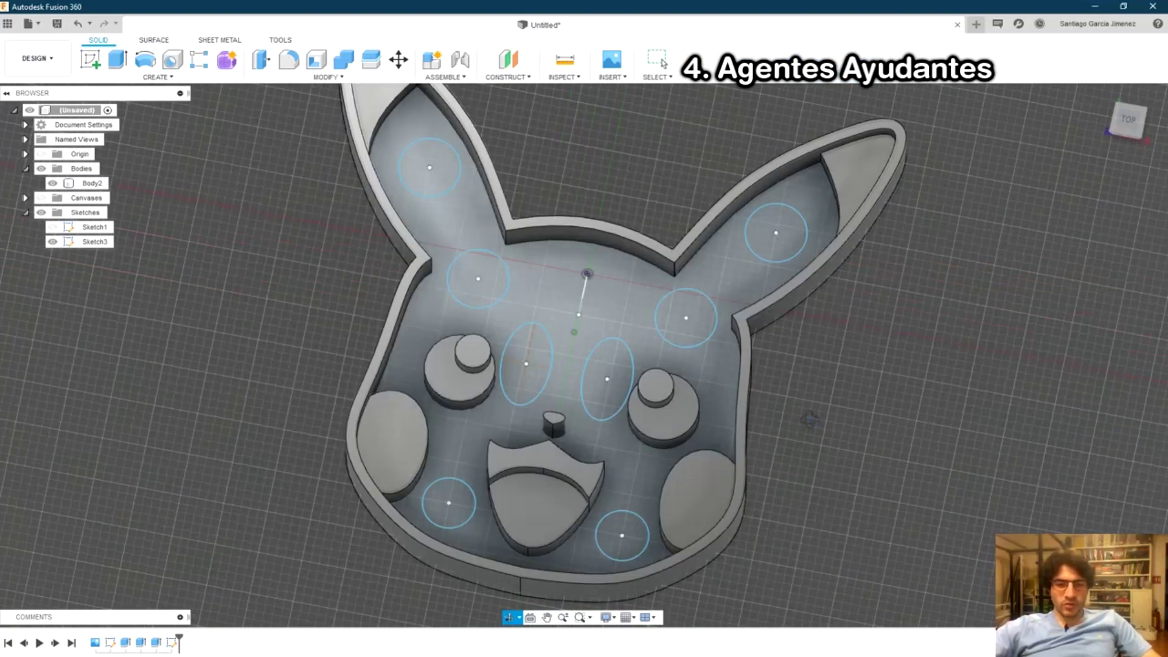
Start Press Pull and select the eight circle and ellipse profiles on the base.
{"action": "mouse_move", "coordinate": [865, 456]}
{"action": "middle_mouse_down", "text": "shift"}
{"action": "mouse_move", "coordinate": [770, 412]}
{"action": "mouse_move", "coordinate": [687, 266]}
{"action": "middle_mouse_up", "text": "shift"}
{"action": "key", "text": "q"}
{"action": "left_click", "coordinate": [618, 174]}
{"action": "left_click", "coordinate": [597, 279]}
{"action": "left_click", "coordinate": [583, 374]}
{"action": "left_click", "coordinate": [659, 415]}
{"action": "left_click", "coordinate": [753, 404]}
{"action": "left_click", "coordinate": [876, 378]}
{"action": "left_click", "coordinate": [448, 442]}
Cut the selected profiles -12 mm through the base and inspect the resulting holes.
{"action": "middle_click_drag", "start_coordinate": [609, 426], "coordinate": [548, 366], "text": "shift"}
{"action": "left_click_drag", "start_coordinate": [432, 394], "coordinate": [433, 489]}
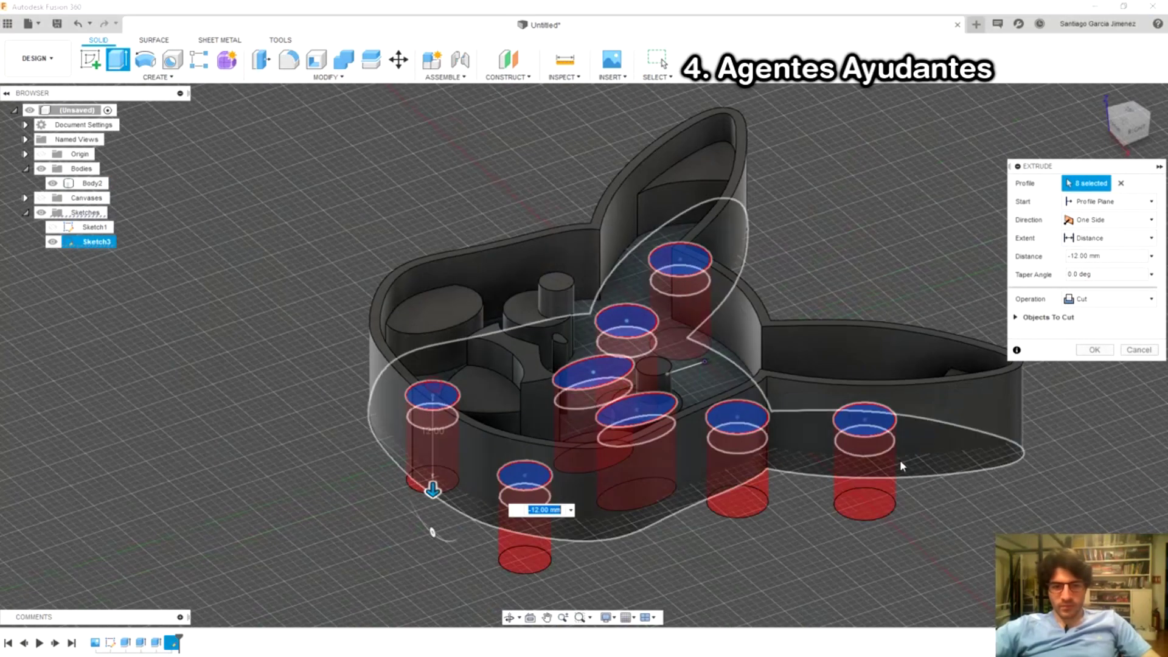
{"action": "left_click", "coordinate": [1096, 350]}
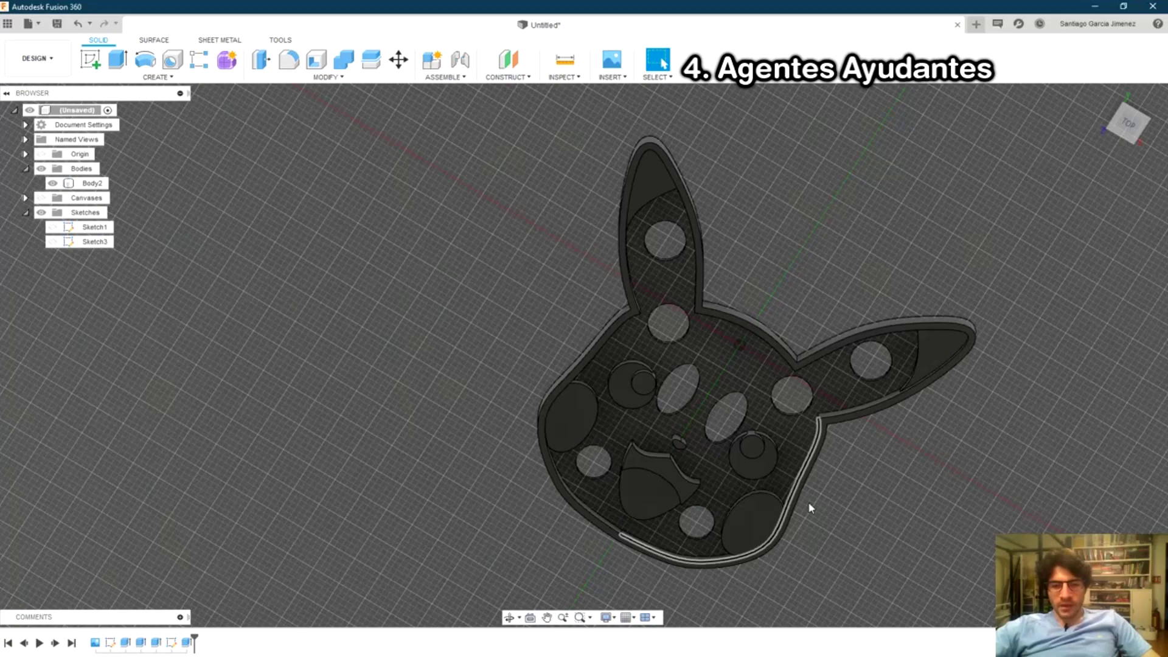
{"action": "middle_click_drag", "start_coordinate": [808, 504], "coordinate": [783, 556], "text": "shift"}
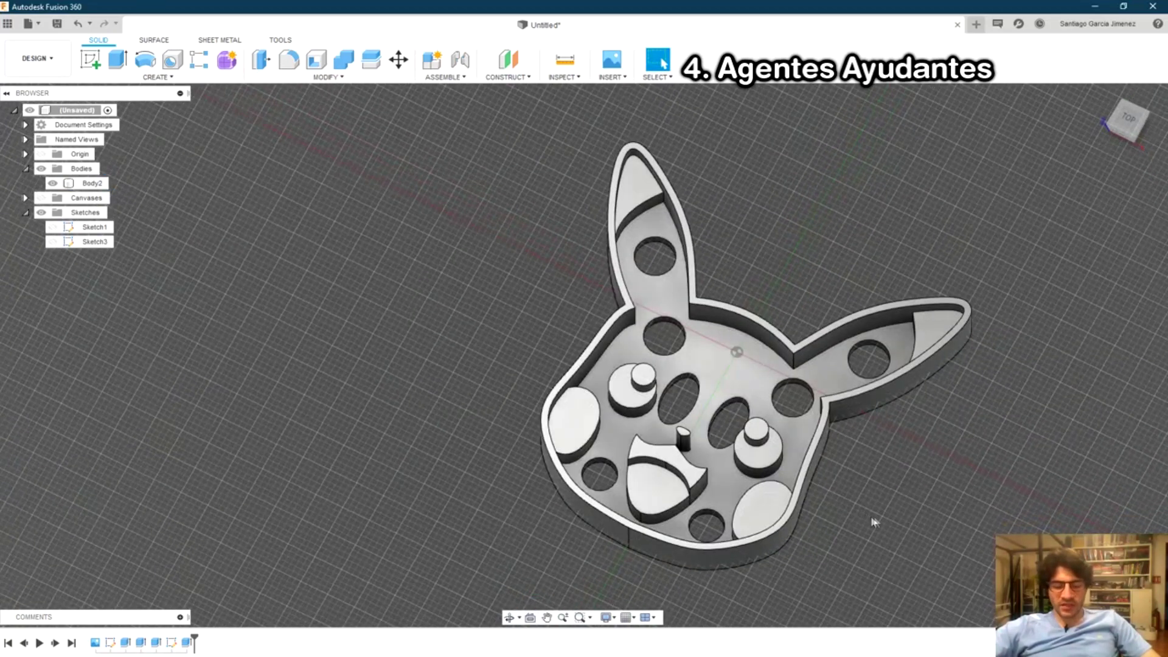
{"action": "middle_click_drag", "start_coordinate": [852, 530], "coordinate": [963, 306], "text": "shift"}
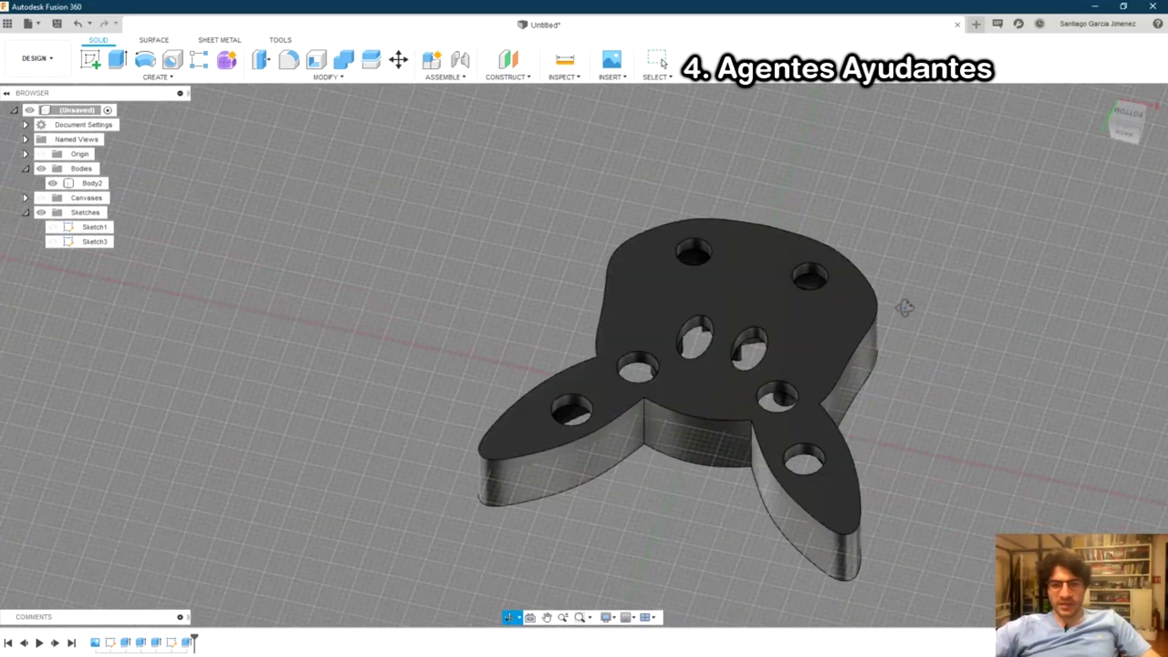
Create a new sketch on the base's flat face.
{"action": "left_click", "coordinate": [772, 413]}
{"action": "middle_click_drag", "start_coordinate": [772, 414], "coordinate": [704, 439], "text": "shift"}
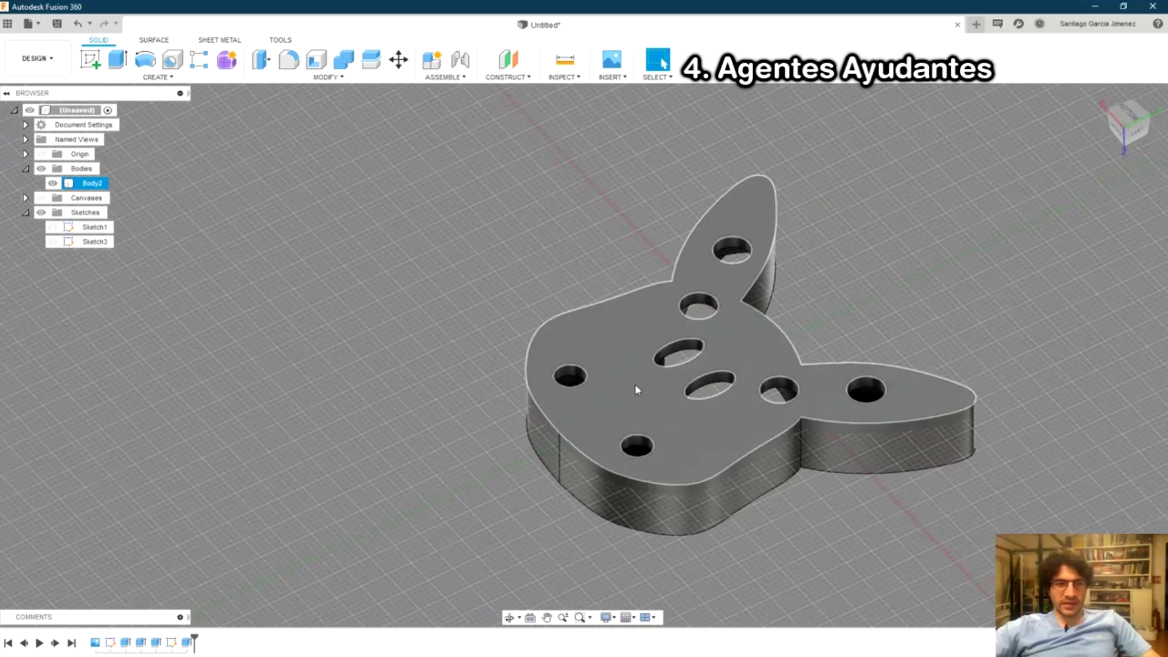
{"action": "left_click", "coordinate": [391, 344]}
{"action": "left_click", "coordinate": [93, 61]}
{"action": "left_click", "coordinate": [618, 390]}
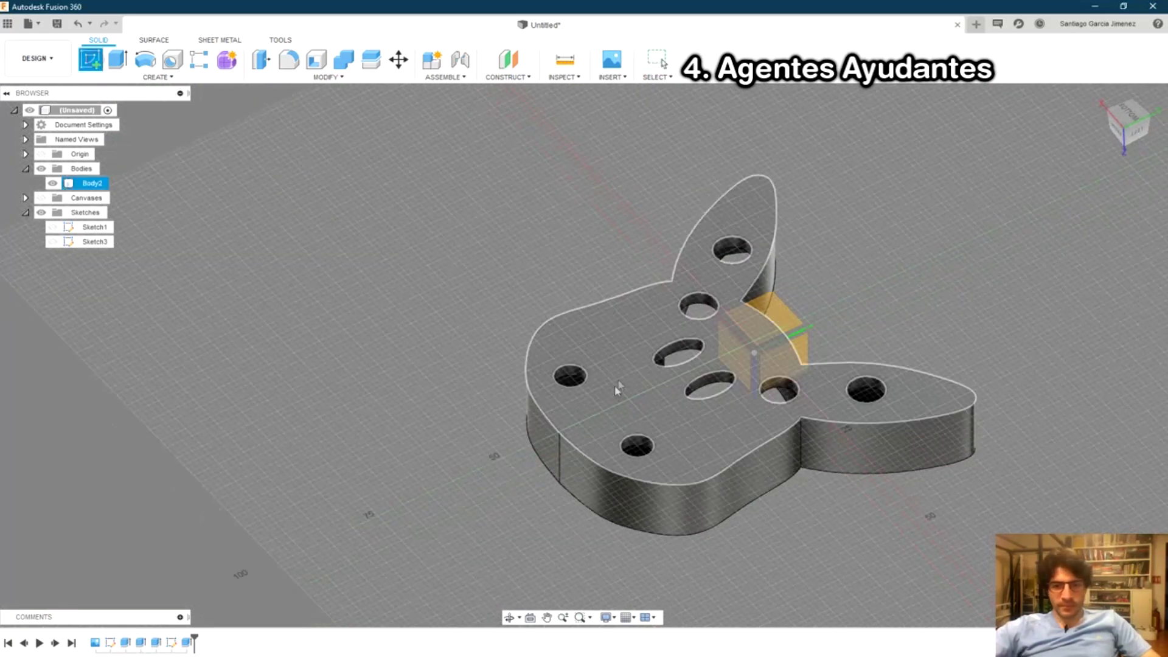
{"action": "left_click", "coordinate": [623, 415]}
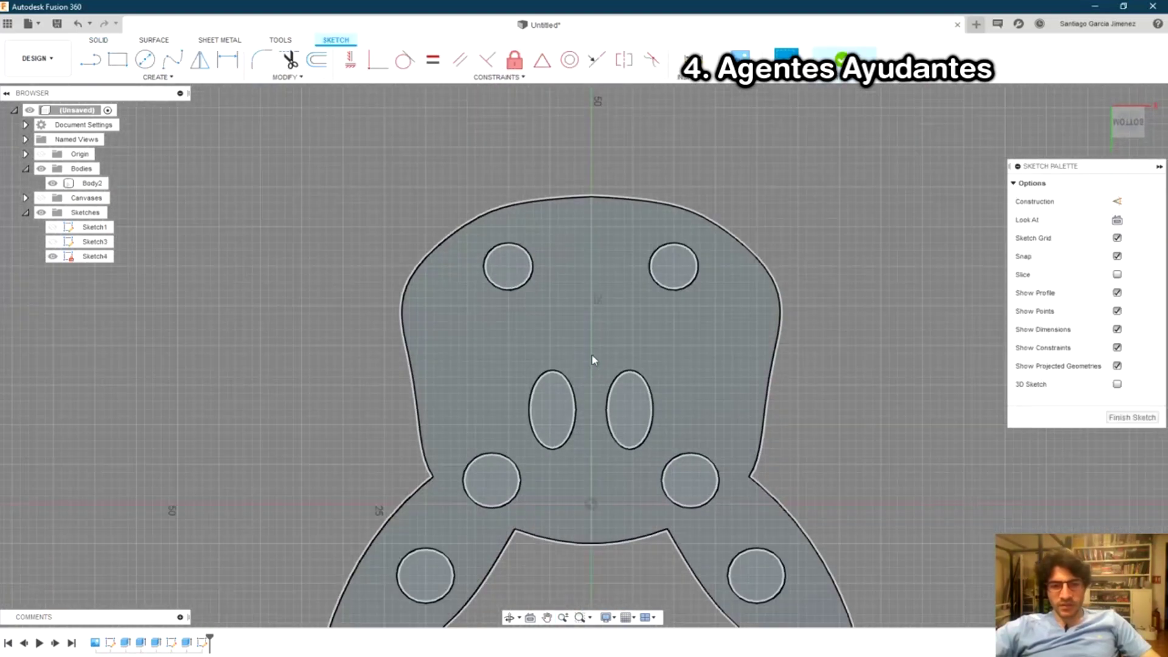
Draw a centred 30 × 8 mm rectangle on the base and begin extruding it.
{"action": "type", "text": "srec"}
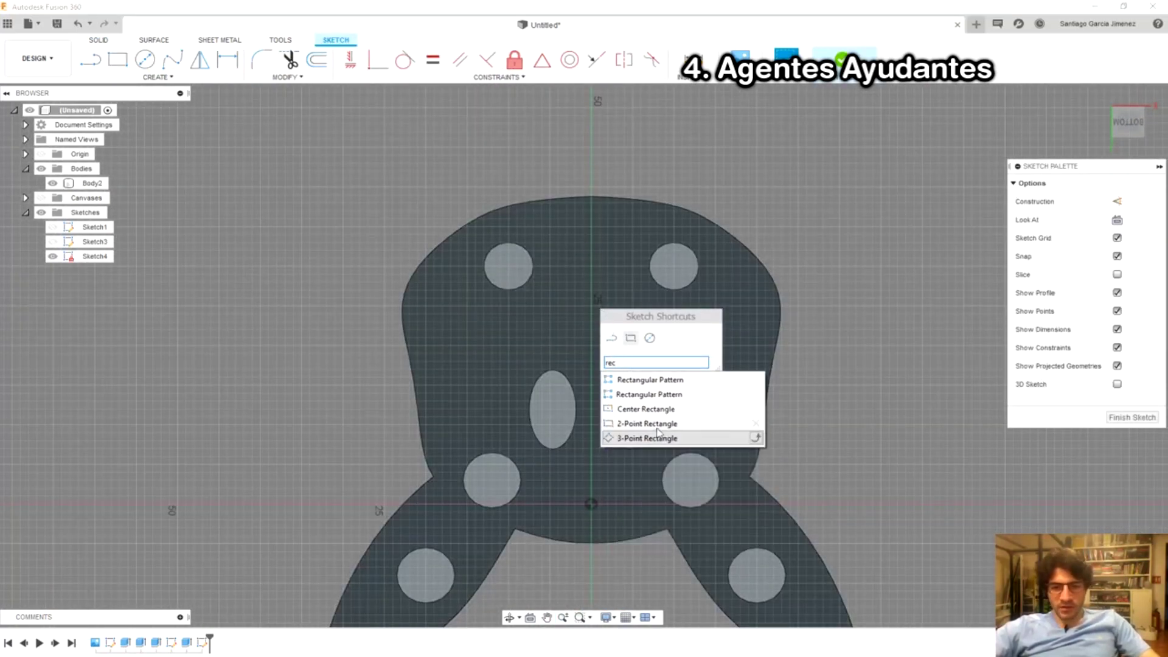
{"action": "left_click", "coordinate": [663, 410]}
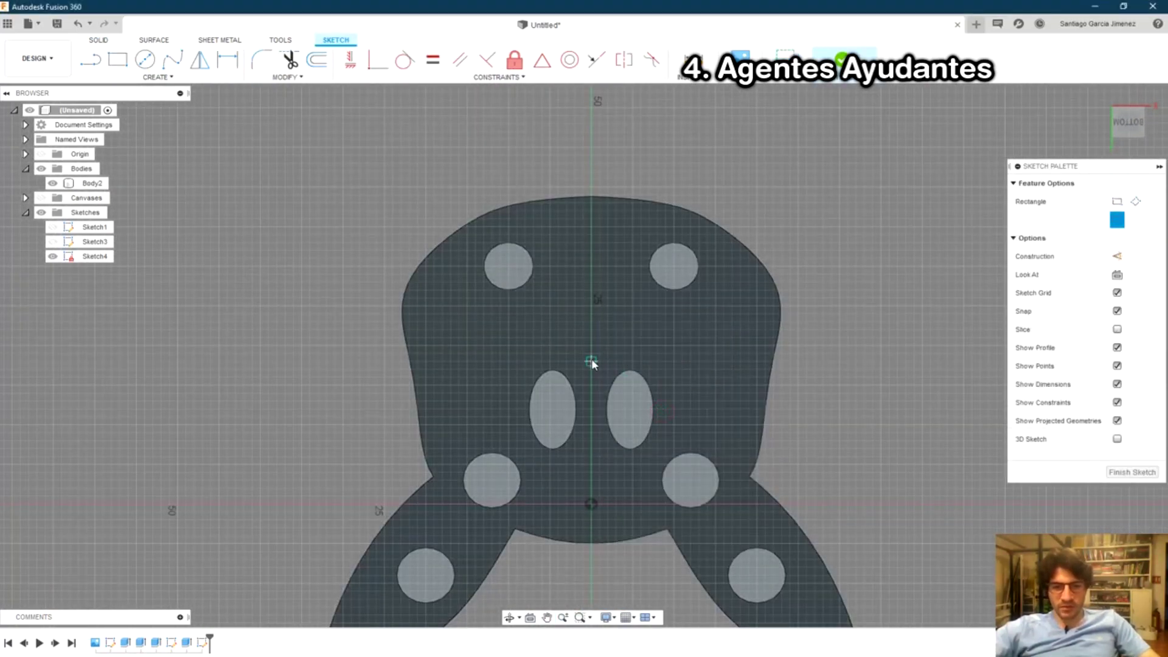
{"action": "left_click", "coordinate": [592, 359]}
{"action": "type", "text": "30"}
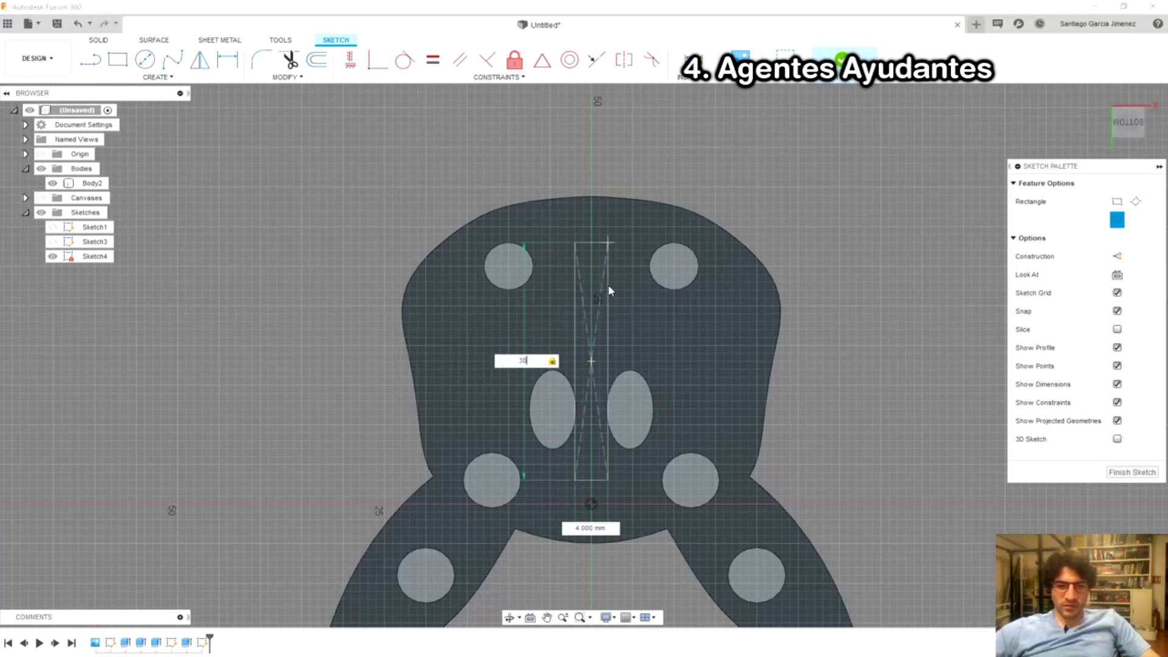
{"action": "key", "text": "Tab"}
{"action": "type", "text": "8"}
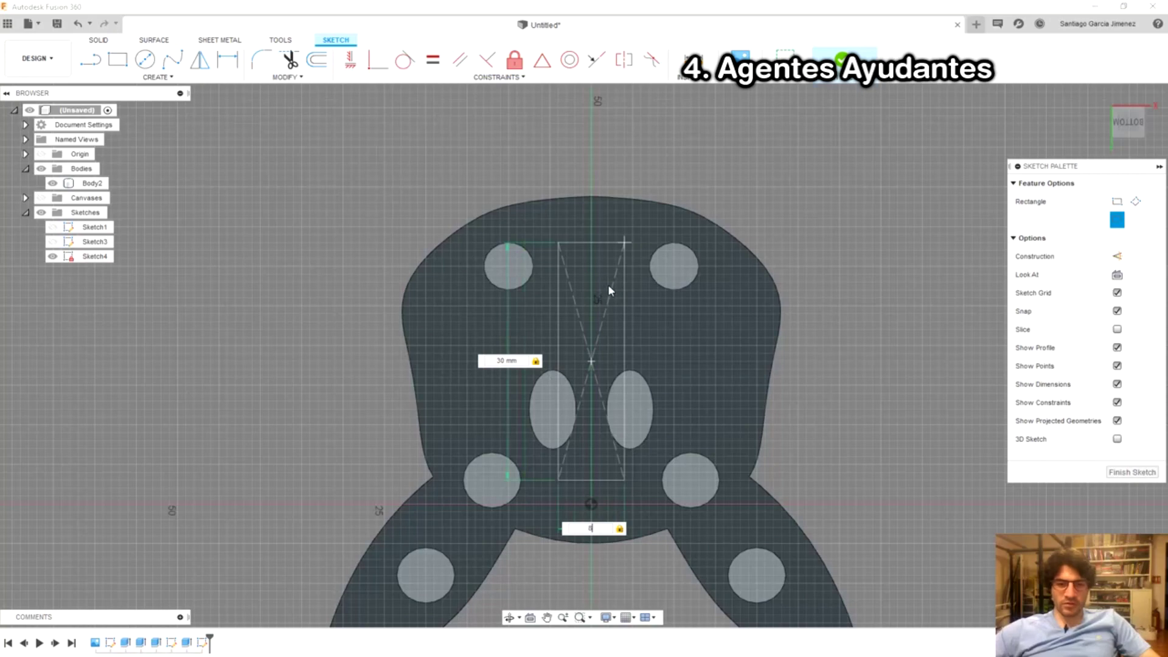
{"action": "key", "text": "Return"}
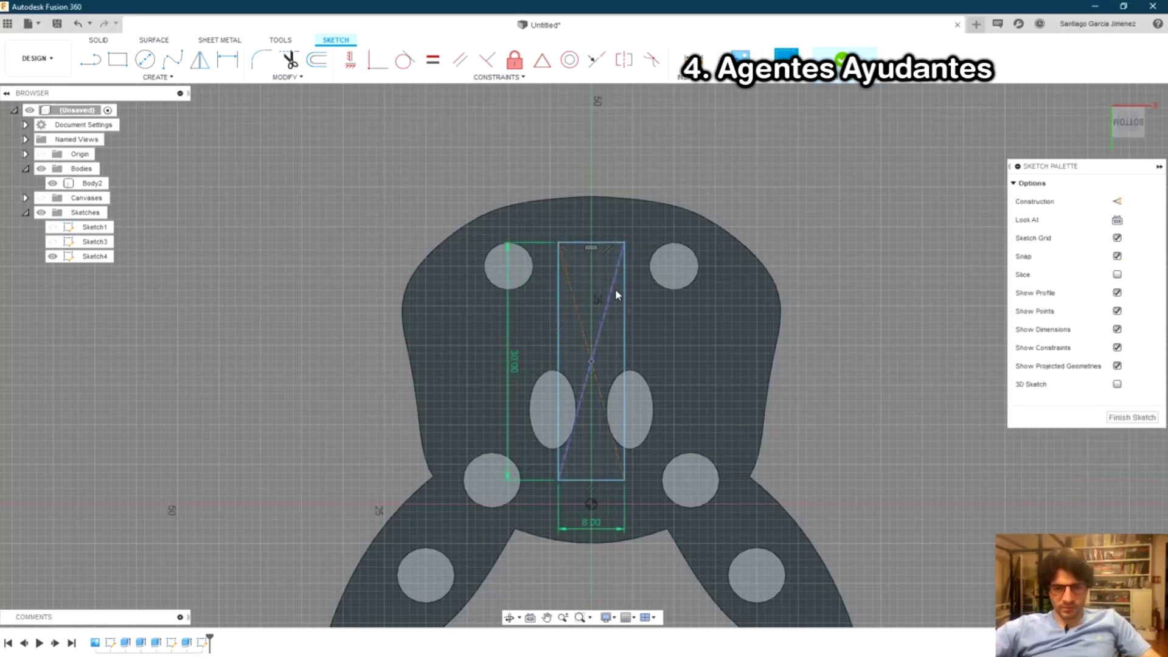
{"action": "left_click", "coordinate": [566, 464]}
{"action": "key", "text": "e"}
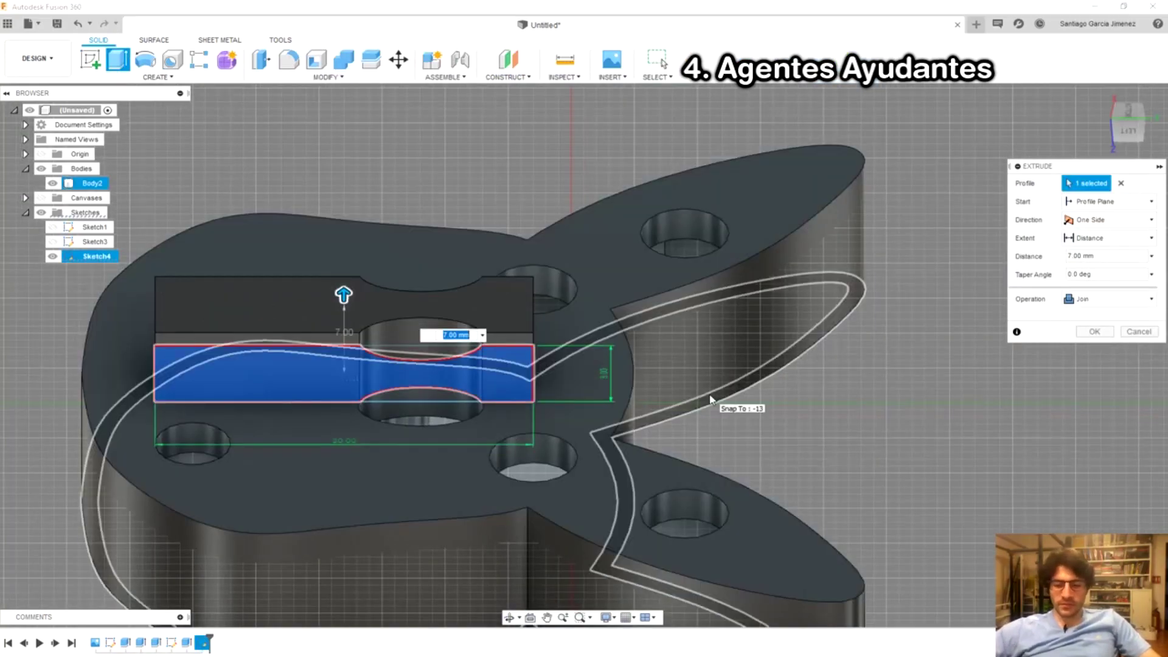
Join the rectangle extrusion as a raised block and fillet its two top edges at 10 mm.
{"action": "key", "text": "Return"}
{"action": "key", "text": "Return"}
{"action": "mouse_move", "coordinate": [710, 396]}
{"action": "middle_mouse_down", "text": "shift"}
{"action": "mouse_move", "coordinate": [637, 418]}
{"action": "mouse_move", "coordinate": [720, 354]}
{"action": "middle_mouse_up", "text": "shift"}
{"action": "key", "text": "f"}
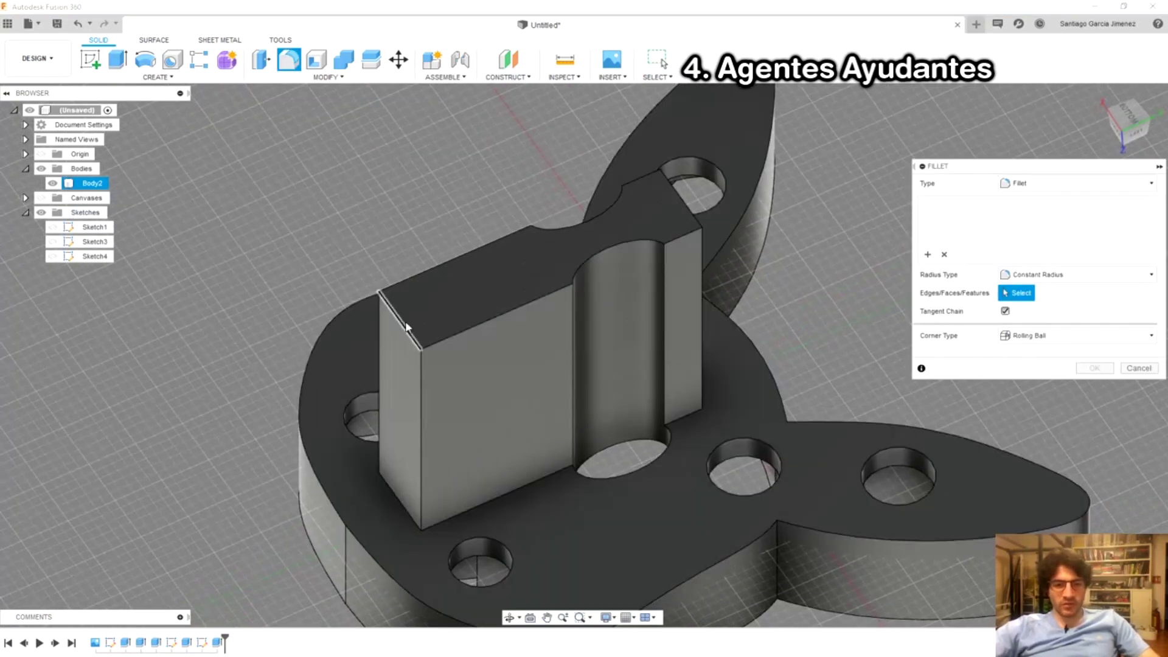
{"action": "left_click", "coordinate": [399, 321]}
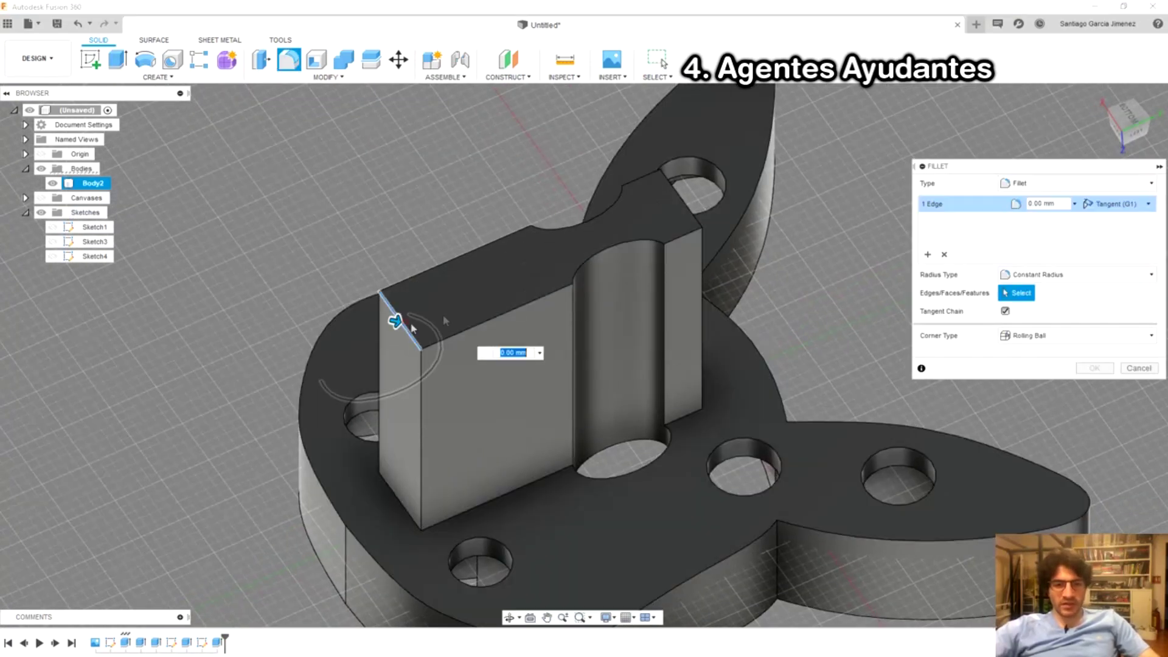
{"action": "left_click", "coordinate": [686, 213]}
{"action": "left_click_drag", "start_coordinate": [687, 190], "coordinate": [682, 216]}
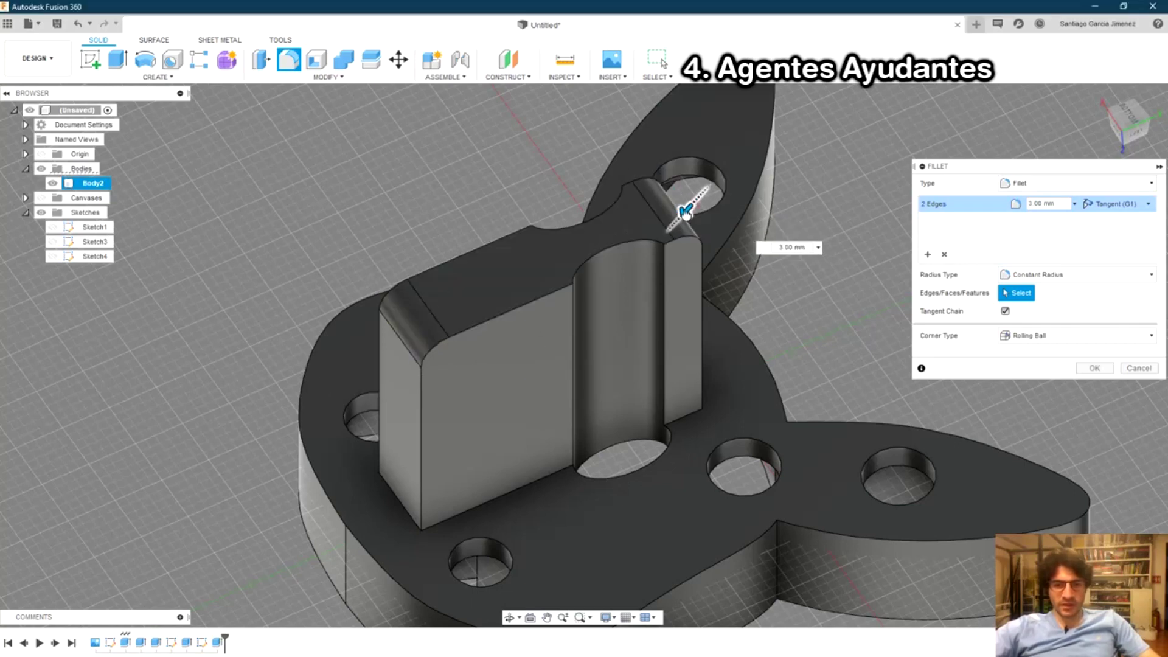
{"action": "type", "text": "10"}
{"action": "key", "text": "Return"}
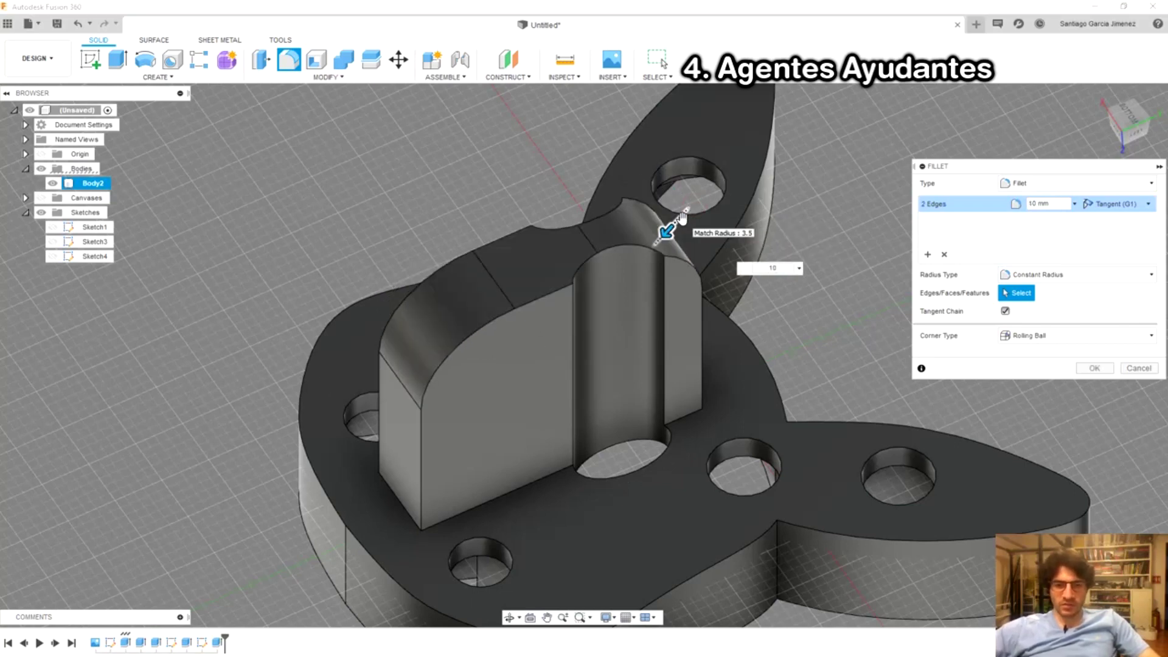
{"action": "key", "text": "Return"}
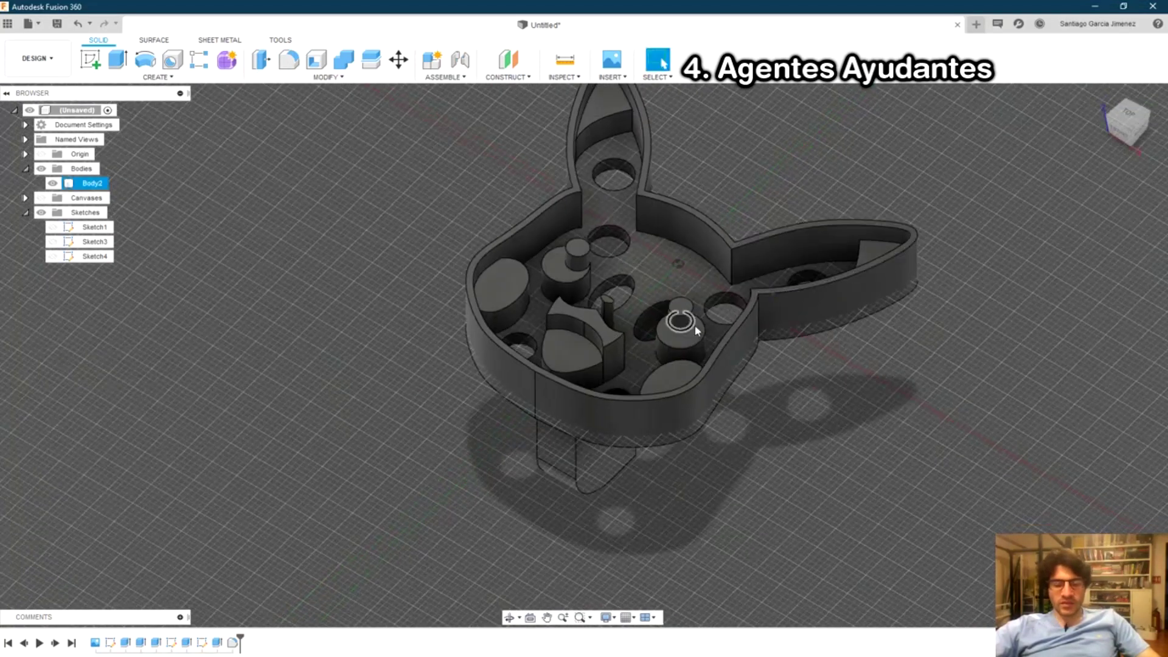
Hide Body2 in the Browser so only the empty ground grid remains.
{"action": "scroll", "coordinate": [695, 325], "scroll_direction": "up", "scroll_amount": 2}
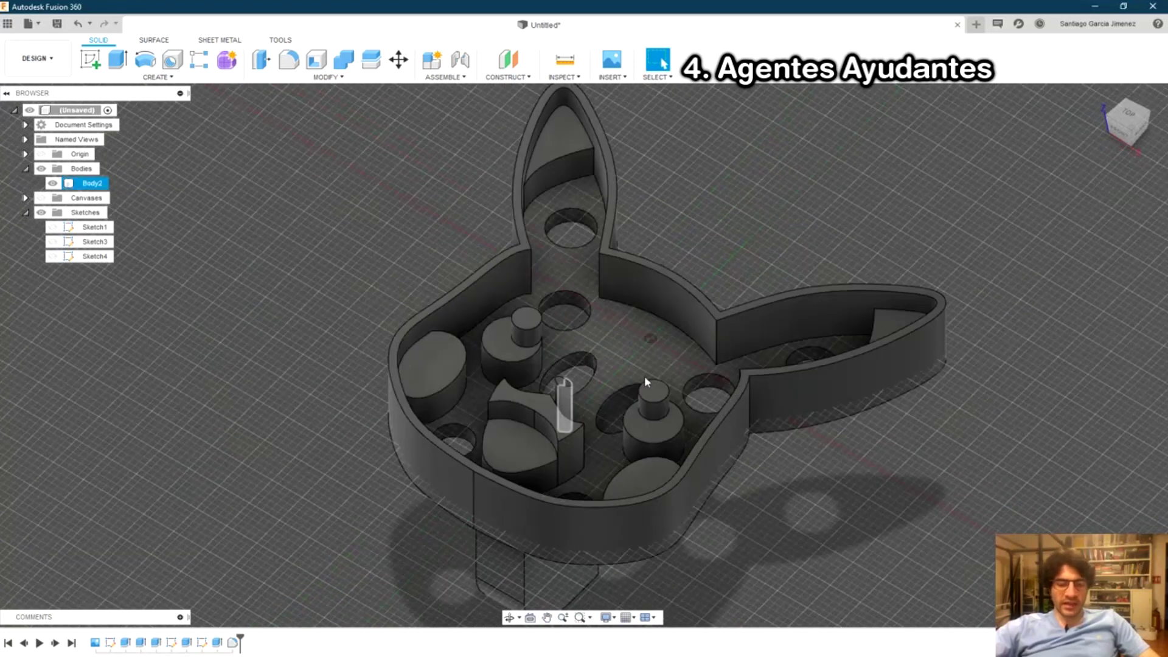
{"action": "left_click", "coordinate": [632, 345]}
{"action": "key", "text": "Escape"}
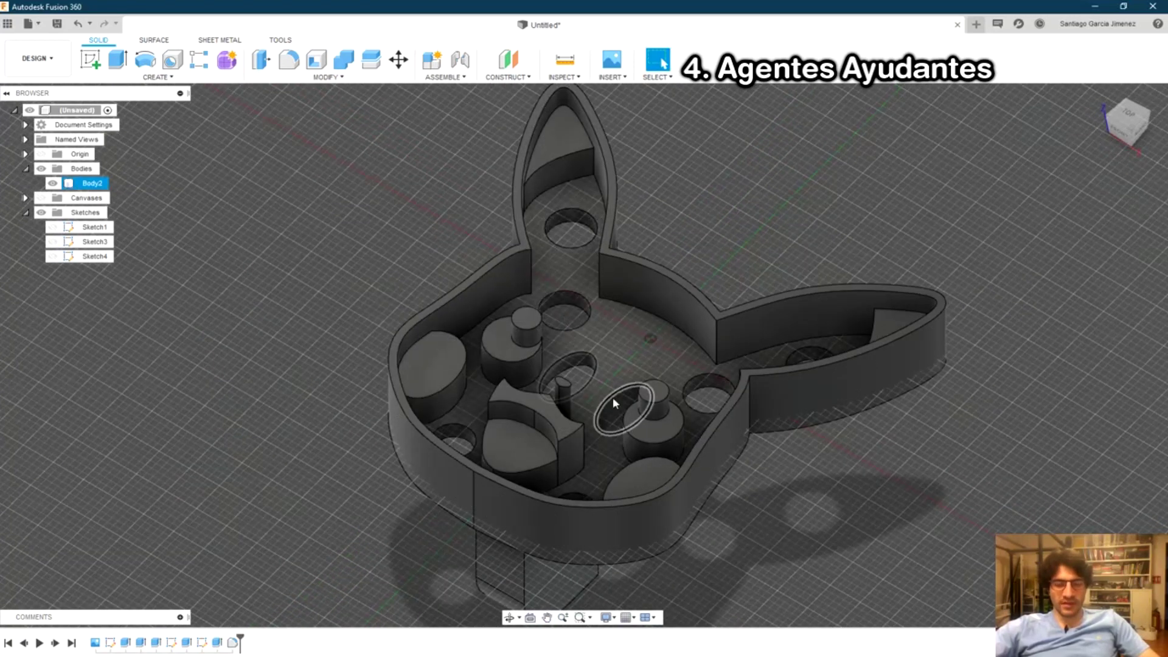
{"action": "scroll", "coordinate": [613, 403], "scroll_direction": "down", "scroll_amount": 3}
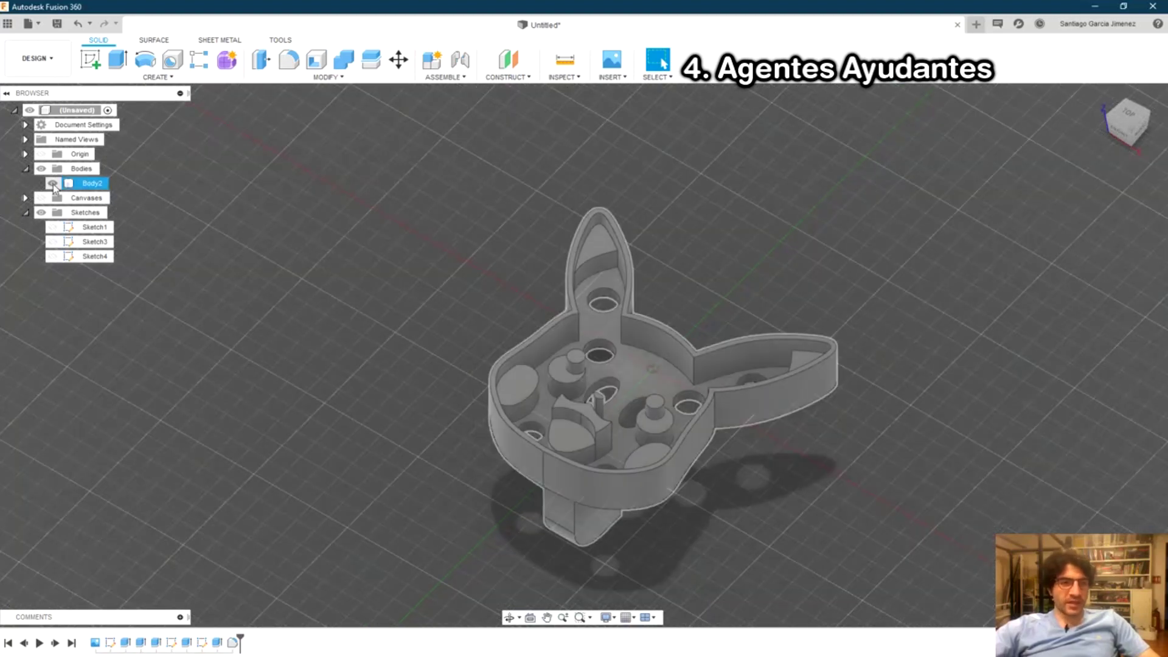
{"action": "left_click", "coordinate": [53, 183]}
{"action": "middle_click_drag", "start_coordinate": [531, 377], "coordinate": [560, 276]}
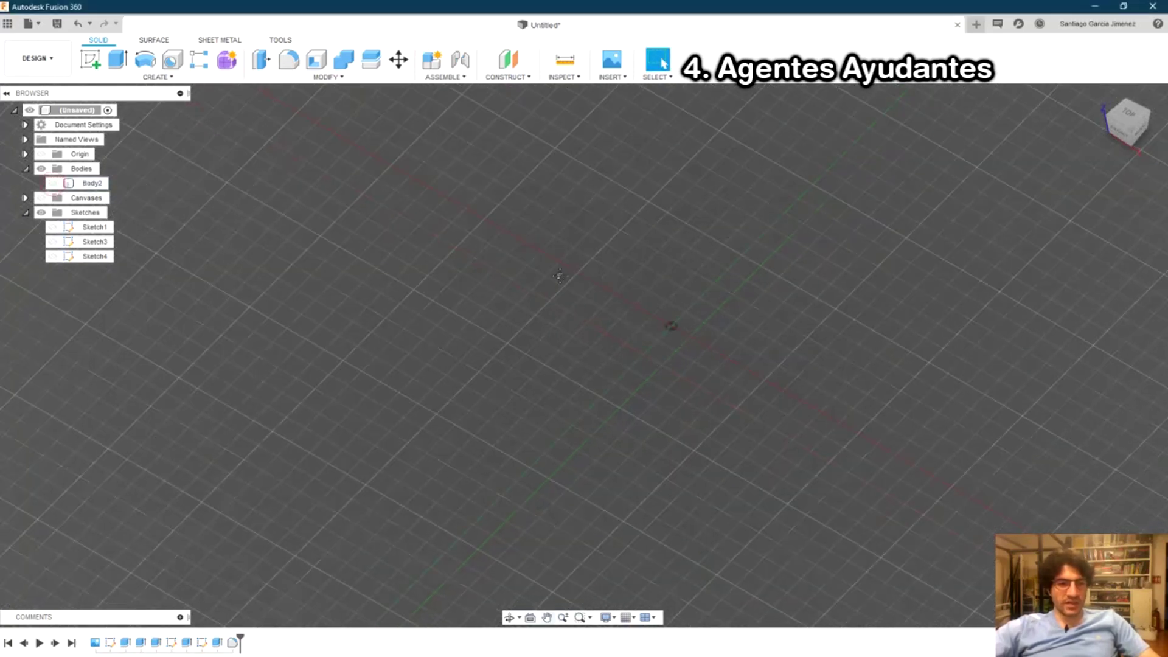
Show Sketch1 and start an extrusion with all 28 sketch profiles selected.
{"action": "left_click", "coordinate": [53, 227]}
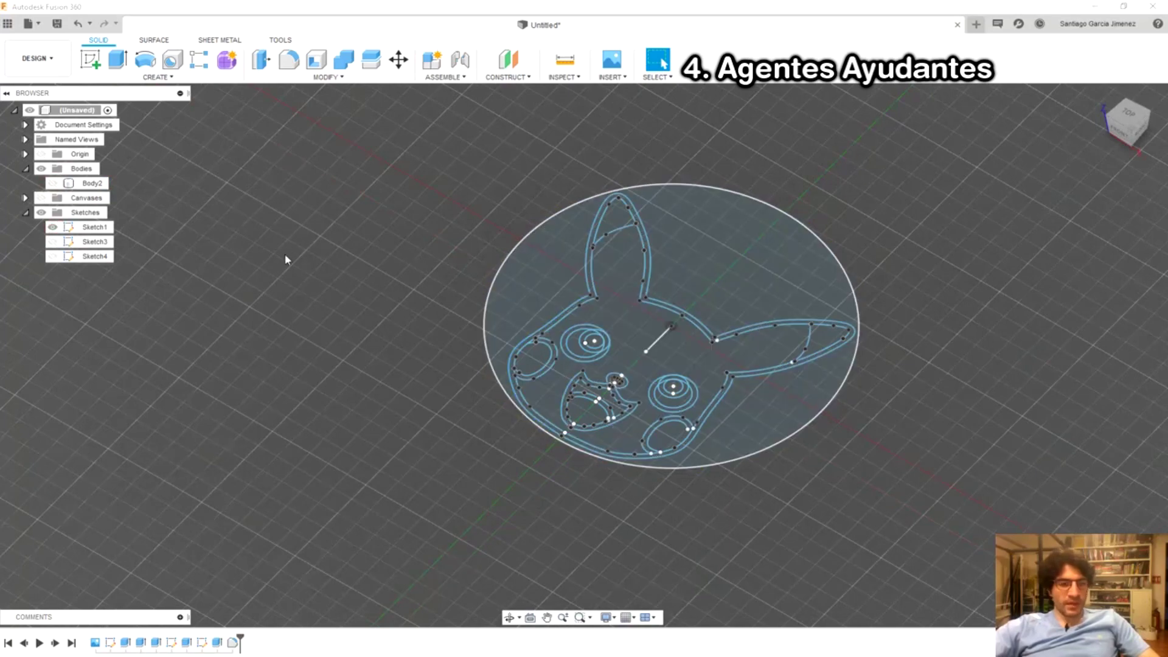
{"action": "middle_click_drag", "start_coordinate": [795, 440], "coordinate": [648, 415], "text": "shift"}
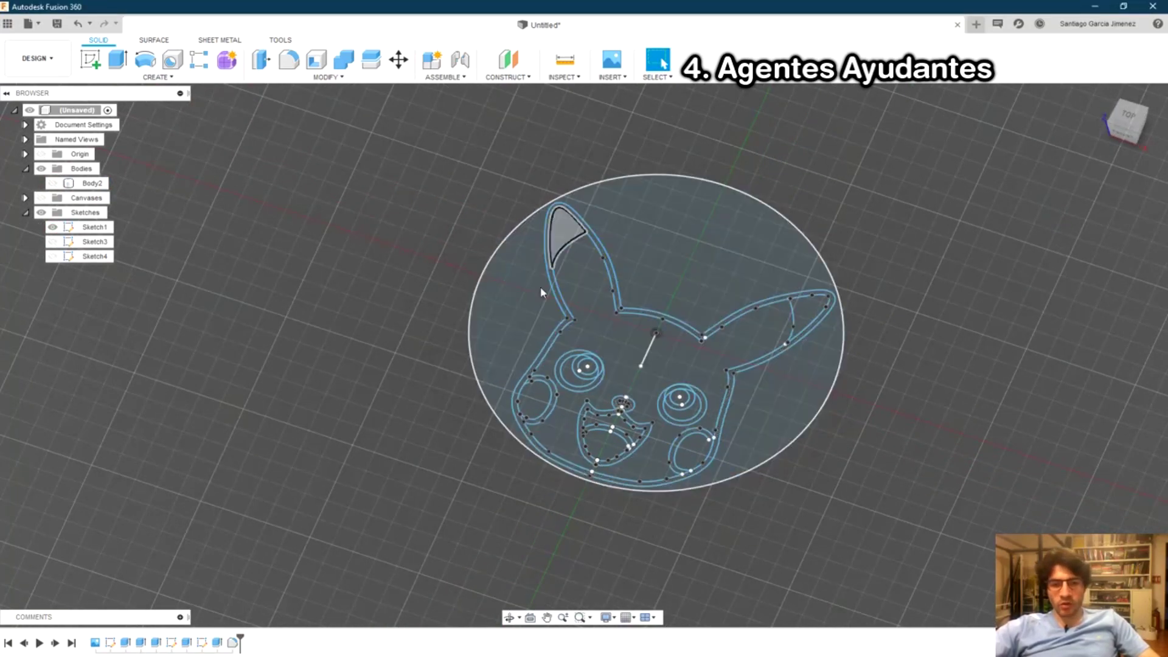
{"action": "key", "text": "e"}
{"action": "left_click_drag", "start_coordinate": [813, 494], "coordinate": [491, 155]}
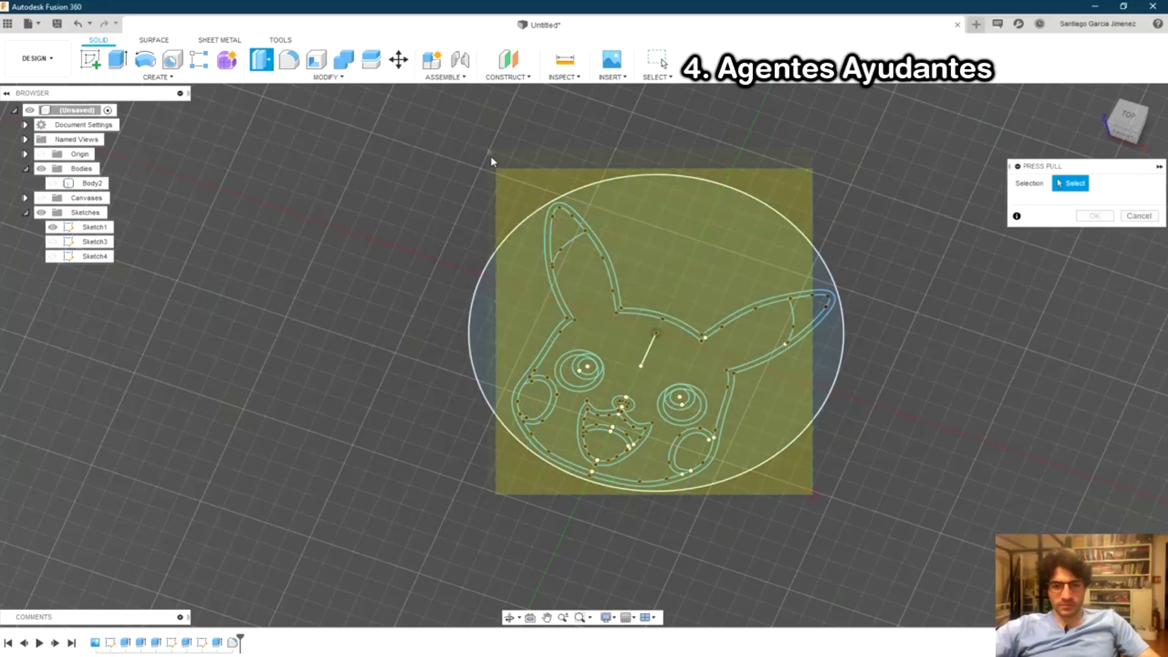
{"action": "left_click", "coordinate": [53, 183]}
{"action": "middle_click_drag", "start_coordinate": [970, 439], "coordinate": [783, 371], "text": "shift"}
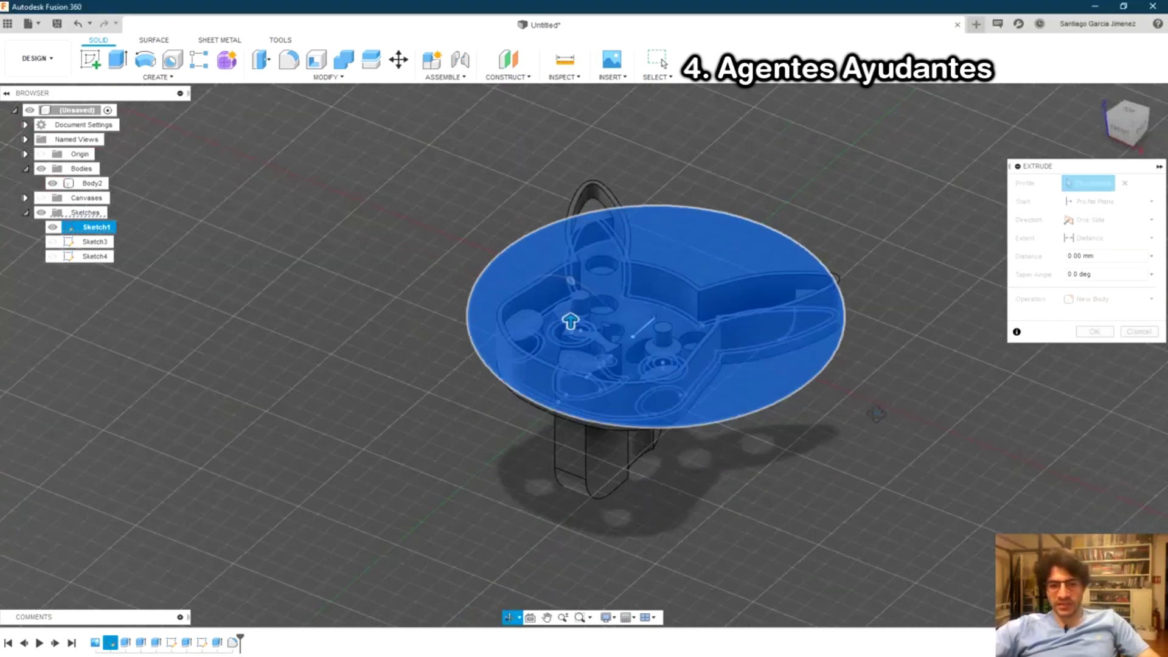
{"action": "scroll", "coordinate": [785, 389], "scroll_direction": "up", "scroll_amount": 3}
{"action": "scroll", "coordinate": [790, 411], "scroll_direction": "up", "scroll_amount": 2}
{"action": "scroll", "coordinate": [683, 426], "scroll_direction": "down", "scroll_amount": 4}
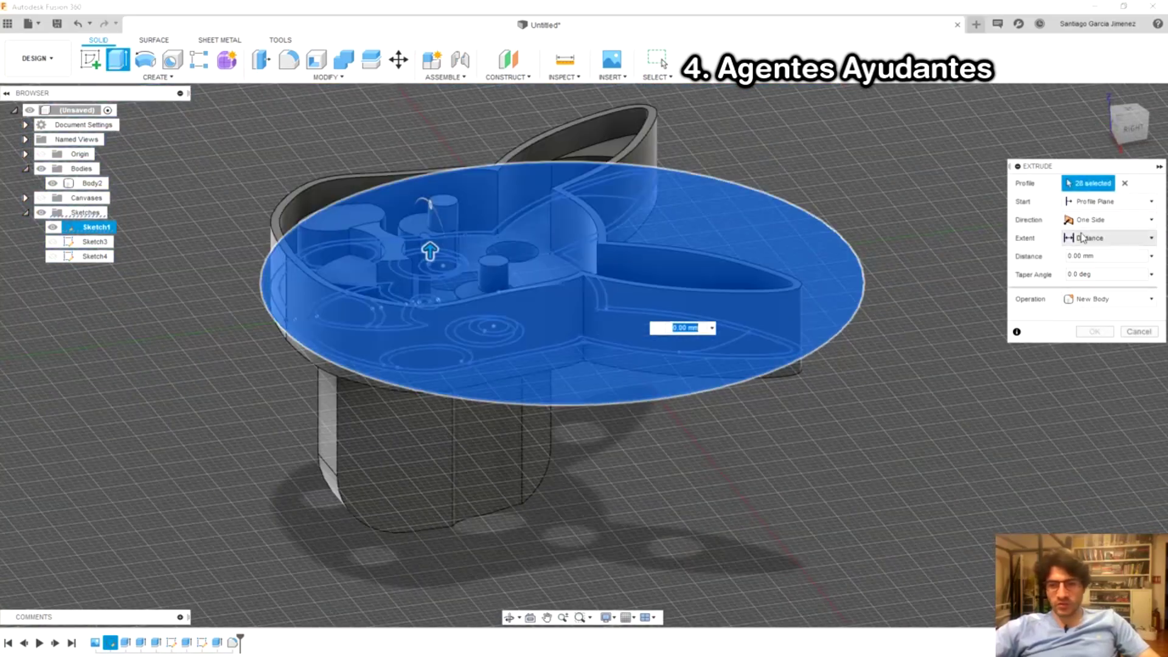
{"action": "scroll", "coordinate": [736, 265], "scroll_direction": "up", "scroll_amount": 1}
{"action": "scroll", "coordinate": [669, 251], "scroll_direction": "up", "scroll_amount": 3}
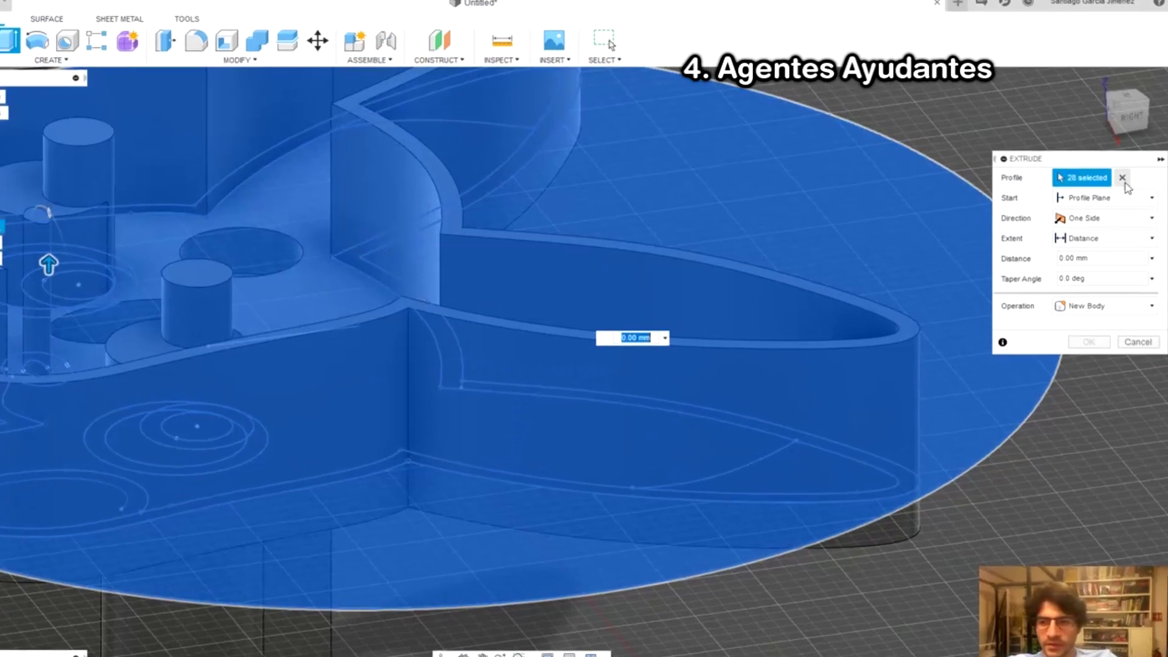
Set the extrusion Start to From Object, using the cutter body.
{"action": "left_click", "coordinate": [1120, 201]}
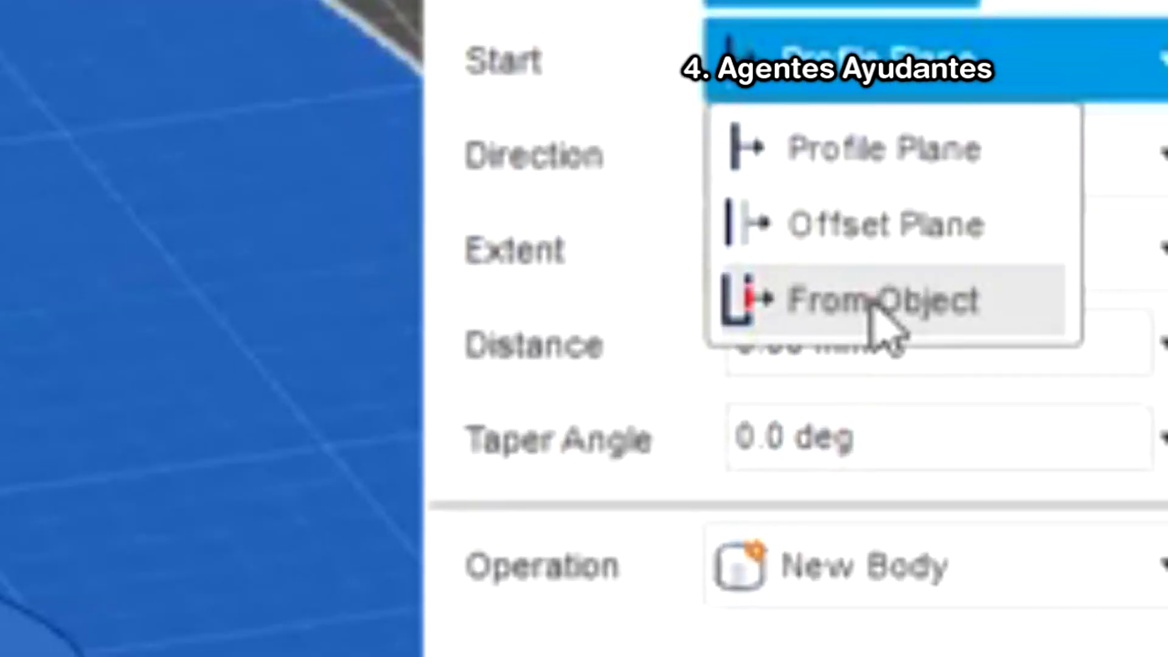
{"action": "left_click", "coordinate": [873, 300]}
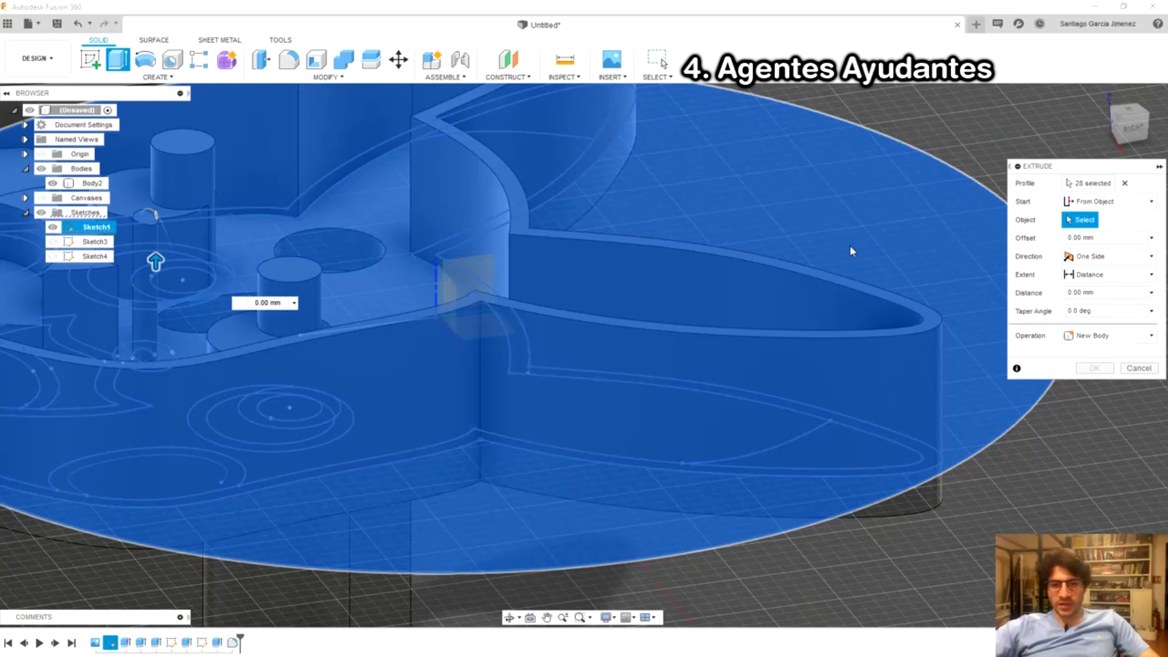
{"action": "scroll", "coordinate": [849, 246], "scroll_direction": "up", "scroll_amount": 3}
{"action": "scroll", "coordinate": [843, 244], "scroll_direction": "up", "scroll_amount": 3}
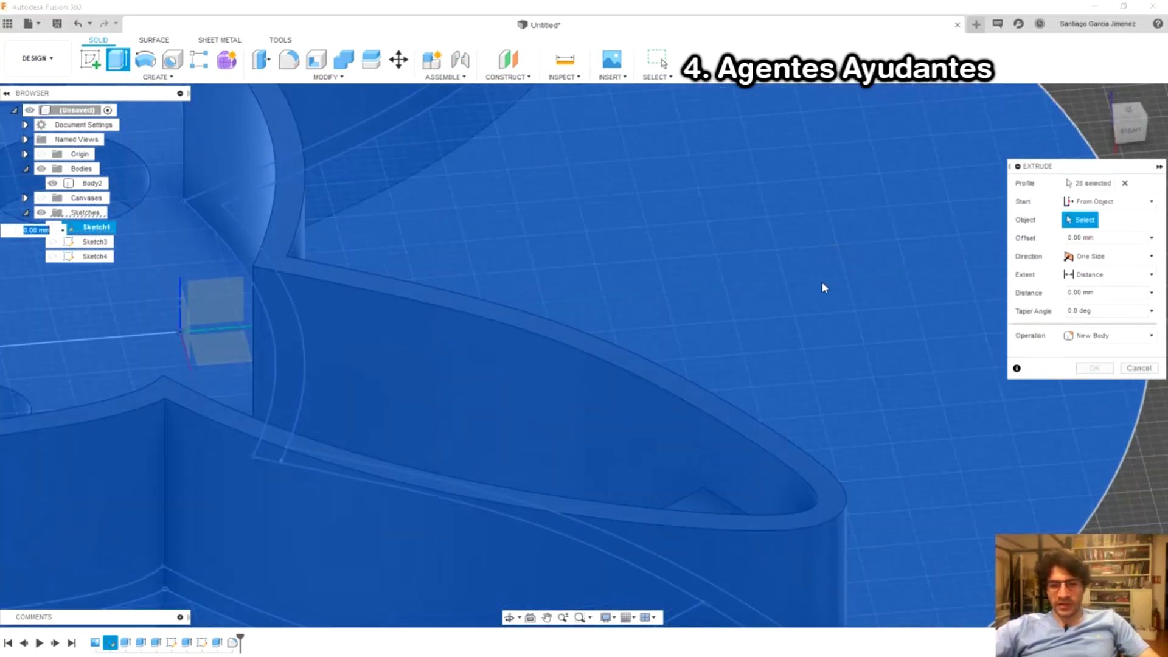
{"action": "left_click", "coordinate": [743, 417]}
{"action": "scroll", "coordinate": [742, 418], "scroll_direction": "down", "scroll_amount": 5}
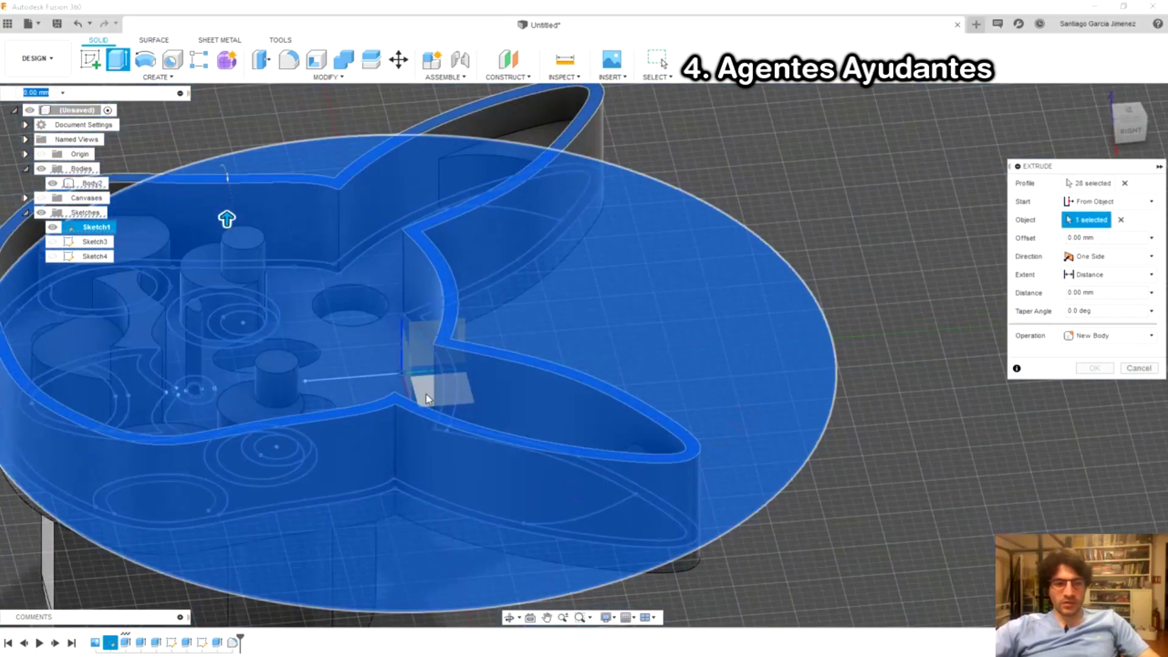
{"action": "scroll", "coordinate": [867, 312], "scroll_direction": "down", "scroll_amount": 3}
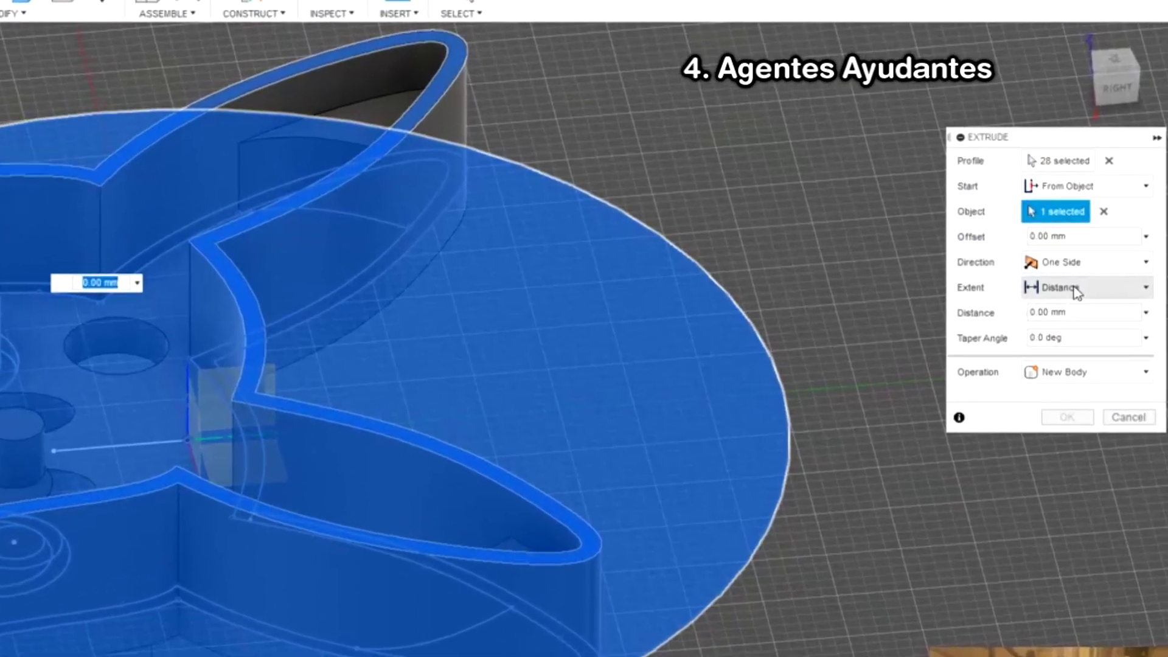
Set the extent to To Object on the chosen body and the operation to New Body.
{"action": "left_click", "coordinate": [1096, 277]}
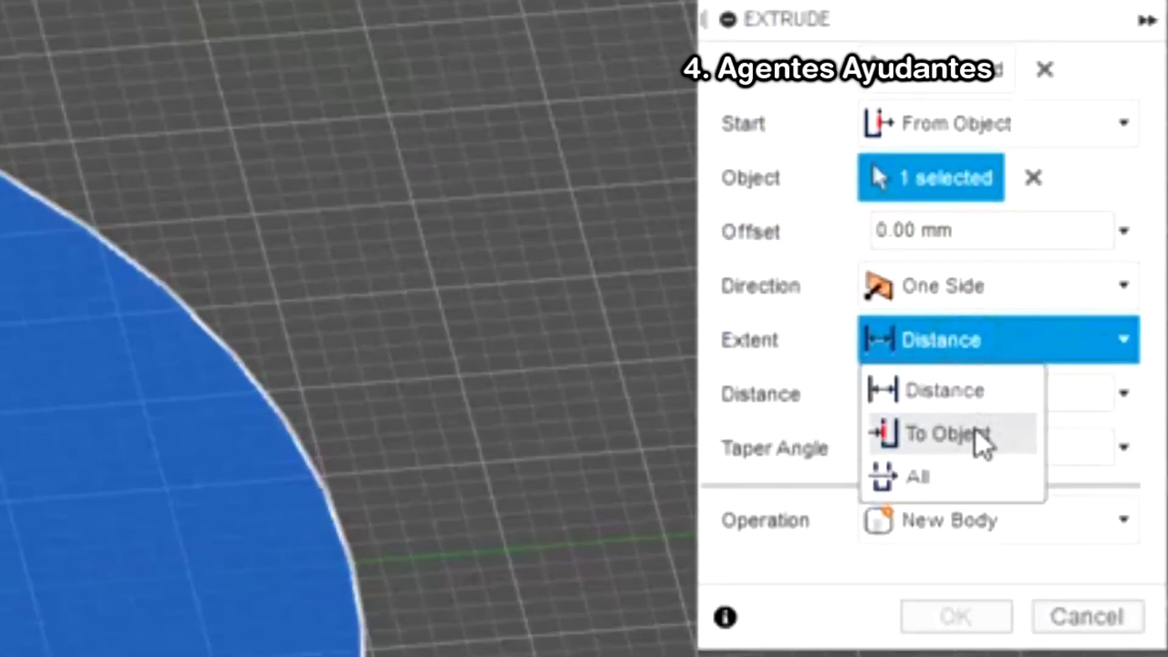
{"action": "left_click", "coordinate": [981, 438]}
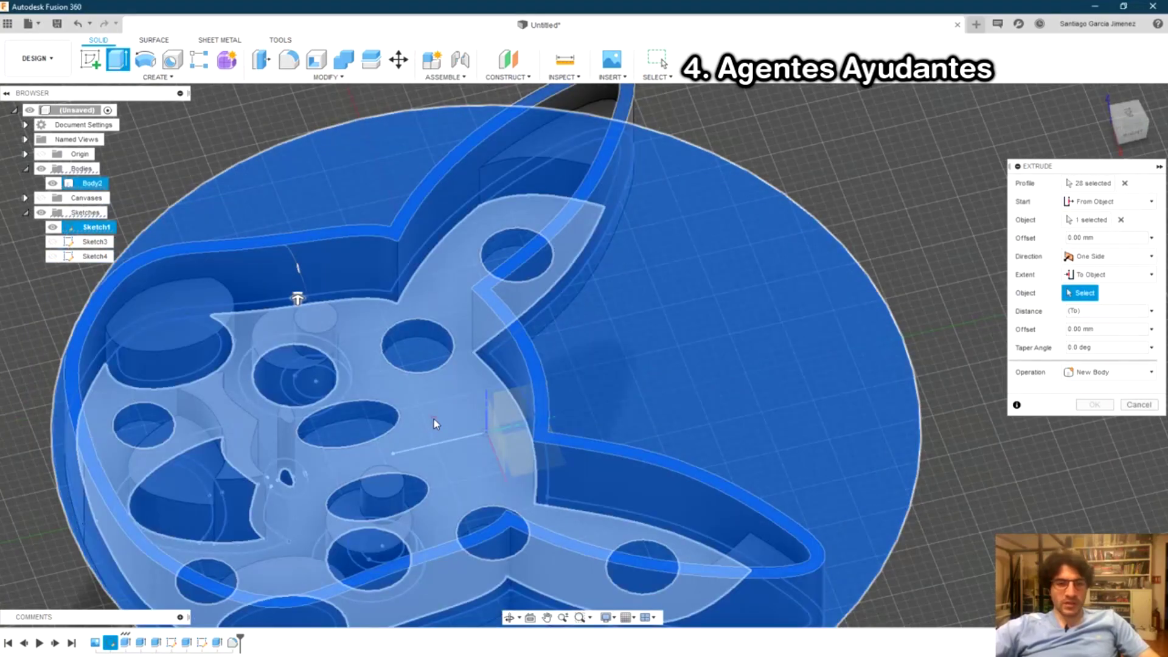
{"action": "left_click", "coordinate": [434, 419]}
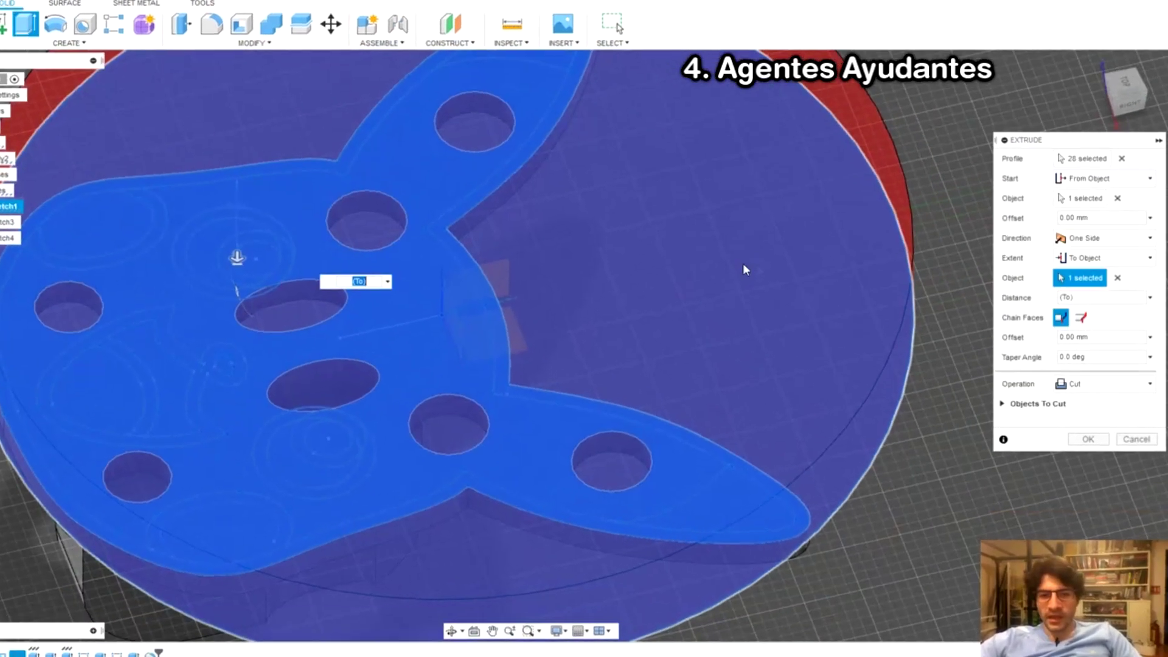
{"action": "left_click", "coordinate": [1095, 390]}
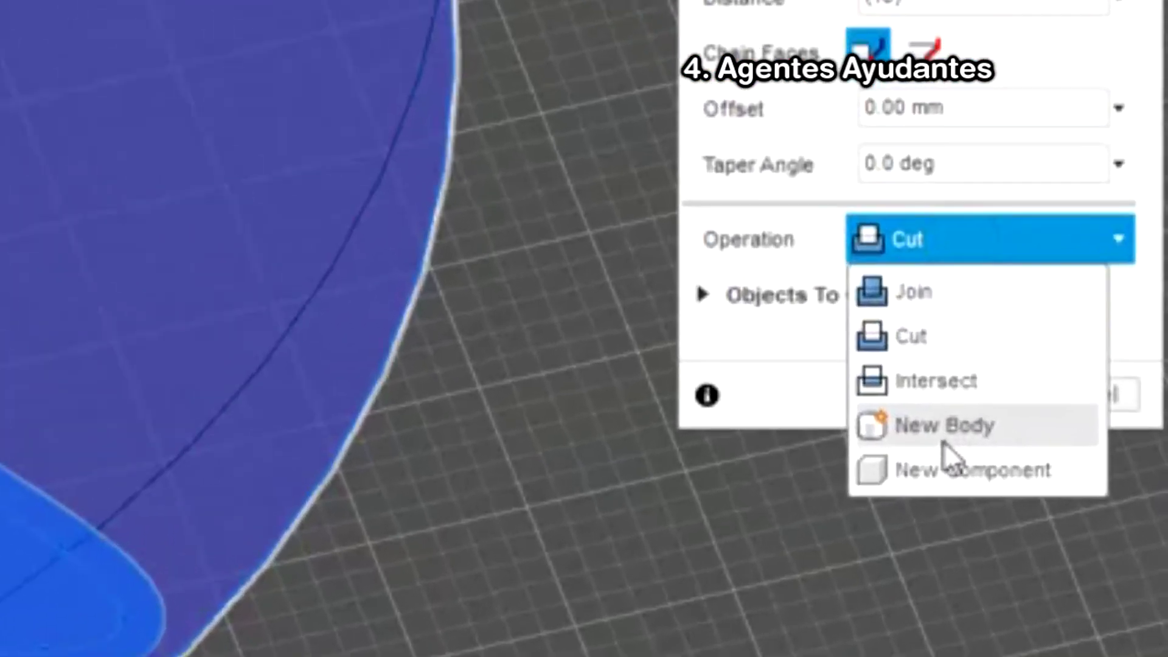
{"action": "left_click", "coordinate": [950, 433]}
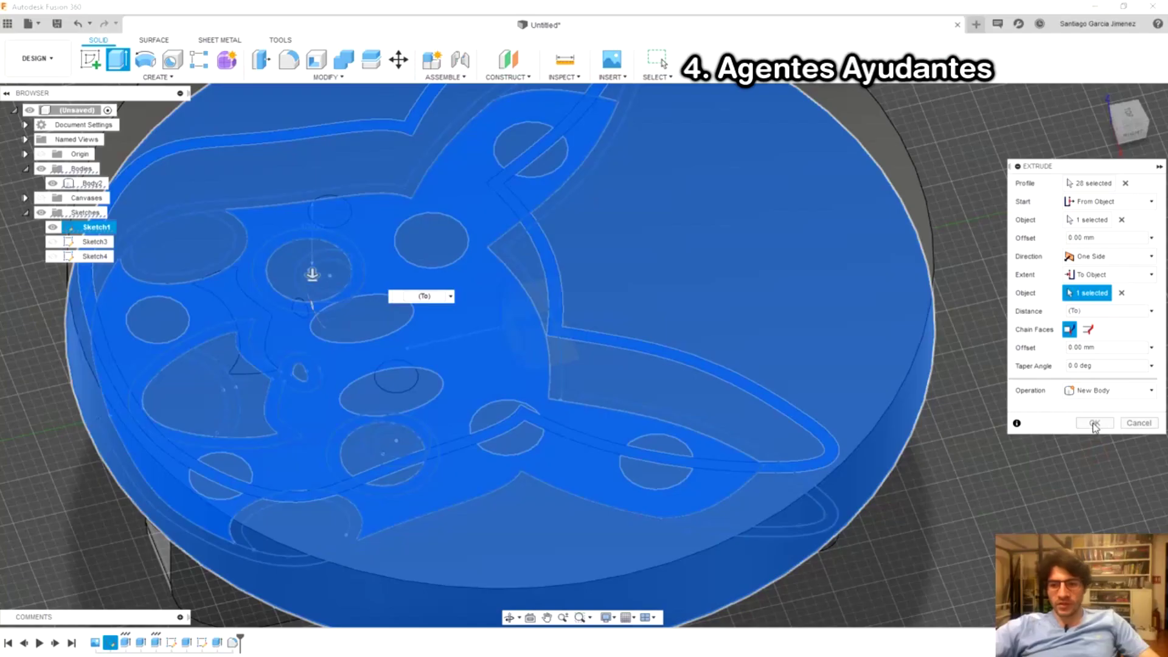
Confirm the 28-profile extrusion as new disc body Body6 and orbit to inspect it.
{"action": "left_click", "coordinate": [1094, 424]}
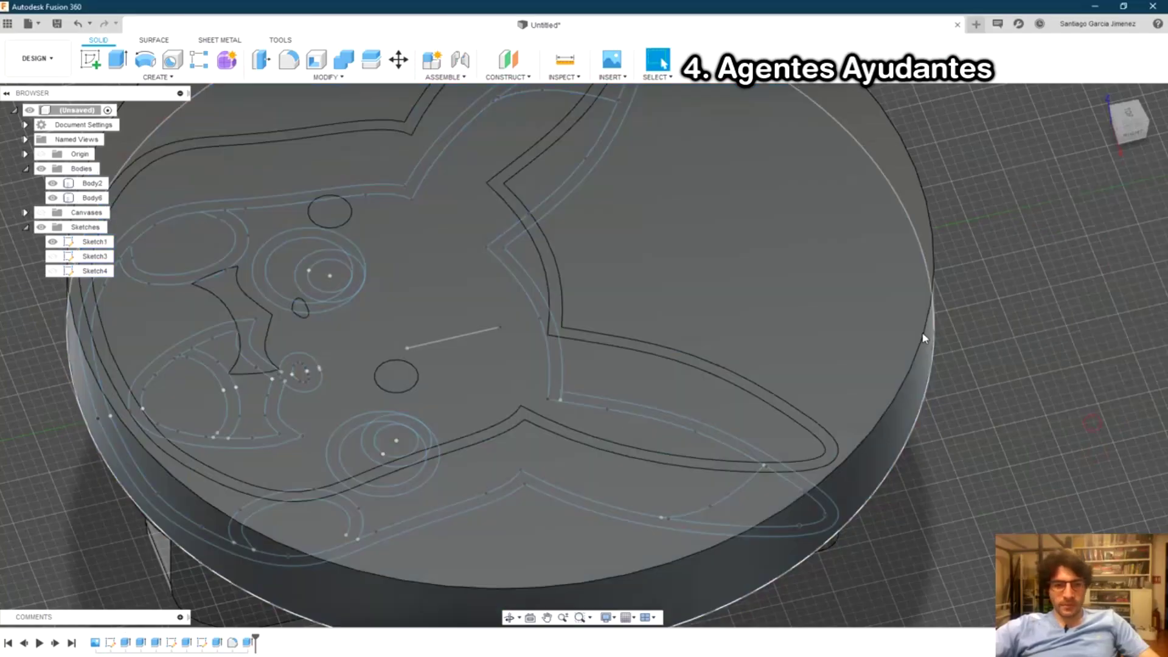
{"action": "scroll", "coordinate": [892, 361], "scroll_direction": "down", "scroll_amount": 5}
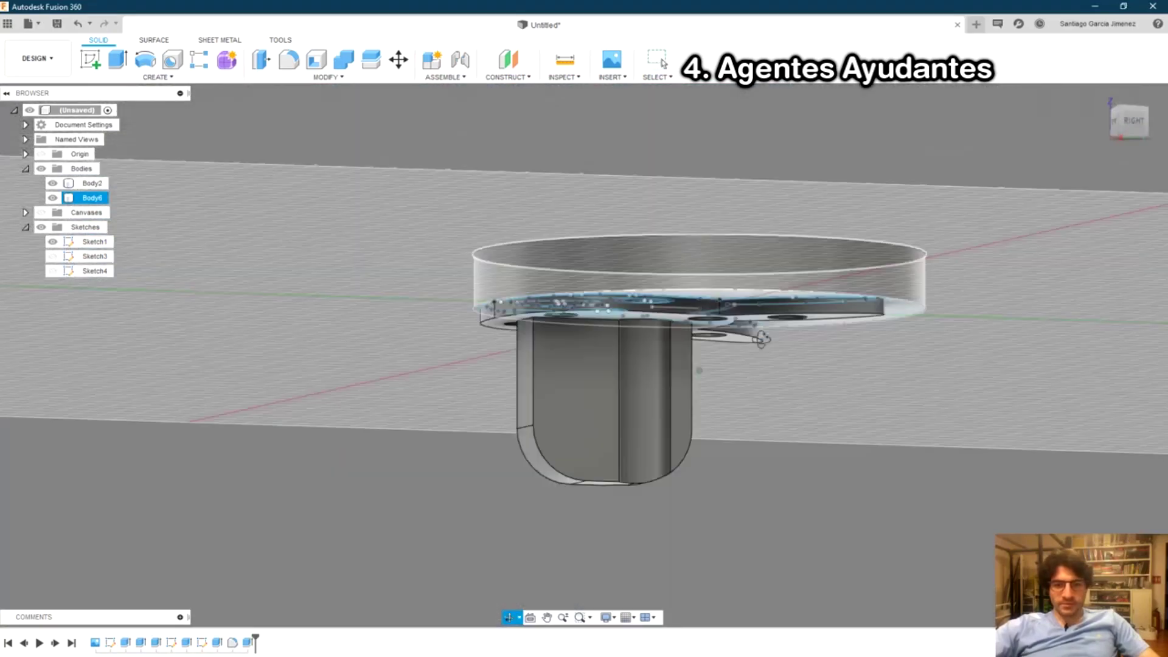
{"action": "middle_click_drag", "start_coordinate": [760, 407], "coordinate": [772, 352], "text": "shift"}
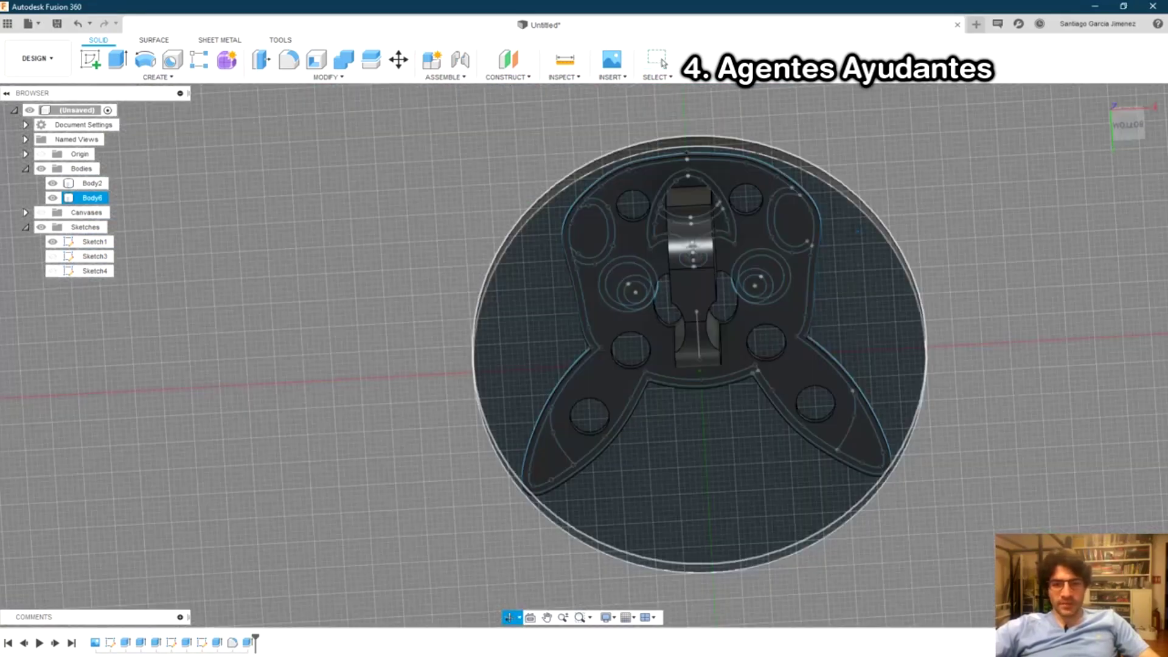
{"action": "mouse_move", "coordinate": [776, 398]}
{"action": "middle_mouse_down", "text": "shift"}
{"action": "mouse_move", "coordinate": [740, 443]}
{"action": "mouse_move", "coordinate": [750, 342]}
{"action": "middle_mouse_up", "text": "shift"}
Hide Sketch1 so its curves no longer cover the Pikachu cutter and disc.
{"action": "left_click", "coordinate": [740, 443]}
{"action": "scroll", "coordinate": [750, 342], "scroll_direction": "up", "scroll_amount": 3}
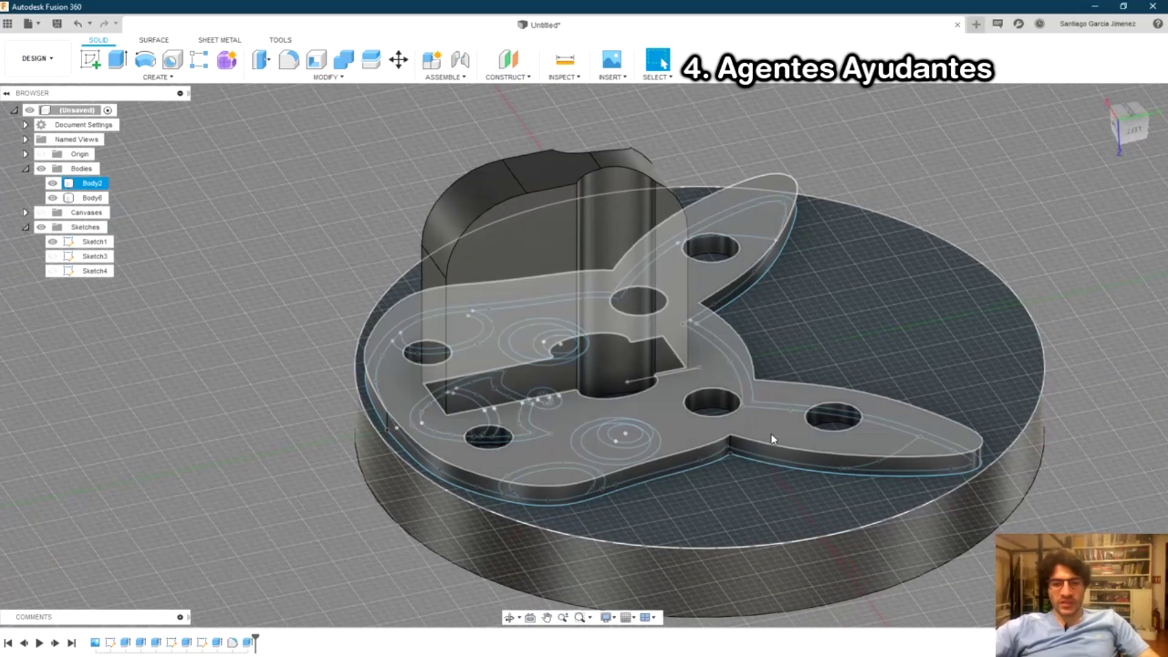
{"action": "middle_click_drag", "start_coordinate": [1009, 318], "coordinate": [971, 294]}
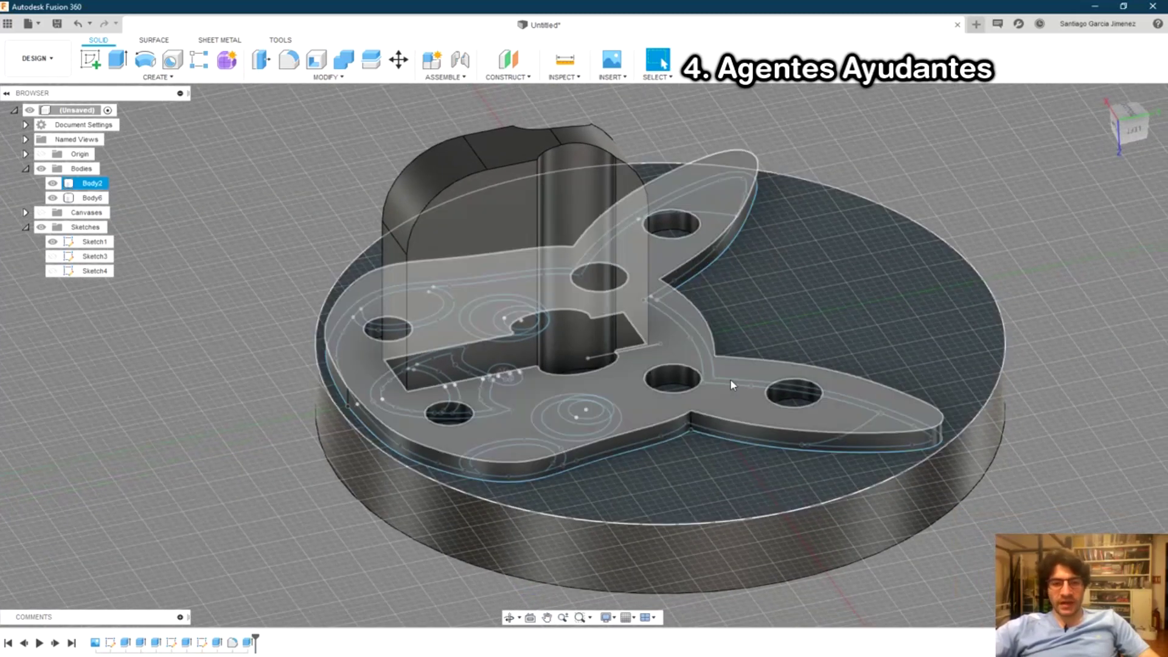
{"action": "left_click", "coordinate": [752, 364]}
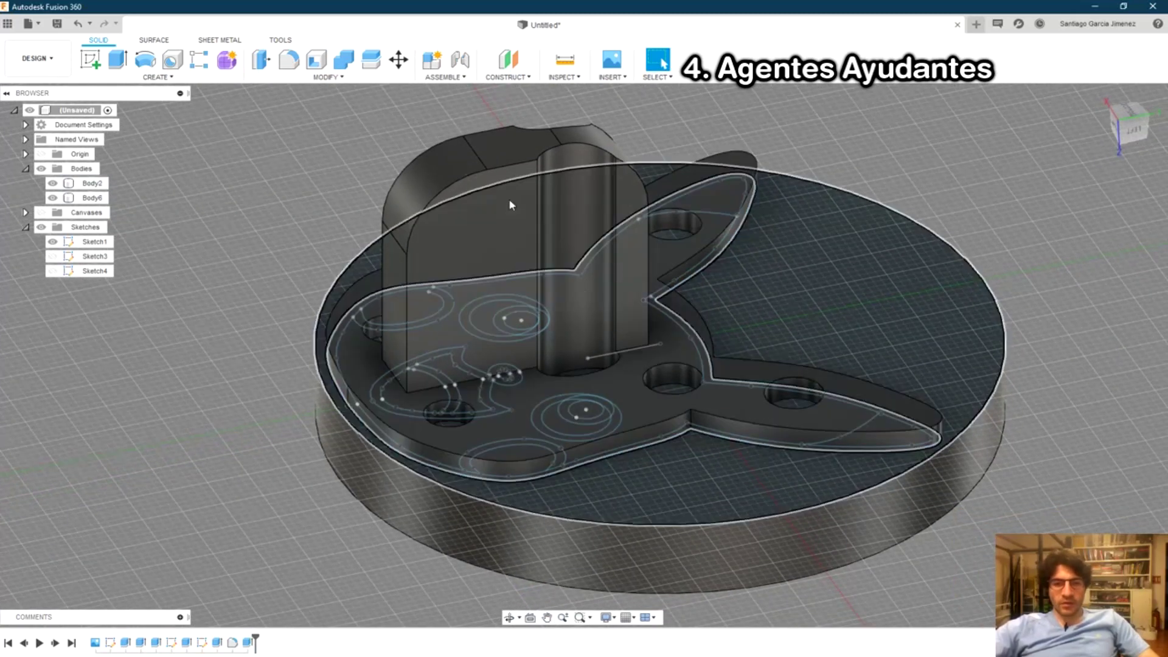
{"action": "left_click", "coordinate": [53, 243]}
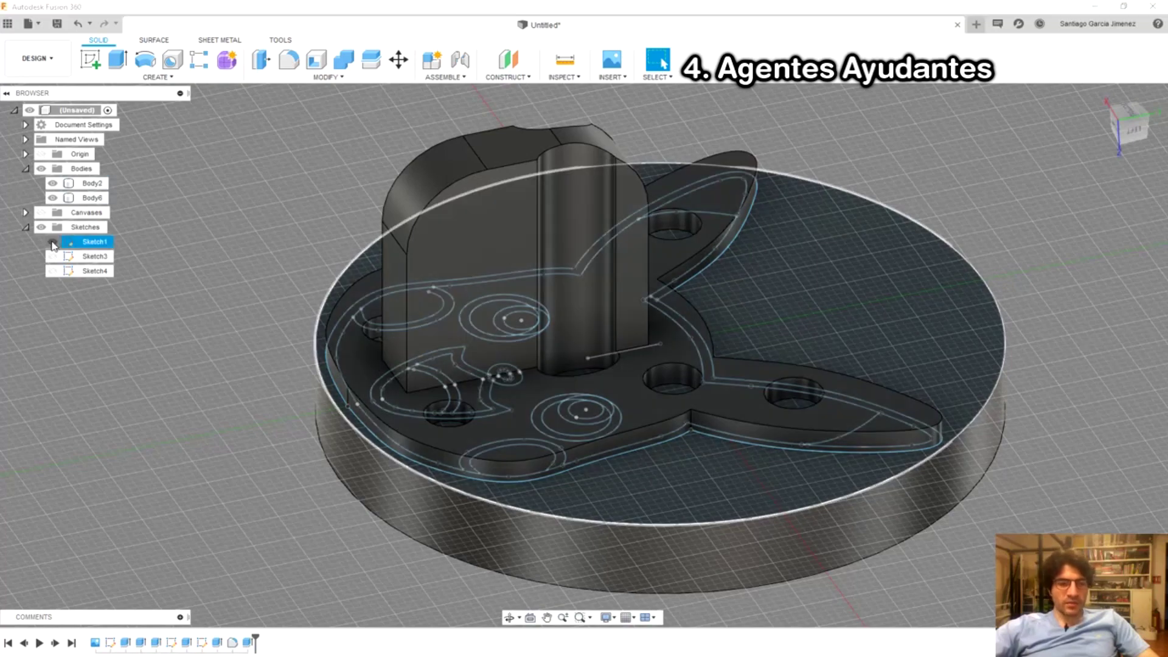
{"action": "left_click", "coordinate": [53, 242]}
Combine-cut the Pikachu cutter from the disc with Keep Tools on, producing Body7.
{"action": "key", "text": "s"}
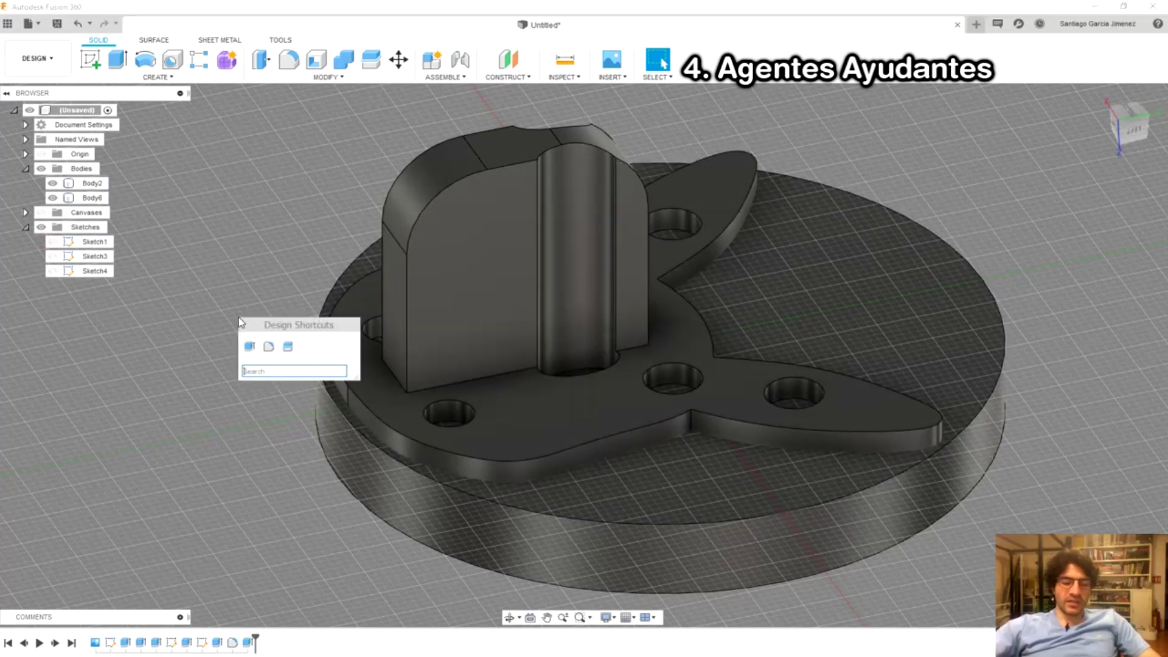
{"action": "type", "text": "comb"}
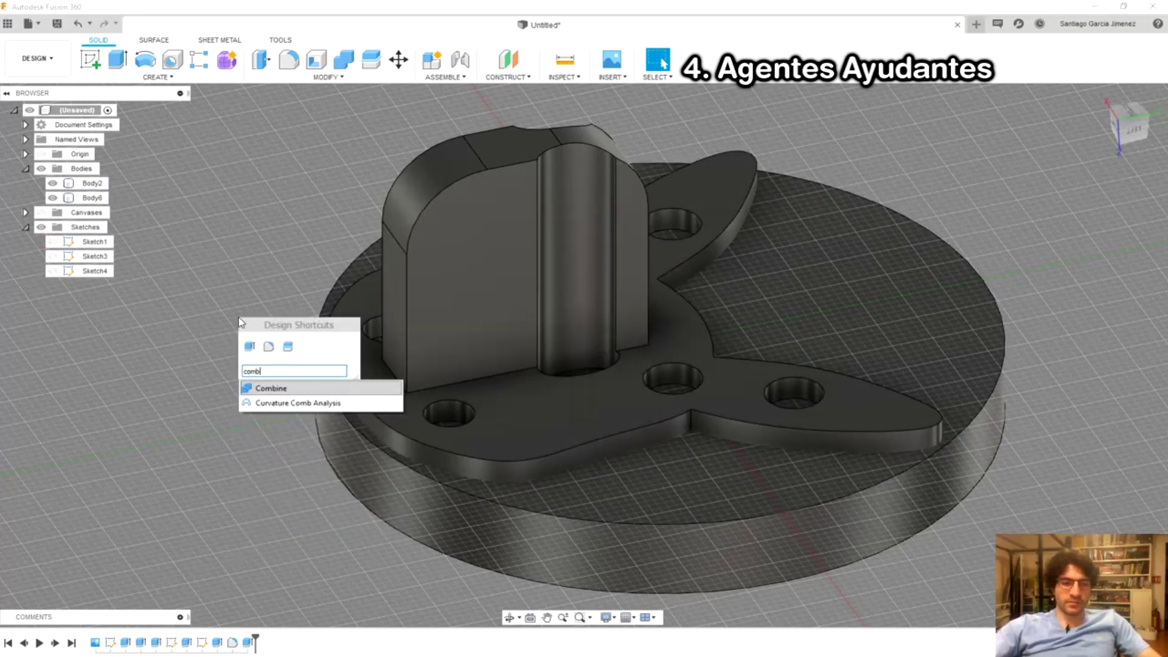
{"action": "key", "text": "Return"}
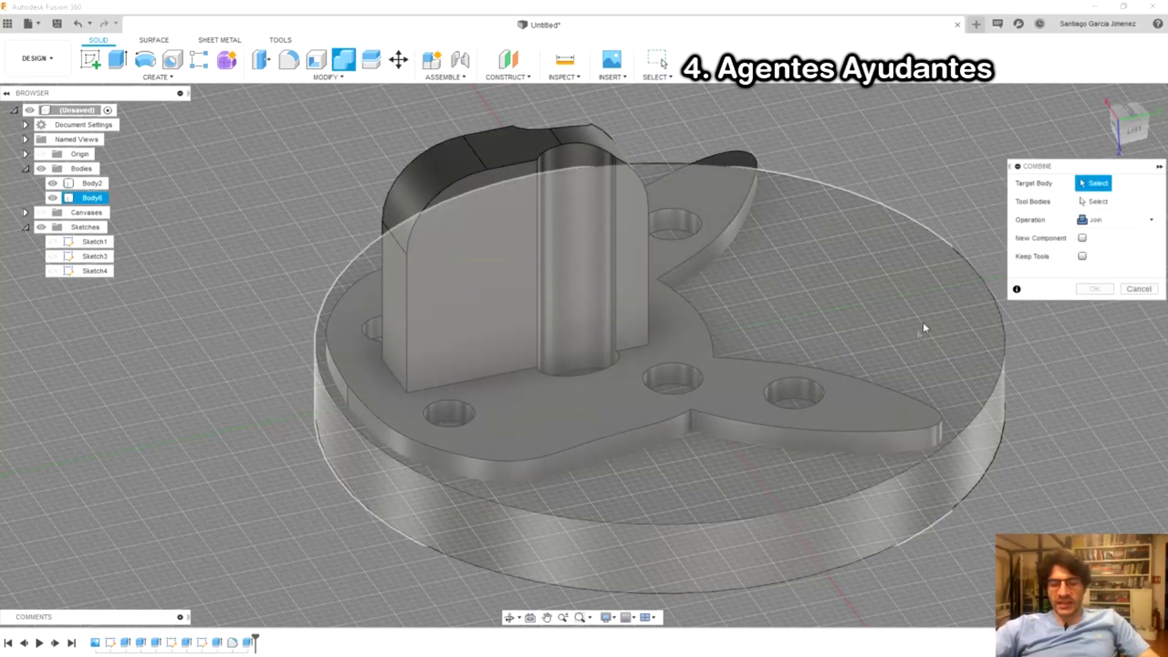
{"action": "left_click", "coordinate": [931, 314]}
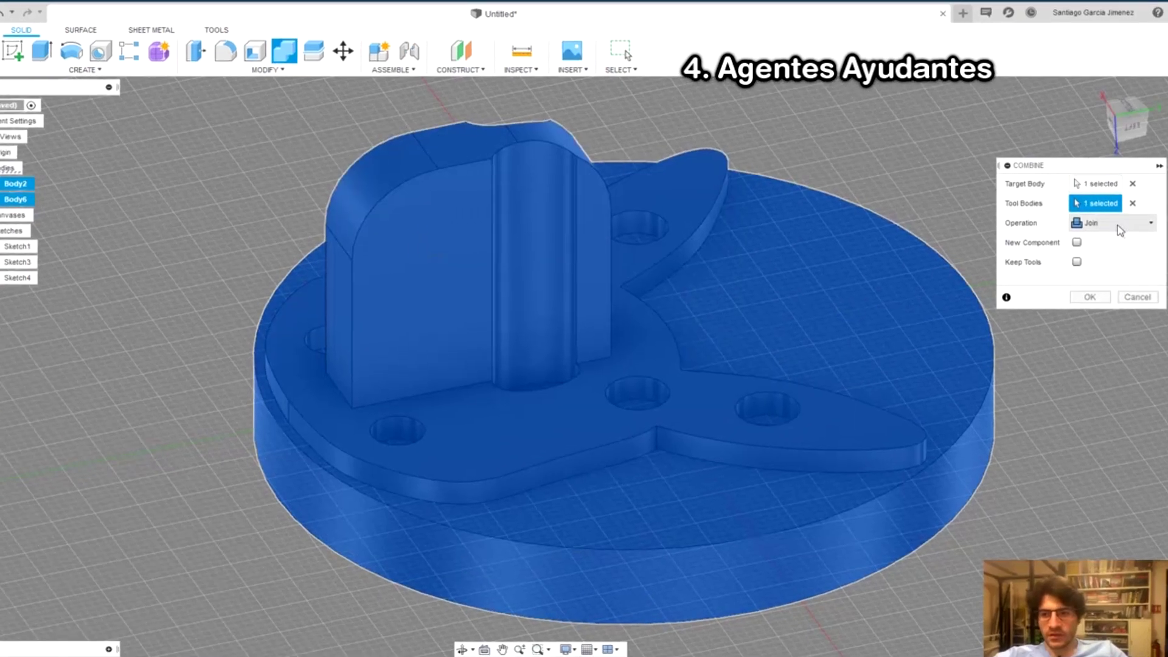
{"action": "left_click", "coordinate": [1120, 219]}
{"action": "left_click", "coordinate": [1086, 242]}
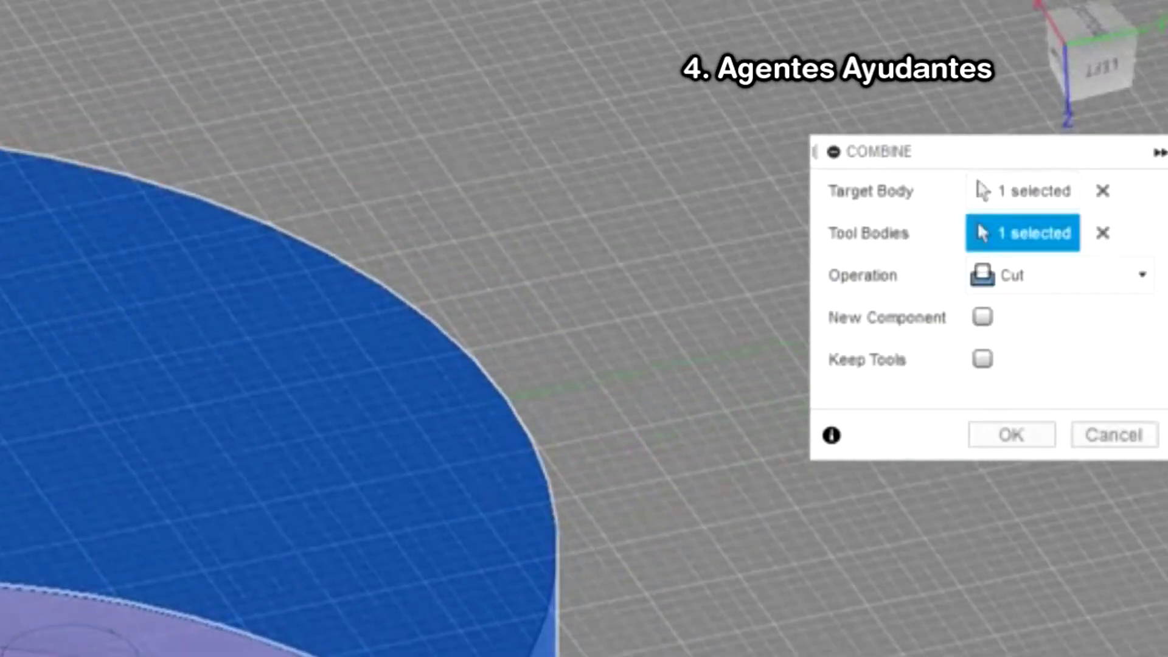
{"action": "left_click", "coordinate": [983, 360]}
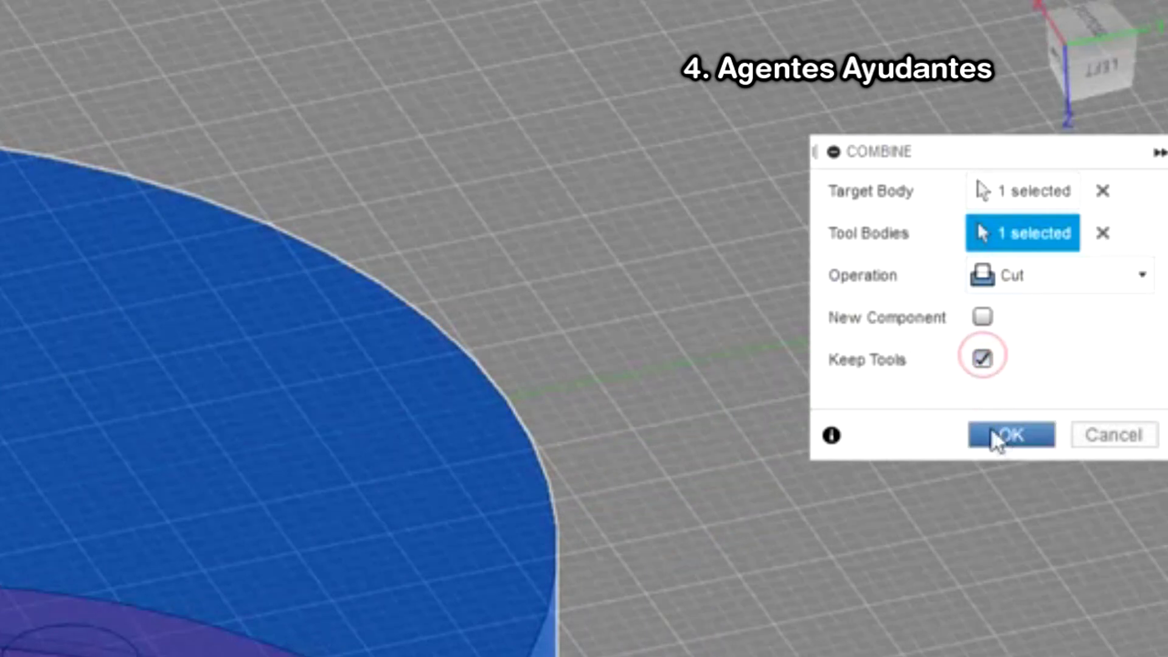
{"action": "left_click", "coordinate": [1005, 437]}
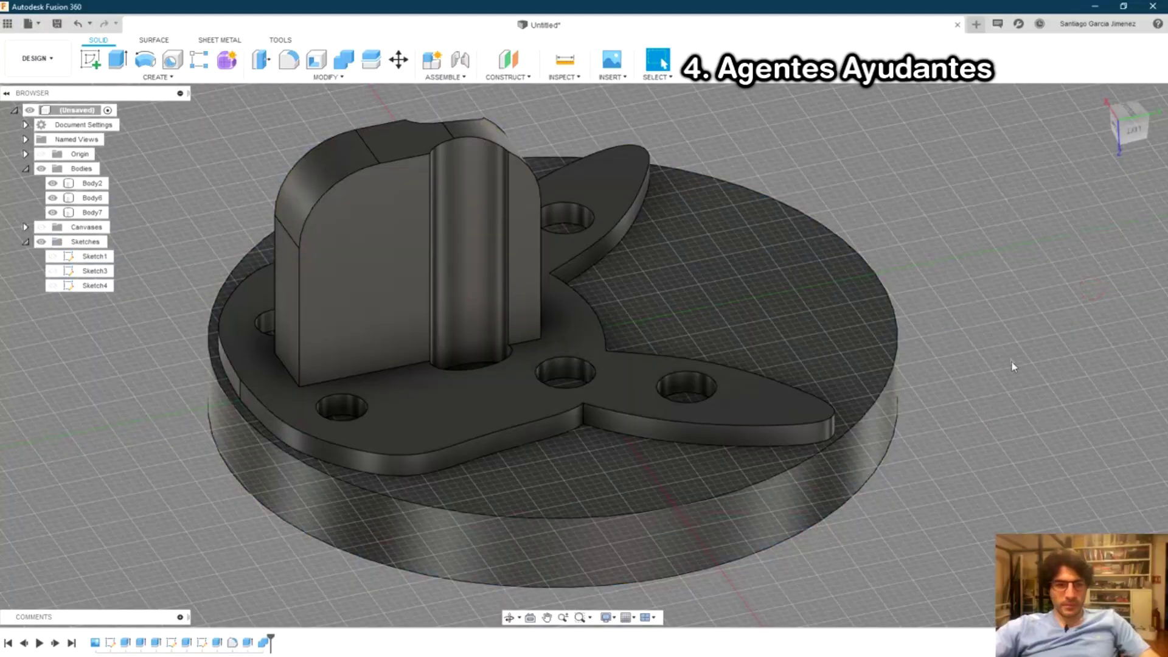
Hide Body2 and Body6, inspect Body7's pockets from several angles, and select an earlier timeline feature.
{"action": "left_click", "coordinate": [52, 183]}
{"action": "left_click", "coordinate": [52, 198]}
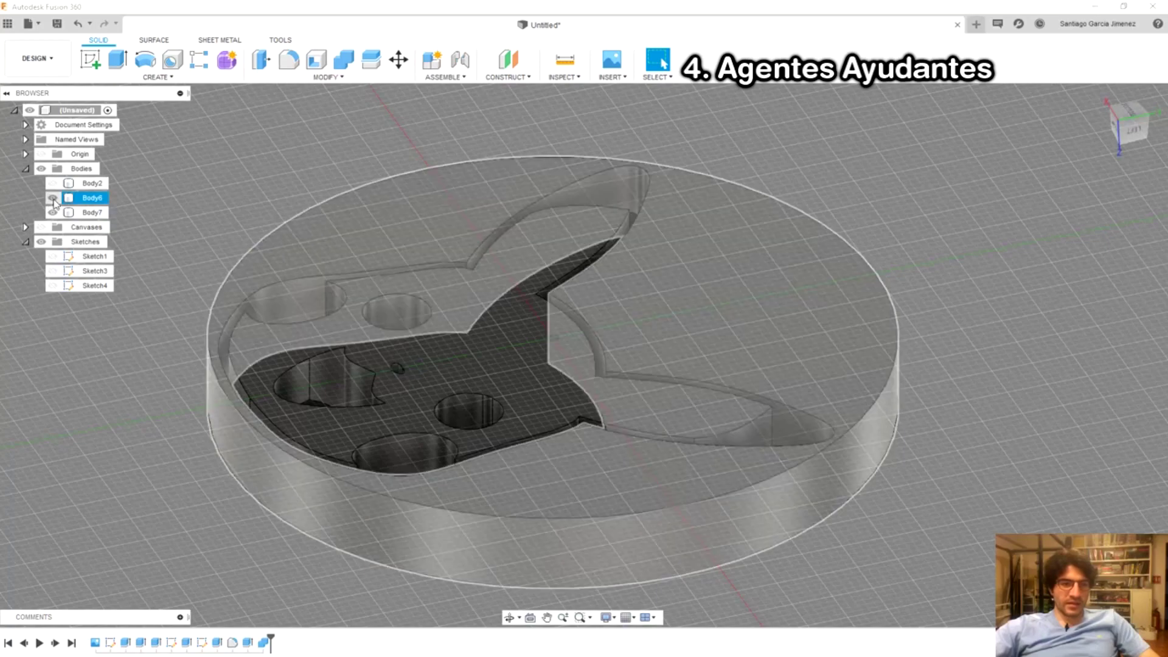
{"action": "mouse_move", "coordinate": [561, 447]}
{"action": "middle_mouse_down", "text": "shift"}
{"action": "mouse_move", "coordinate": [472, 356]}
{"action": "mouse_move", "coordinate": [809, 386]}
{"action": "middle_mouse_up", "text": "shift"}
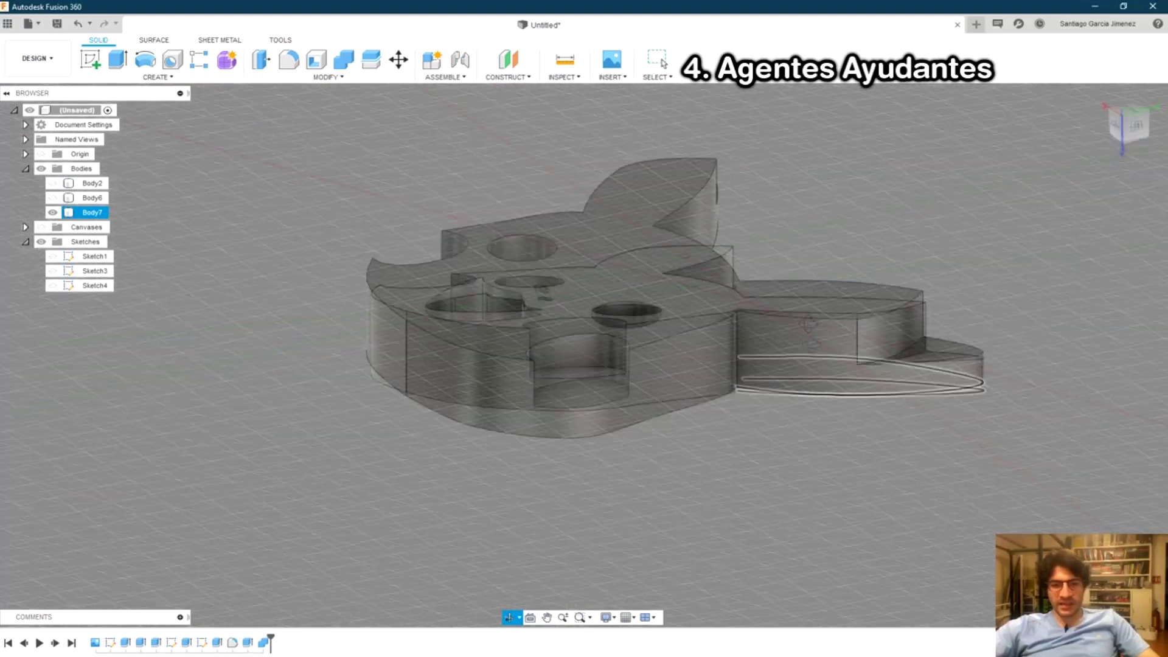
{"action": "mouse_move", "coordinate": [810, 386]}
{"action": "middle_mouse_down", "text": "shift"}
{"action": "mouse_move", "coordinate": [647, 340]}
{"action": "mouse_move", "coordinate": [832, 210]}
{"action": "middle_mouse_up", "text": "shift"}
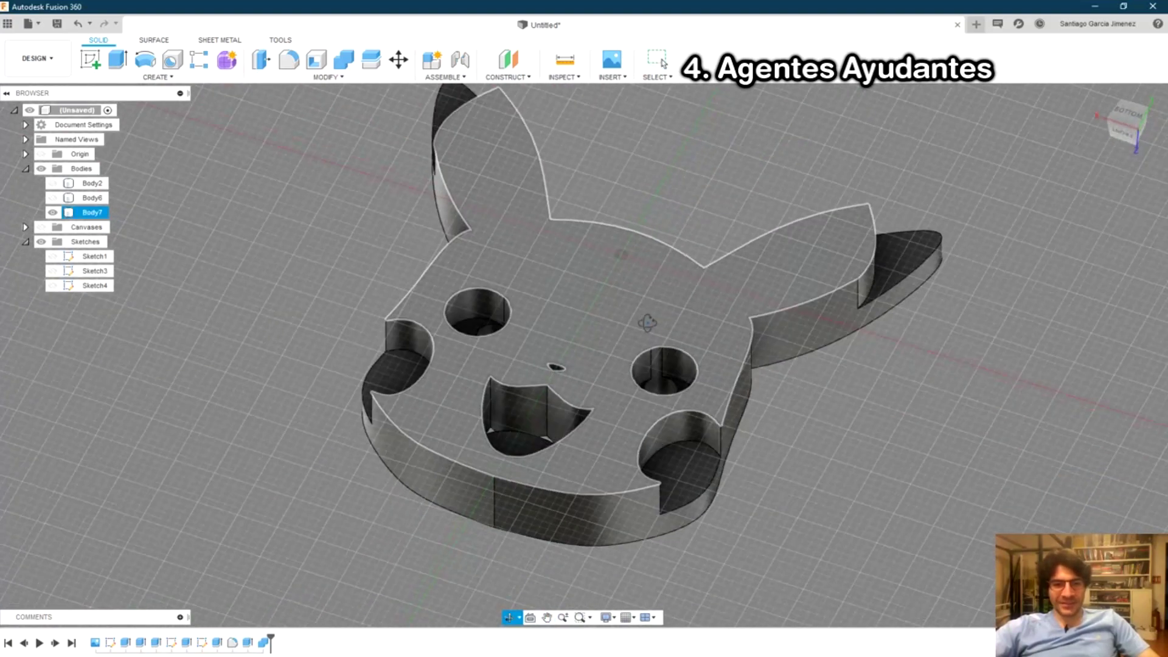
{"action": "left_click", "coordinate": [659, 306]}
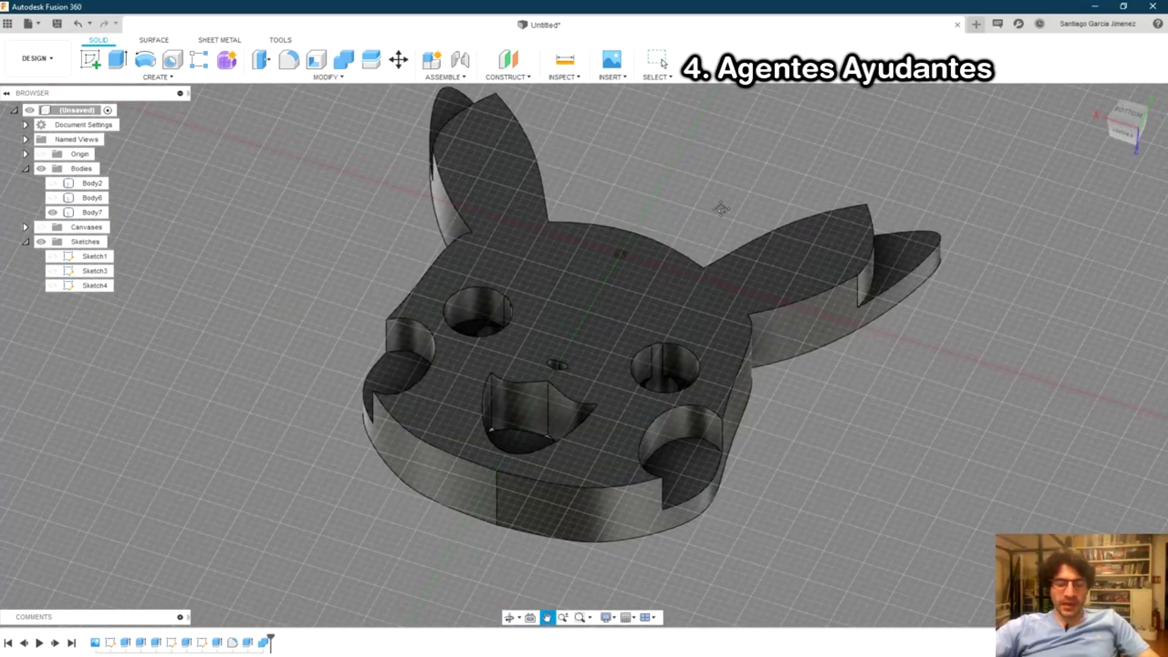
{"action": "middle_click_drag", "start_coordinate": [659, 305], "coordinate": [654, 344], "text": "shift"}
{"action": "left_click_drag", "start_coordinate": [654, 344], "coordinate": [452, 567]}
{"action": "key", "text": "Escape"}
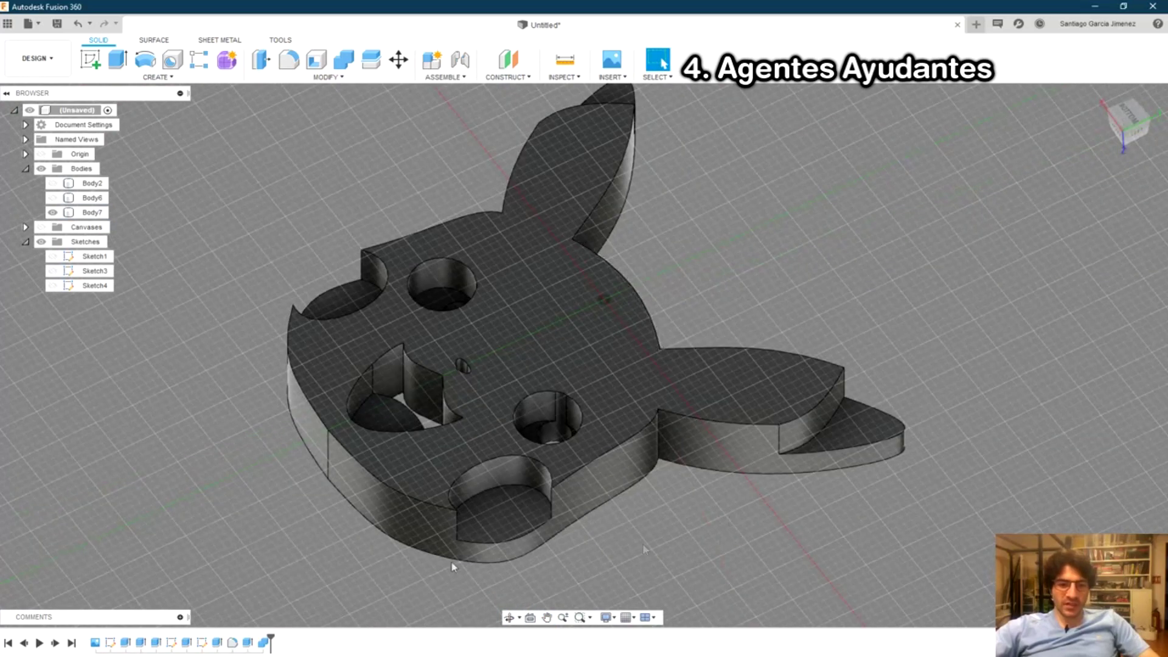
{"action": "left_click", "coordinate": [125, 643]}
{"action": "left_click", "coordinate": [142, 643]}
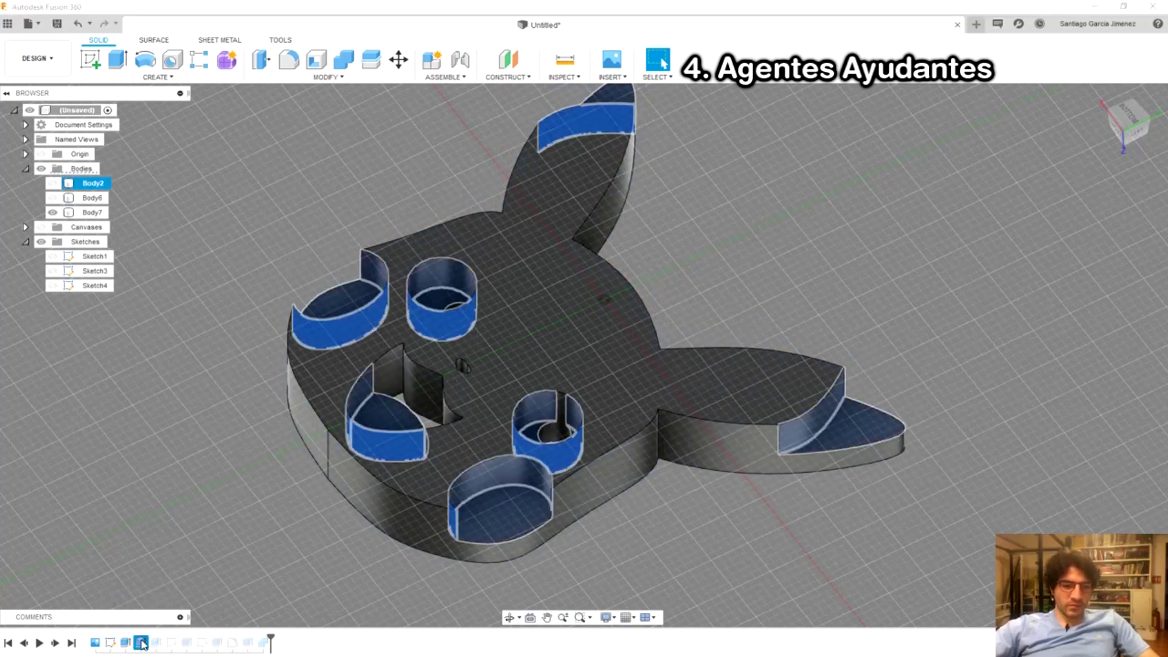
{"action": "double_click", "coordinate": [142, 643]}
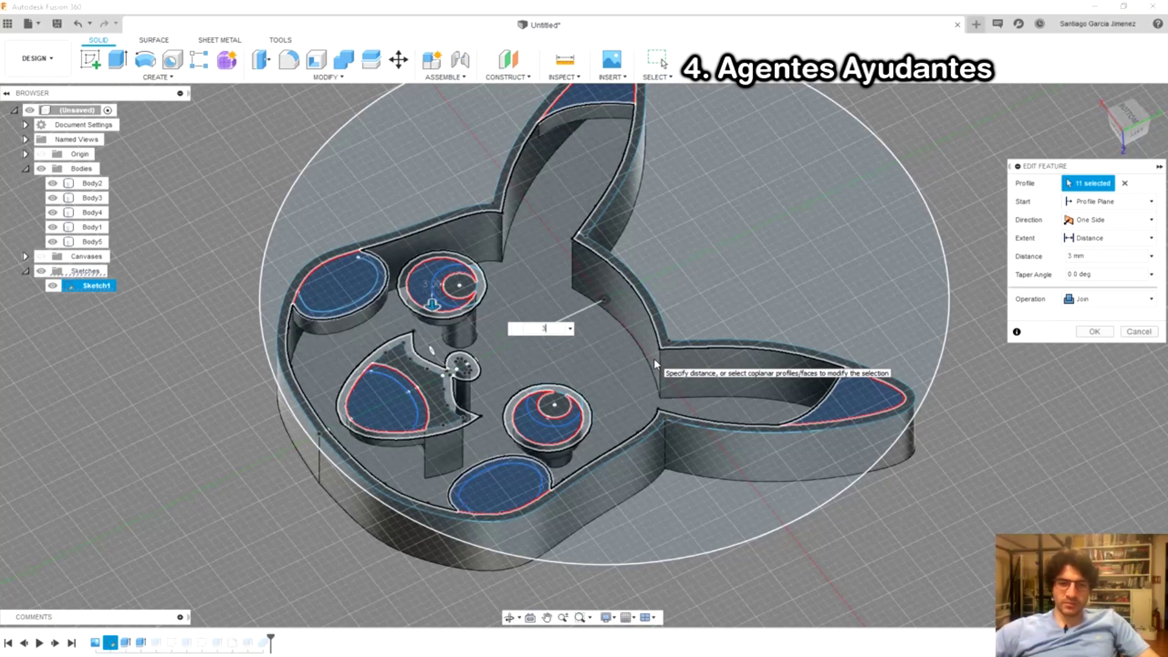
{"action": "key", "text": "Return"}
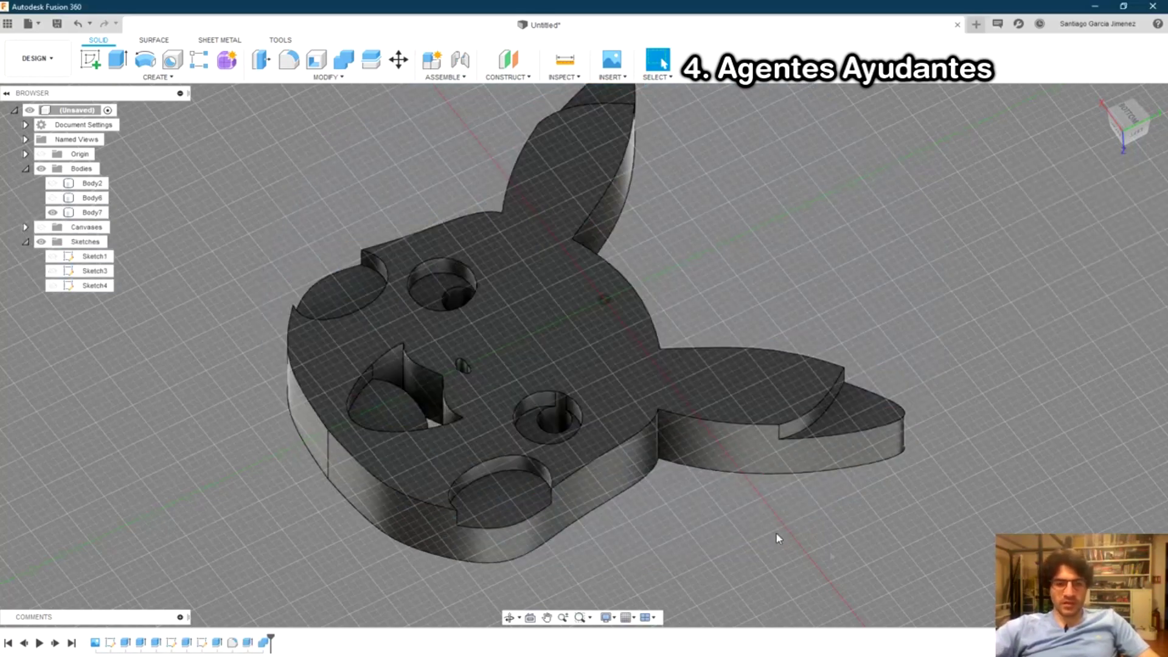
{"action": "mouse_move", "coordinate": [641, 522]}
{"action": "middle_mouse_down", "text": "shift"}
{"action": "mouse_move", "coordinate": [642, 491]}
{"action": "mouse_move", "coordinate": [600, 488]}
{"action": "mouse_move", "coordinate": [678, 496]}
{"action": "mouse_move", "coordinate": [681, 534]}
{"action": "middle_mouse_up", "text": "shift"}
{"action": "mouse_move", "coordinate": [705, 487]}
{"action": "middle_mouse_down", "text": "shift"}
{"action": "mouse_move", "coordinate": [766, 511]}
{"action": "mouse_move", "coordinate": [738, 464]}
{"action": "mouse_move", "coordinate": [773, 455]}
{"action": "mouse_move", "coordinate": [535, 386]}
{"action": "mouse_move", "coordinate": [542, 464]}
{"action": "mouse_move", "coordinate": [700, 522]}
{"action": "mouse_move", "coordinate": [718, 506]}
{"action": "middle_mouse_up", "text": "shift"}
{"action": "key", "text": "Escape"}
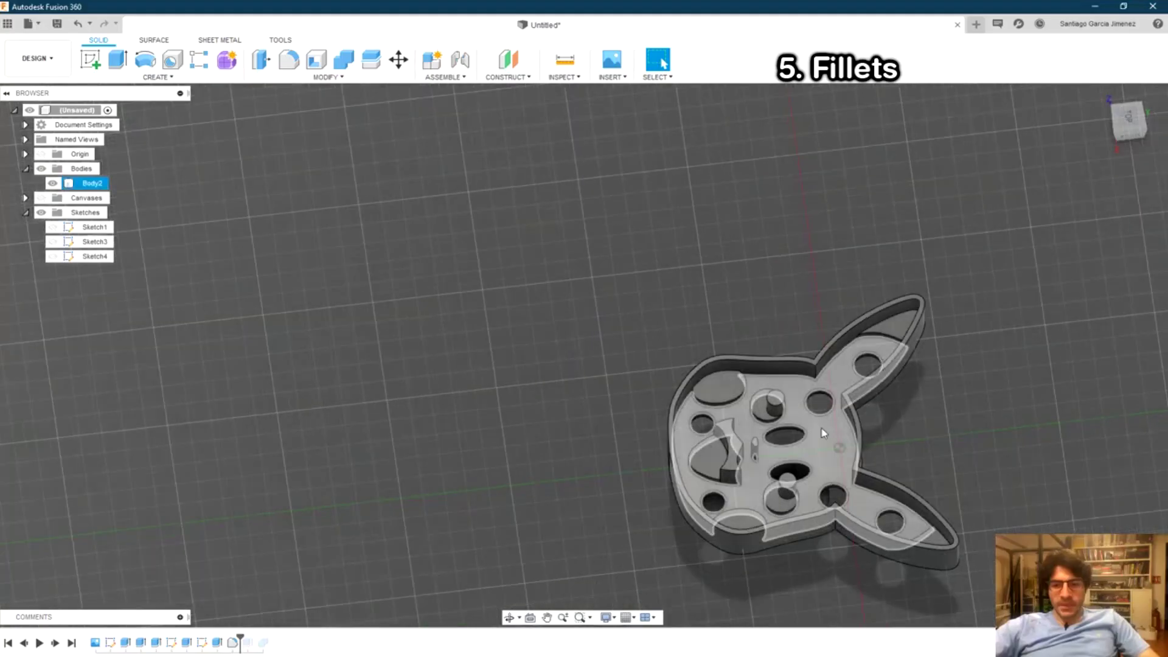
Orbit around the rolled-back Body2 cutter toward an inner ear corner.
{"action": "middle_click_drag", "start_coordinate": [865, 290], "coordinate": [836, 474], "text": "shift"}
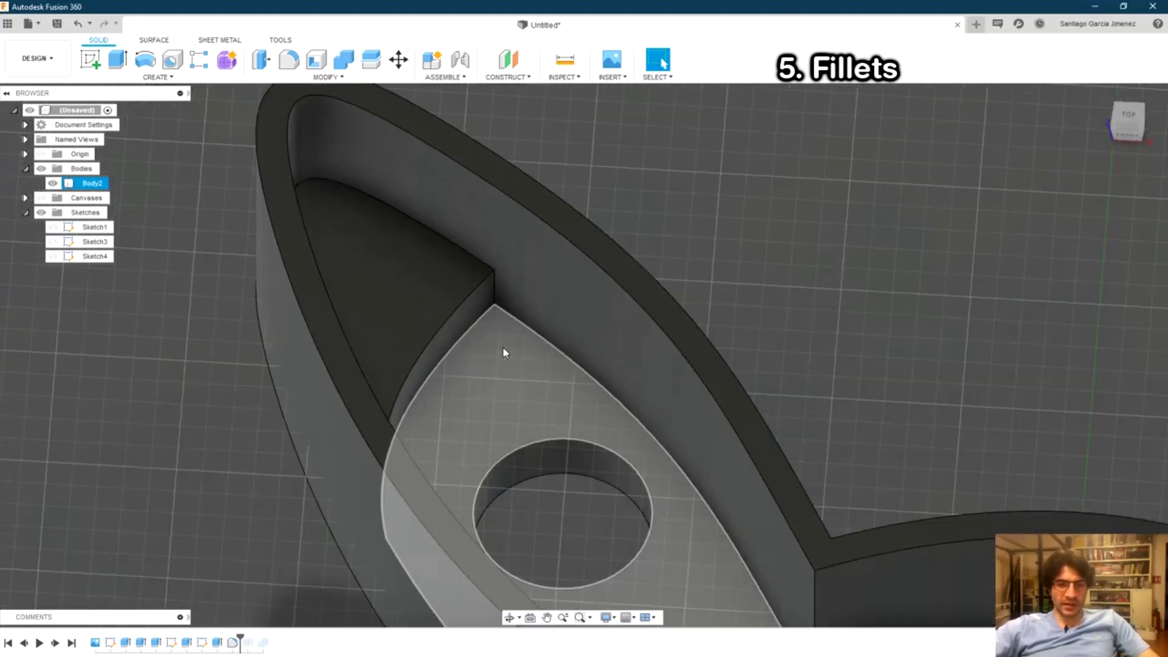
Fillet the inner ear-corner edges of the Body2 cutter with a 1.50 mm radius.
{"action": "middle_click_drag", "start_coordinate": [506, 352], "coordinate": [497, 342], "text": "shift"}
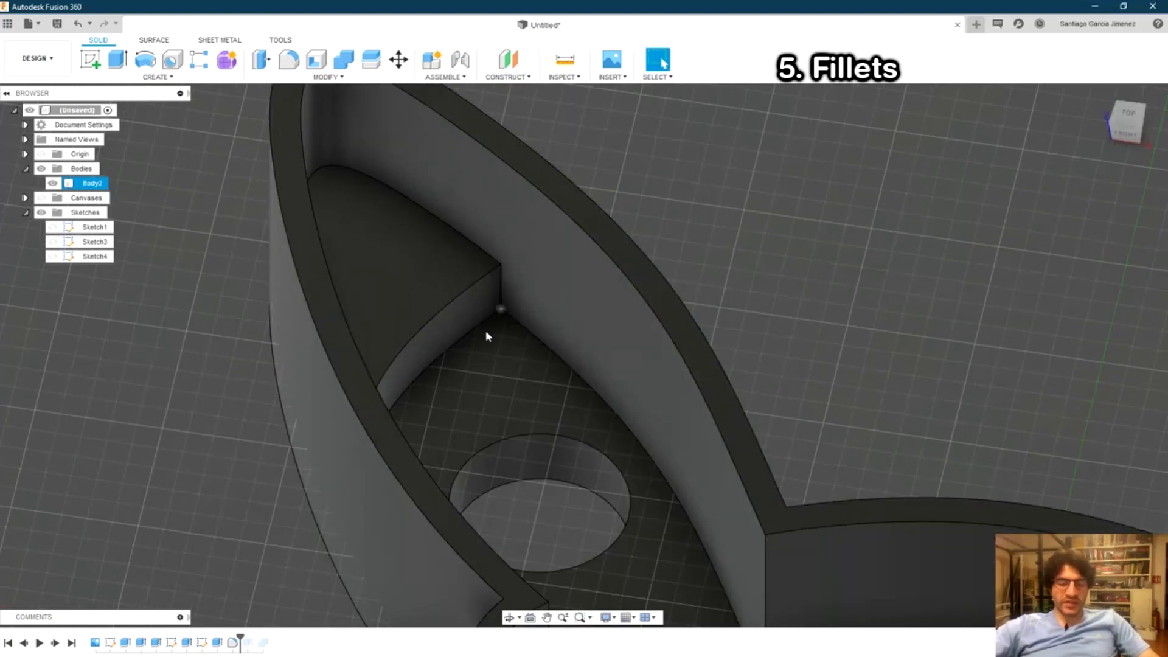
{"action": "scroll", "coordinate": [499, 338], "scroll_direction": "up", "scroll_amount": 2}
{"action": "key", "text": "f"}
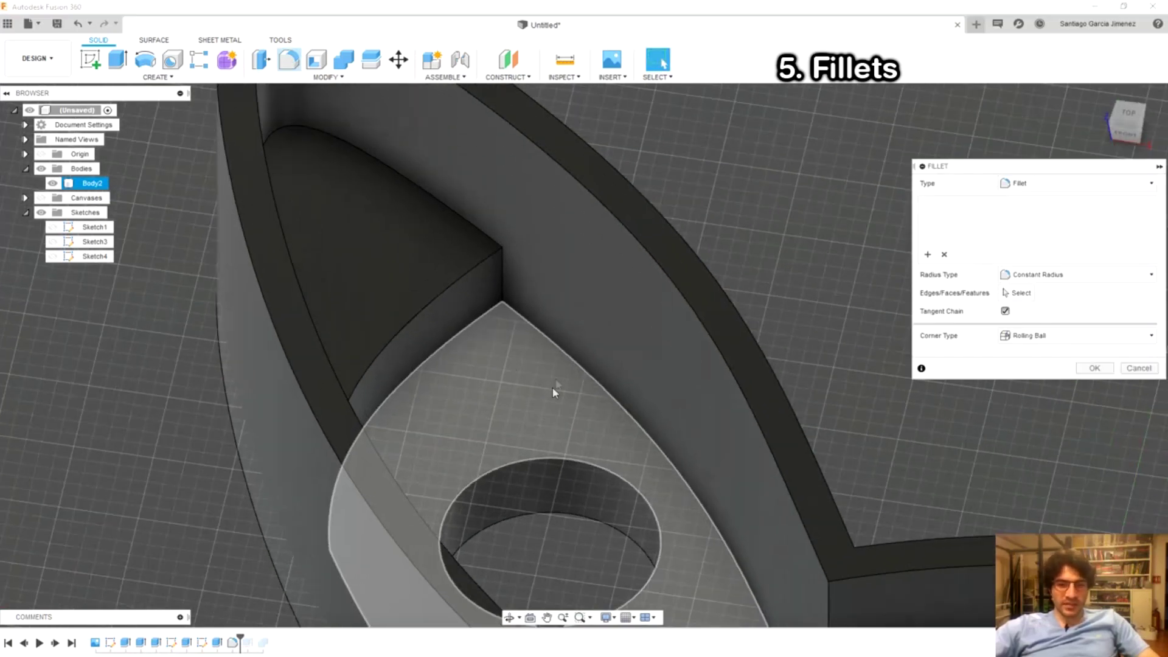
{"action": "left_click", "coordinate": [482, 324]}
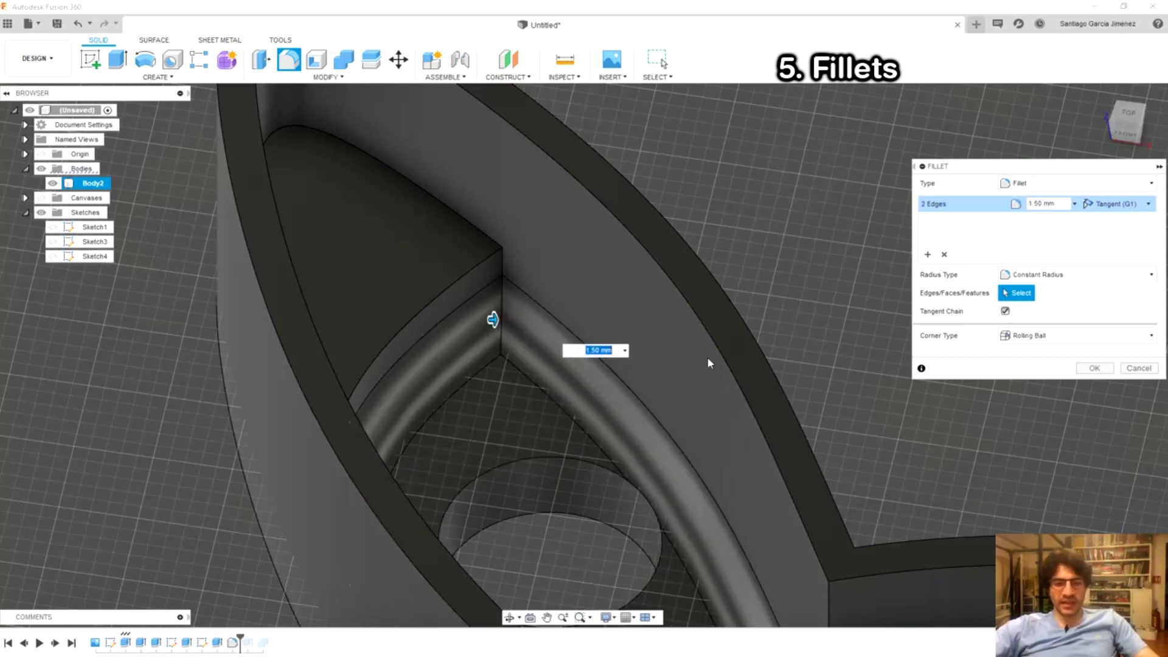
{"action": "scroll", "coordinate": [655, 418], "scroll_direction": "down", "scroll_amount": 2}
{"action": "scroll", "coordinate": [645, 481], "scroll_direction": "down", "scroll_amount": 1}
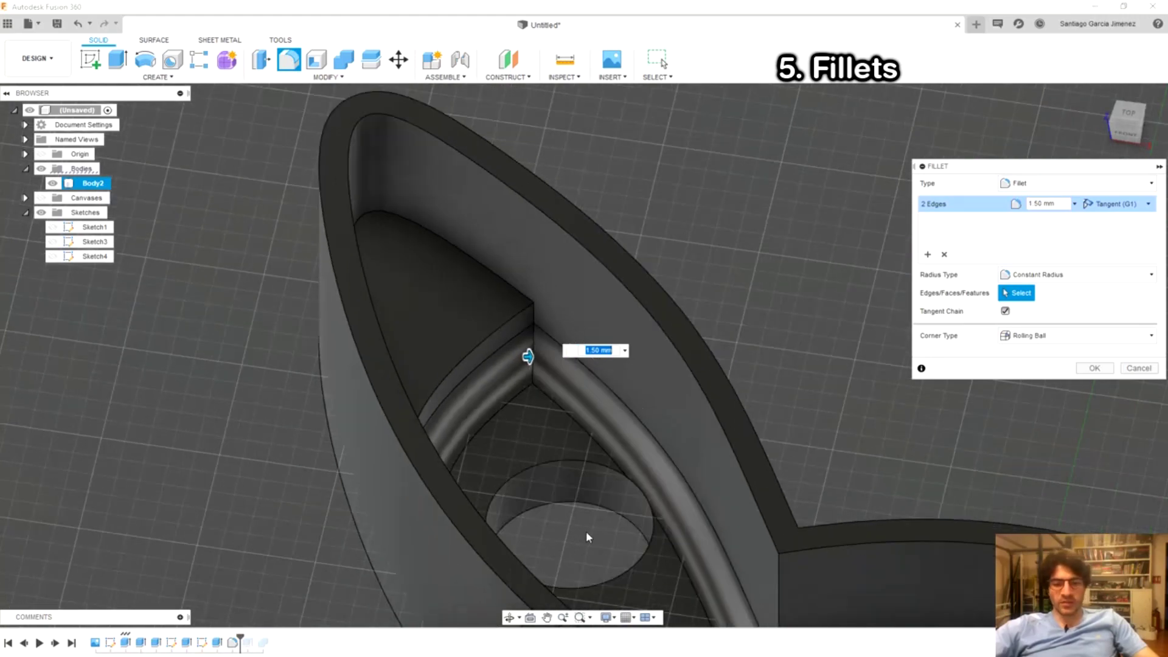
{"action": "middle_click_drag", "start_coordinate": [557, 552], "coordinate": [535, 485]}
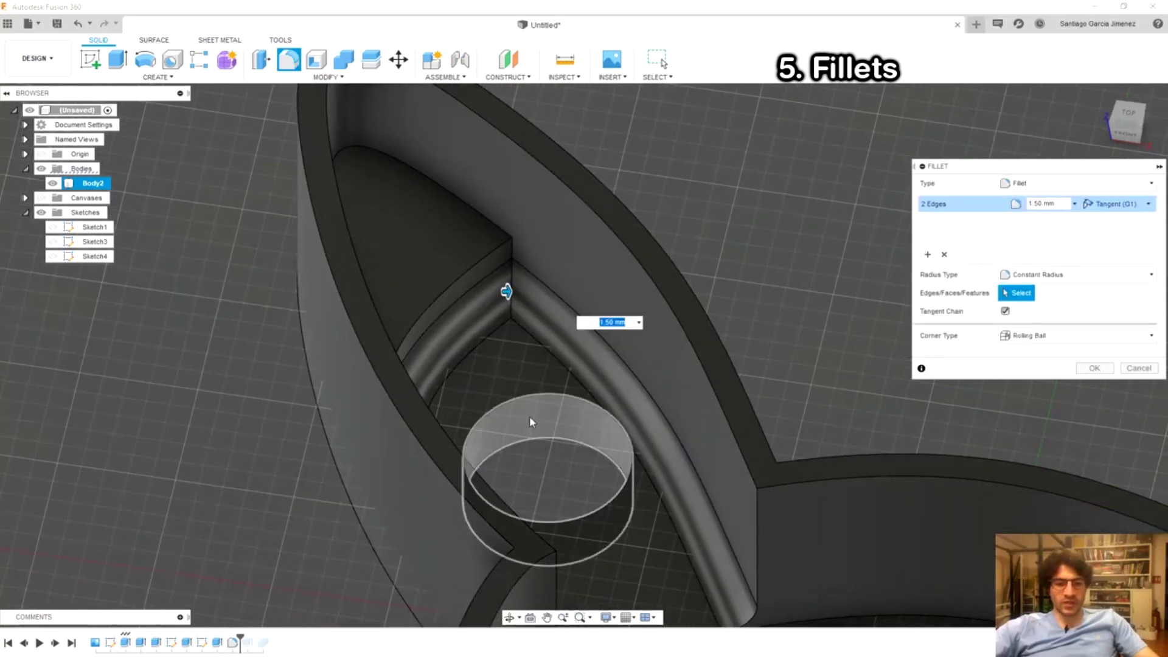
{"action": "key", "text": "Return"}
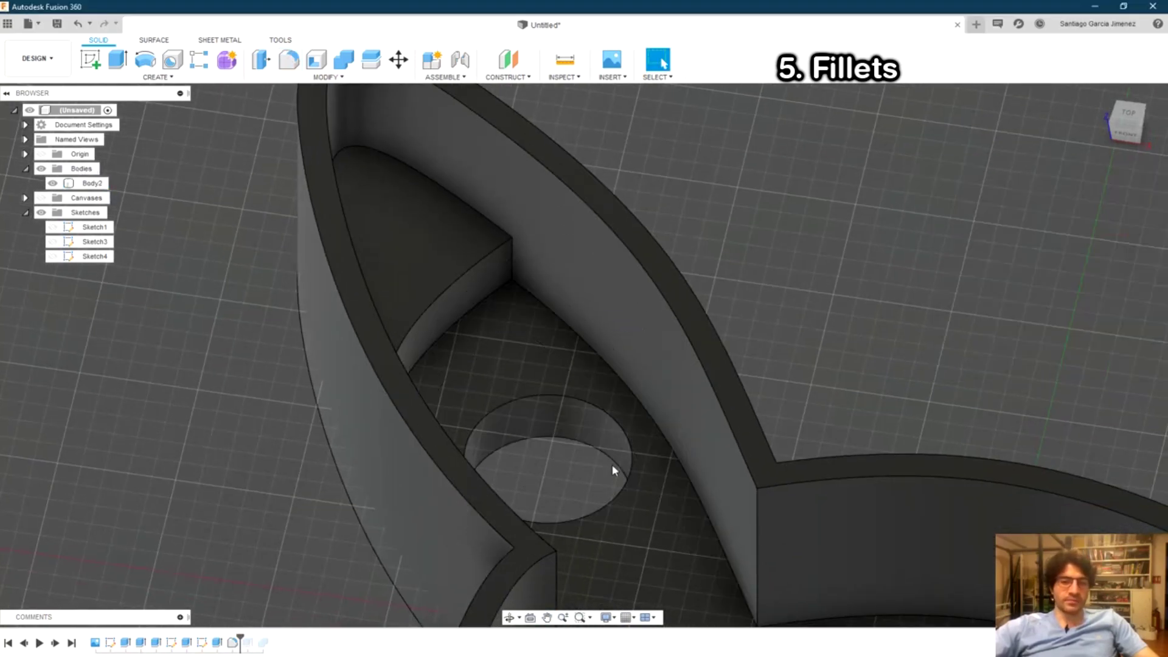
Review the filleted part and move the timeline marker to the end of history.
{"action": "scroll", "coordinate": [612, 464], "scroll_direction": "down", "scroll_amount": 5}
{"action": "scroll", "coordinate": [700, 390], "scroll_direction": "up", "scroll_amount": 1}
{"action": "middle_click_drag", "start_coordinate": [686, 380], "coordinate": [614, 303], "text": "shift"}
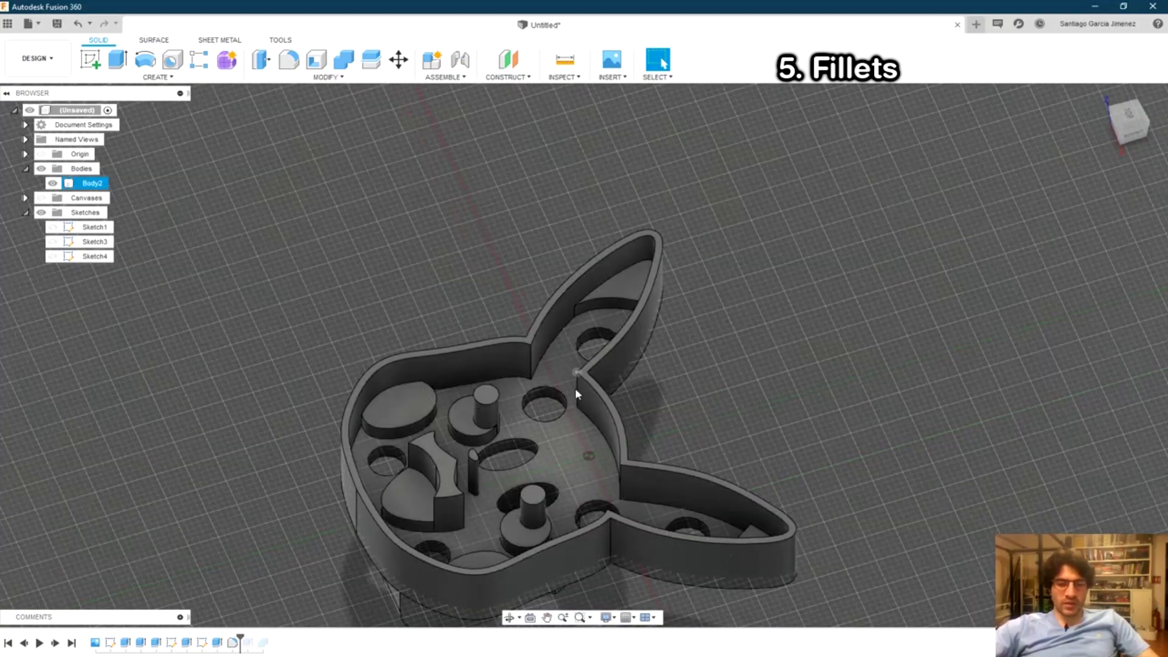
{"action": "scroll", "coordinate": [710, 240], "scroll_direction": "up", "scroll_amount": 3}
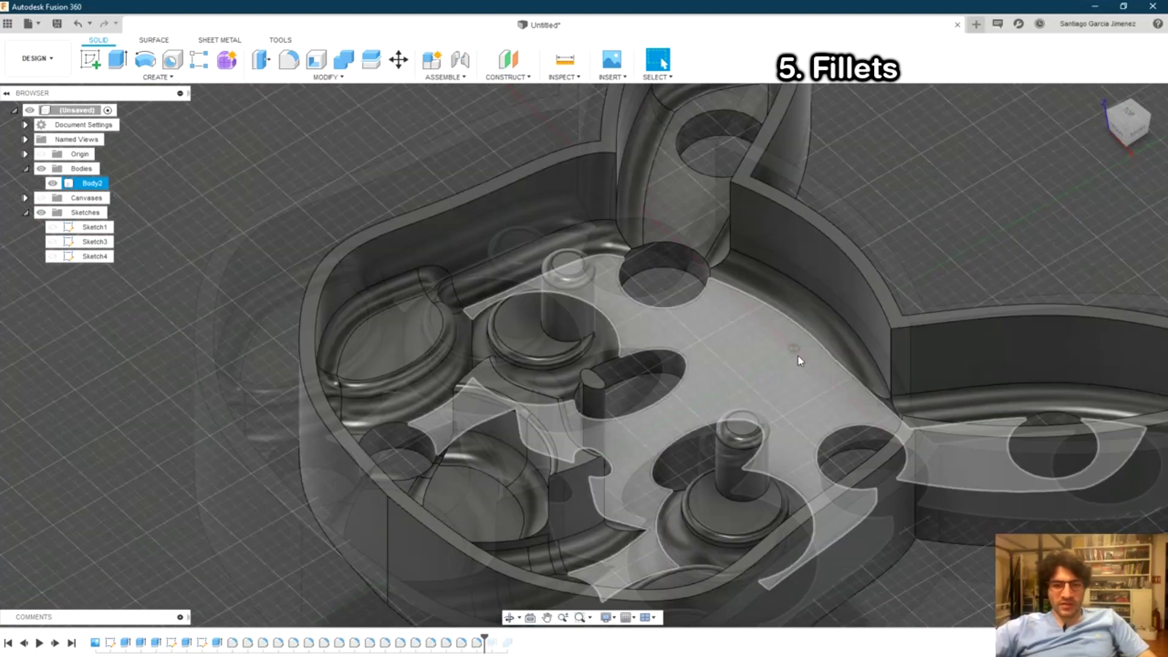
{"action": "middle_click_drag", "start_coordinate": [798, 361], "coordinate": [535, 549], "text": "shift"}
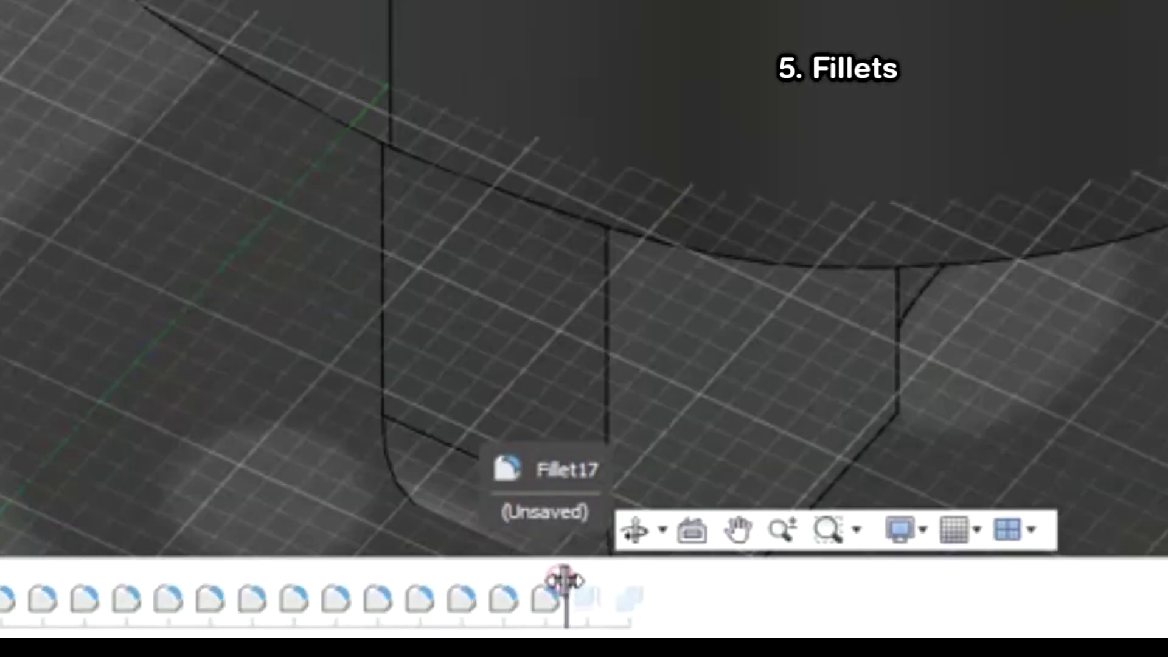
{"action": "left_click_drag", "start_coordinate": [484, 637], "coordinate": [514, 640]}
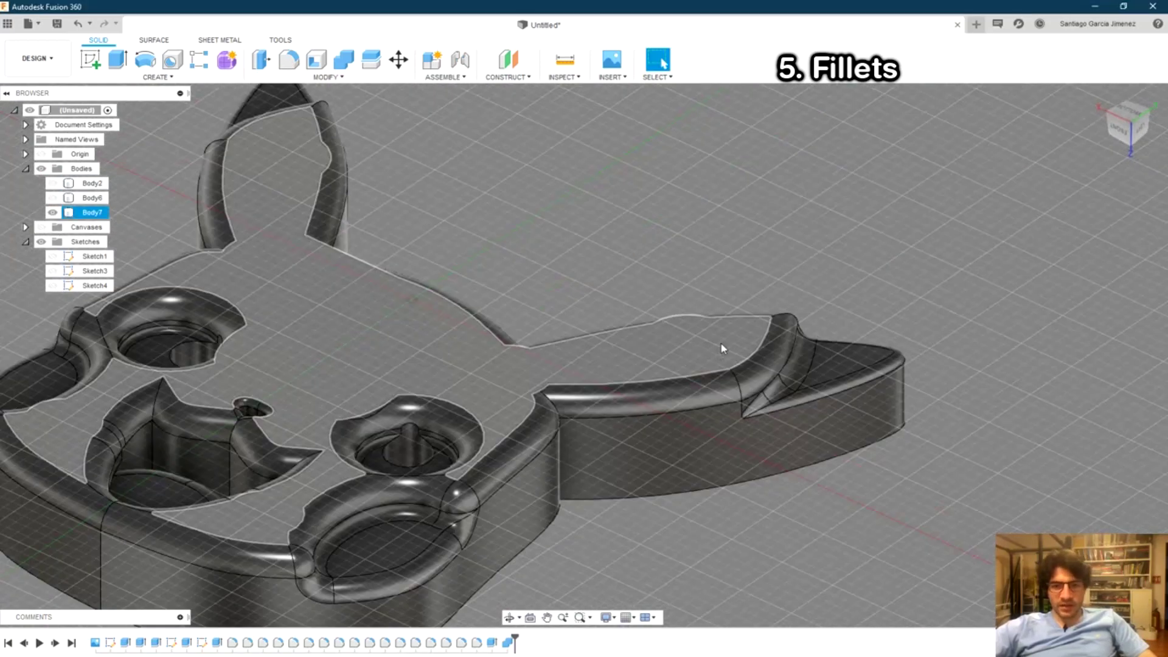
Orbit and zoom around the finished filleted Pikachu cutter, ending in a top-down view.
{"action": "mouse_move", "coordinate": [765, 240]}
{"action": "middle_mouse_down", "text": "shift"}
{"action": "mouse_move", "coordinate": [478, 300]}
{"action": "mouse_move", "coordinate": [471, 380]}
{"action": "middle_mouse_up", "text": "shift"}
{"action": "scroll", "coordinate": [471, 380], "scroll_direction": "up", "scroll_amount": 5}
{"action": "scroll", "coordinate": [527, 442], "scroll_direction": "down", "scroll_amount": 5}
{"action": "mouse_move", "coordinate": [527, 443]}
{"action": "middle_mouse_down", "text": "shift"}
{"action": "mouse_move", "coordinate": [825, 354]}
{"action": "mouse_move", "coordinate": [639, 438]}
{"action": "middle_mouse_up", "text": "shift"}
{"action": "scroll", "coordinate": [825, 354], "scroll_direction": "up", "scroll_amount": 2}
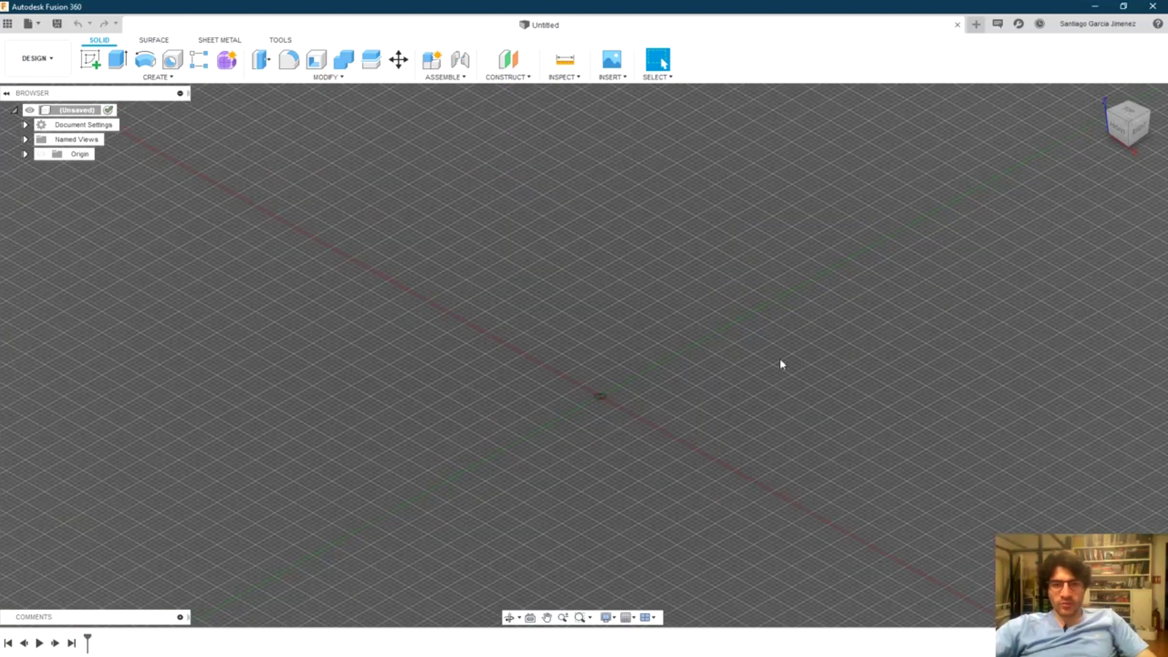
Insert the star image from the computer as a canvas and reopen its settings.
{"action": "left_click", "coordinate": [618, 72]}
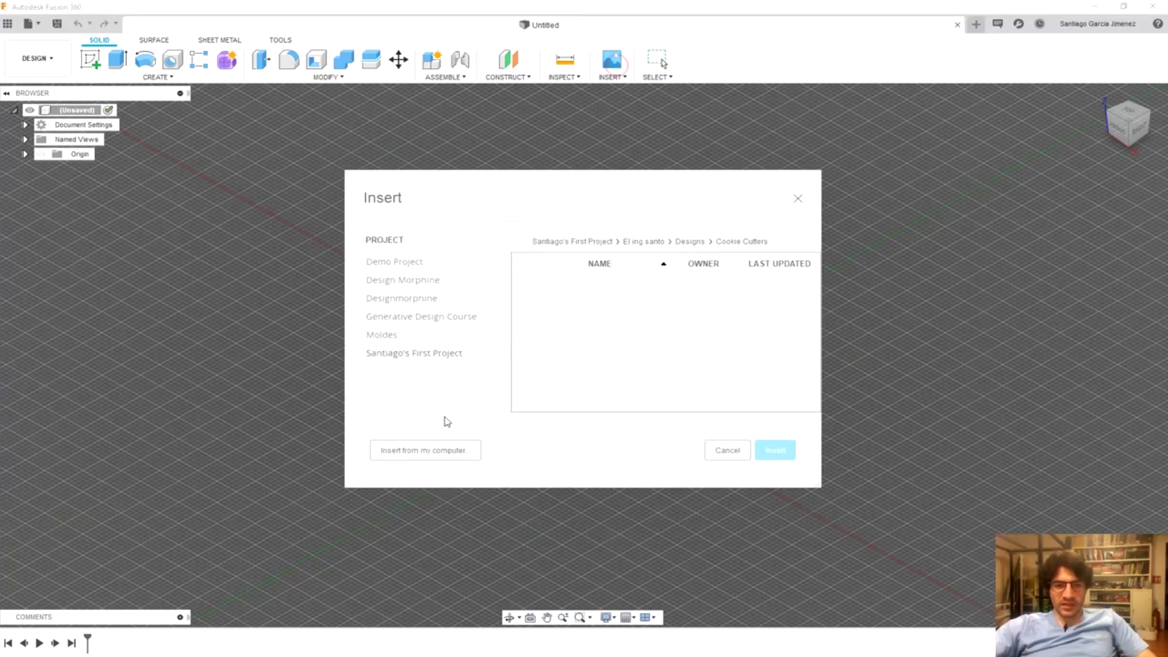
{"action": "left_click", "coordinate": [437, 451]}
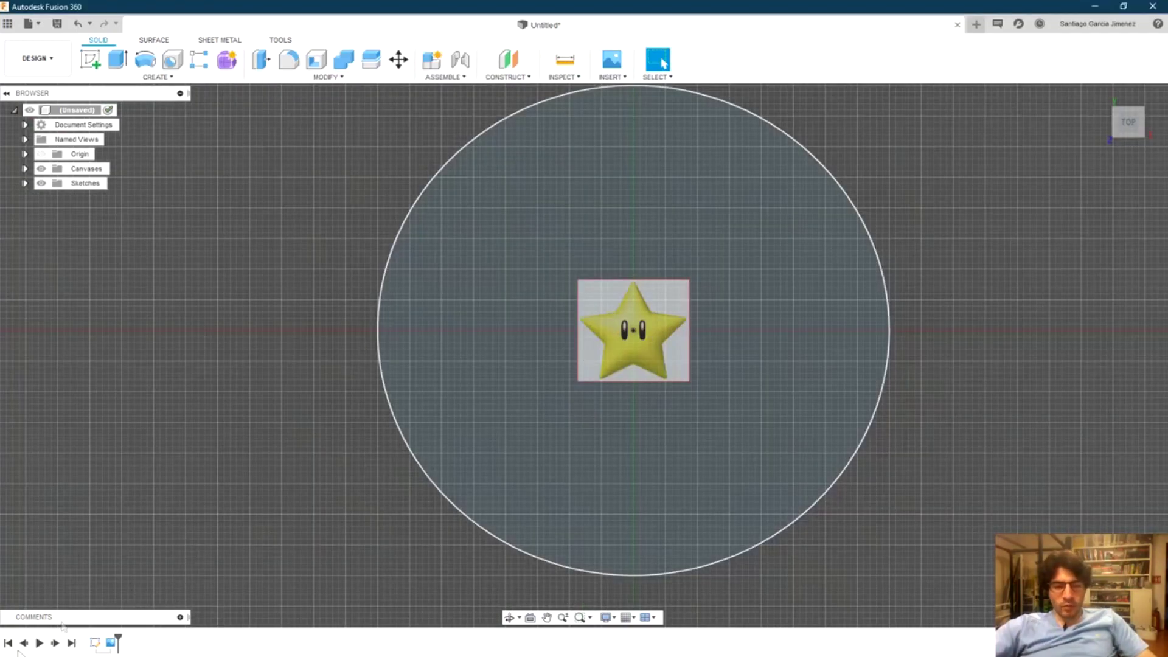
{"action": "double_click", "coordinate": [114, 644]}
{"action": "scroll", "coordinate": [735, 360], "scroll_direction": "up", "scroll_amount": 3}
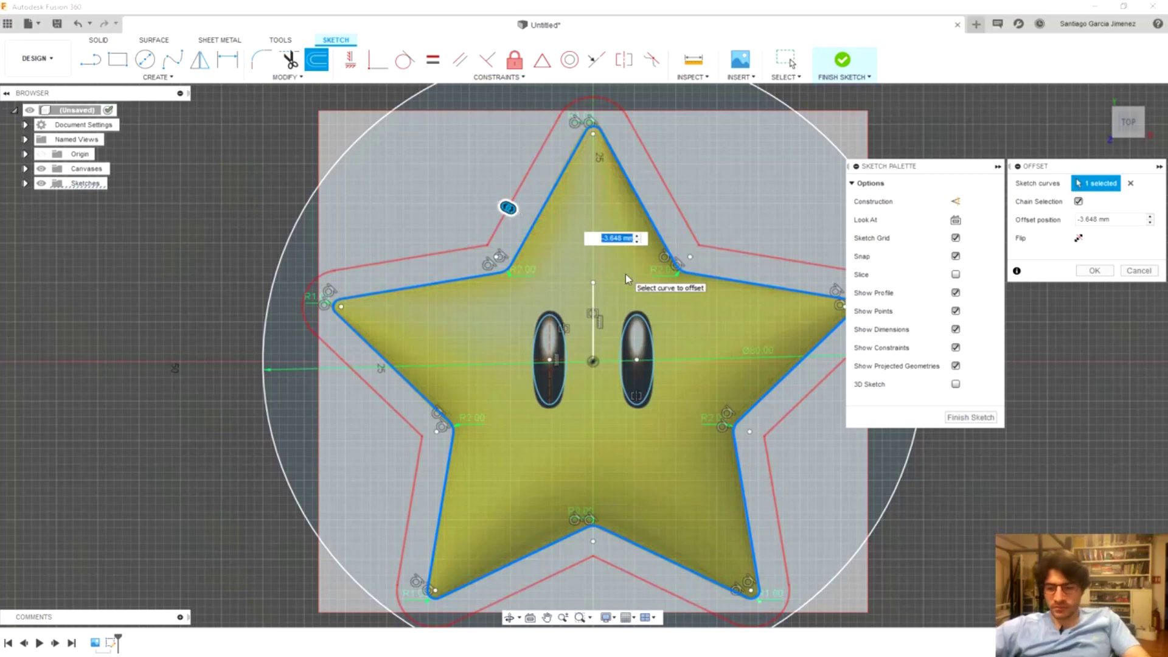
Extrude the star outline profiles by -120 into the star cutter body and inspect it.
{"action": "type", "text": "-120"}
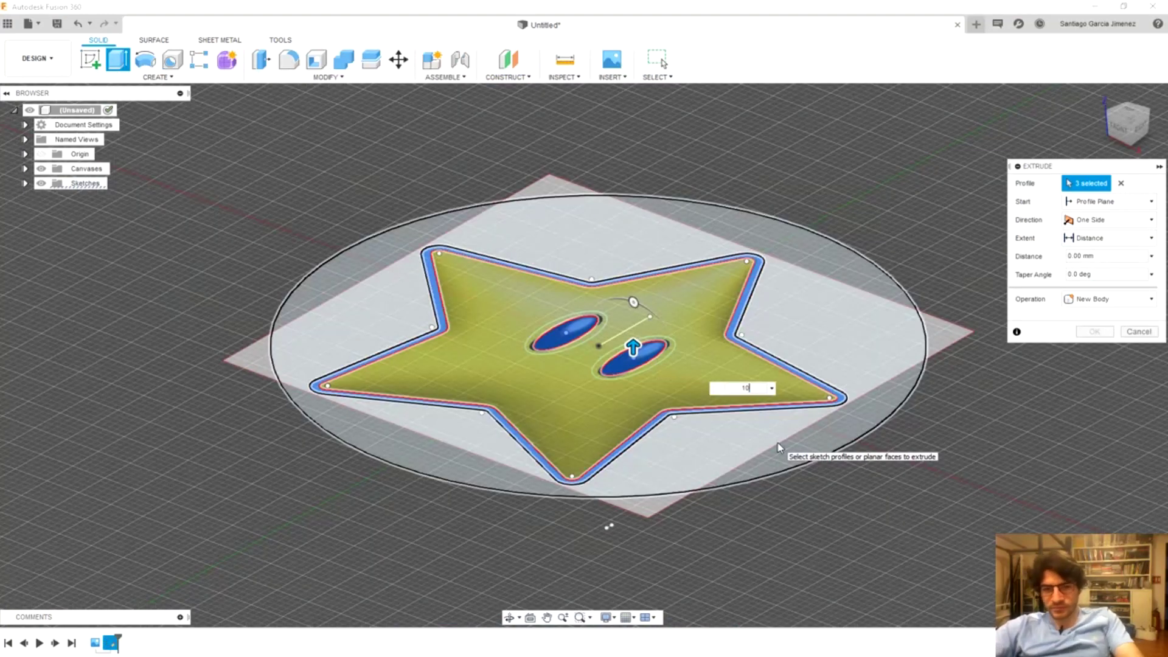
{"action": "key", "text": "Return"}
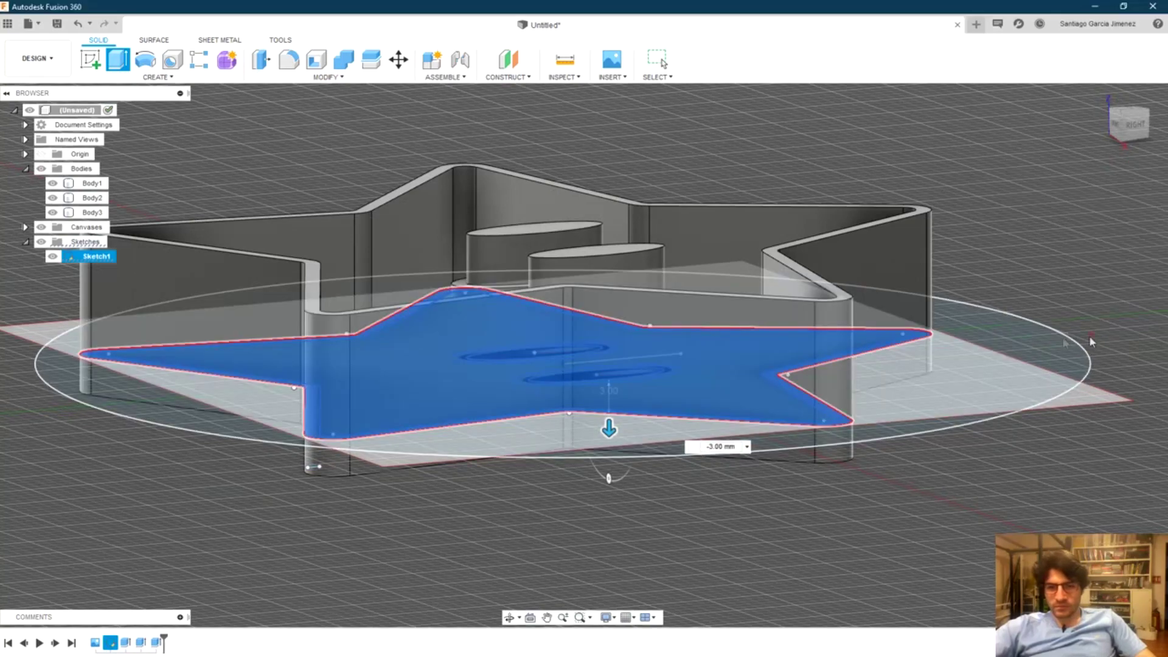
{"action": "key", "text": "Return"}
{"action": "middle_click_drag", "start_coordinate": [860, 336], "coordinate": [705, 329], "text": "shift"}
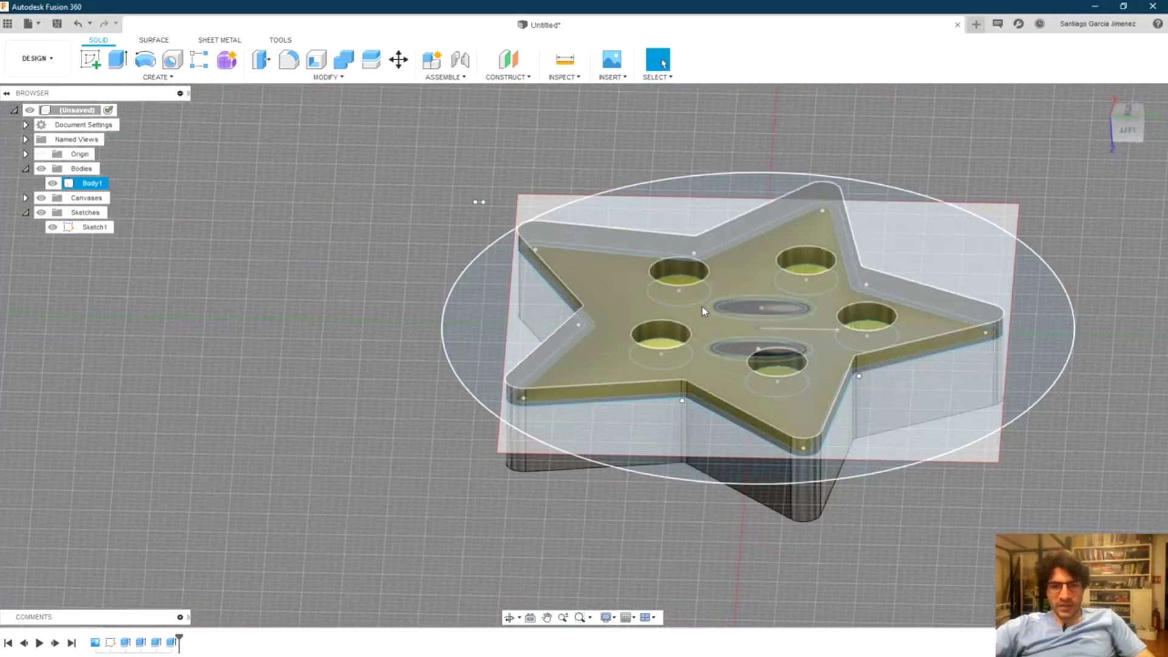